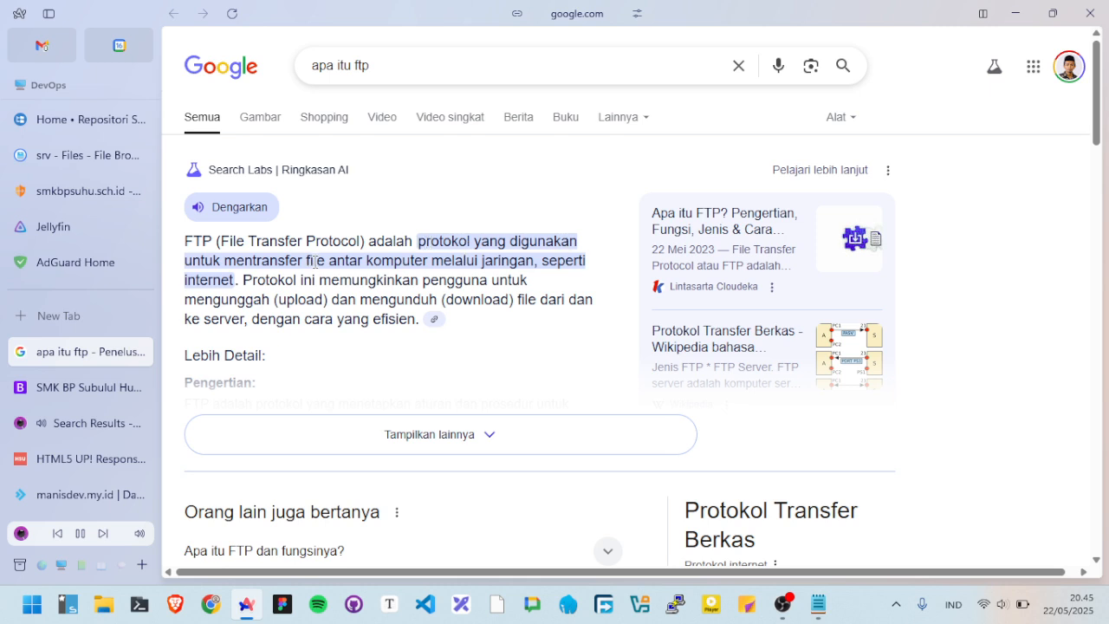
Highlight the FTP definition and its upload and download parts in the AI summary.
left_click_drag(319, 262, 493, 260)
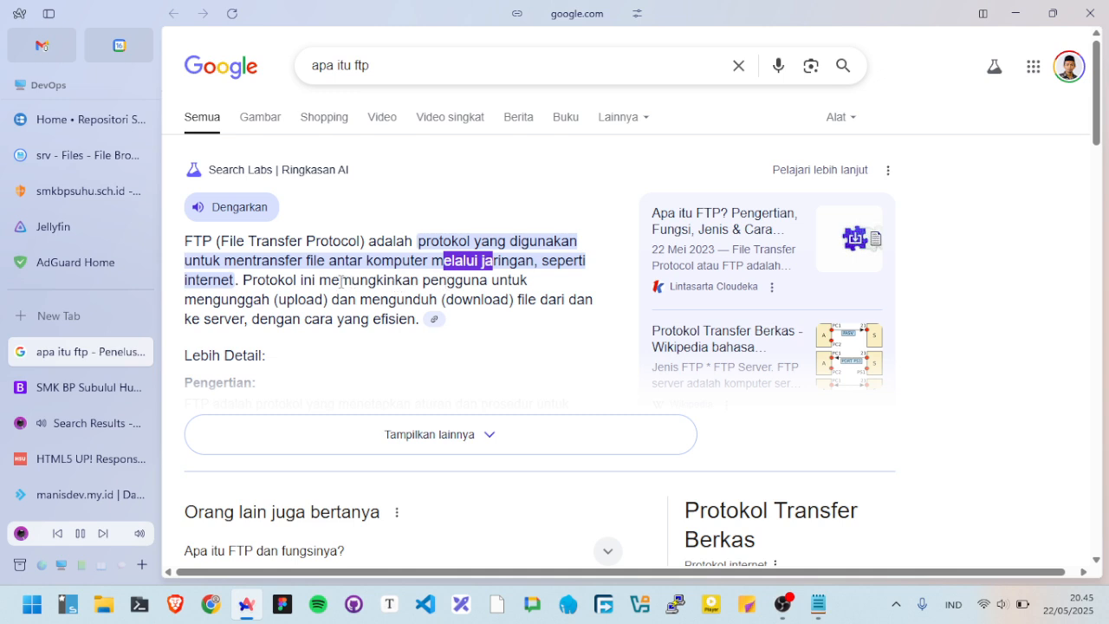
left_click_drag(258, 299, 351, 294)
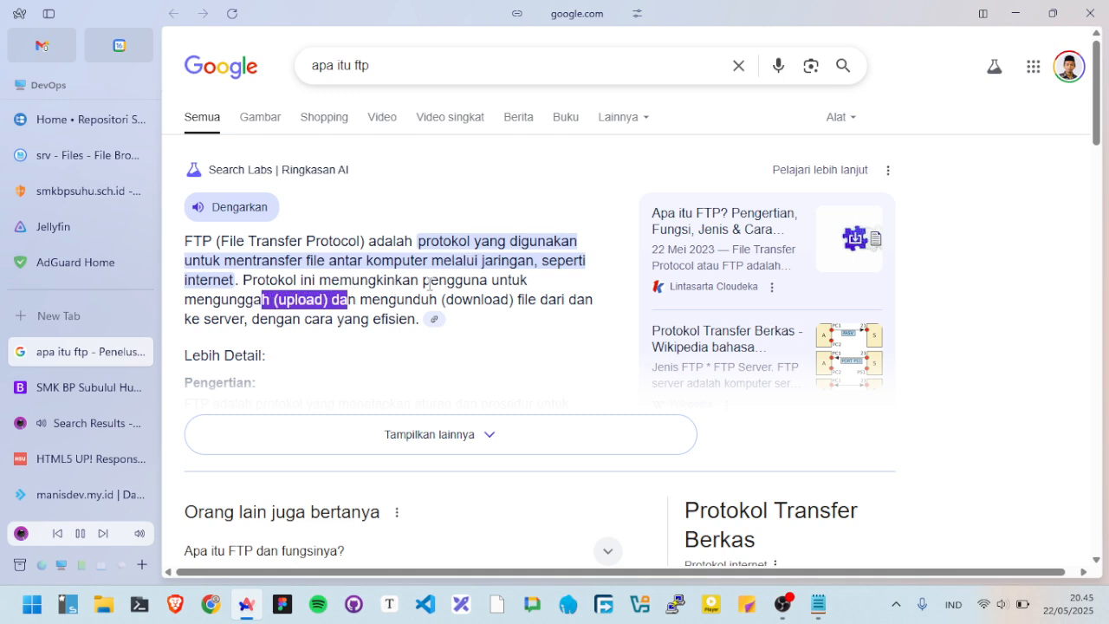
left_click_drag(446, 299, 513, 299)
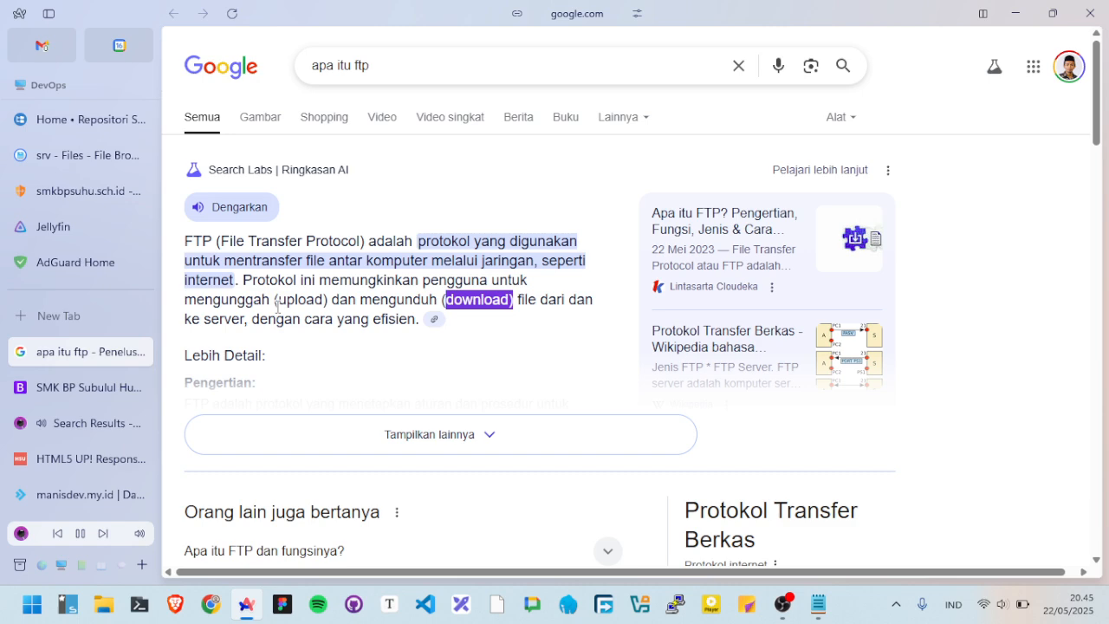
Switch to the manisdev.my.id hosting panel Dashboard.
scroll(89, 500, "down", 1)
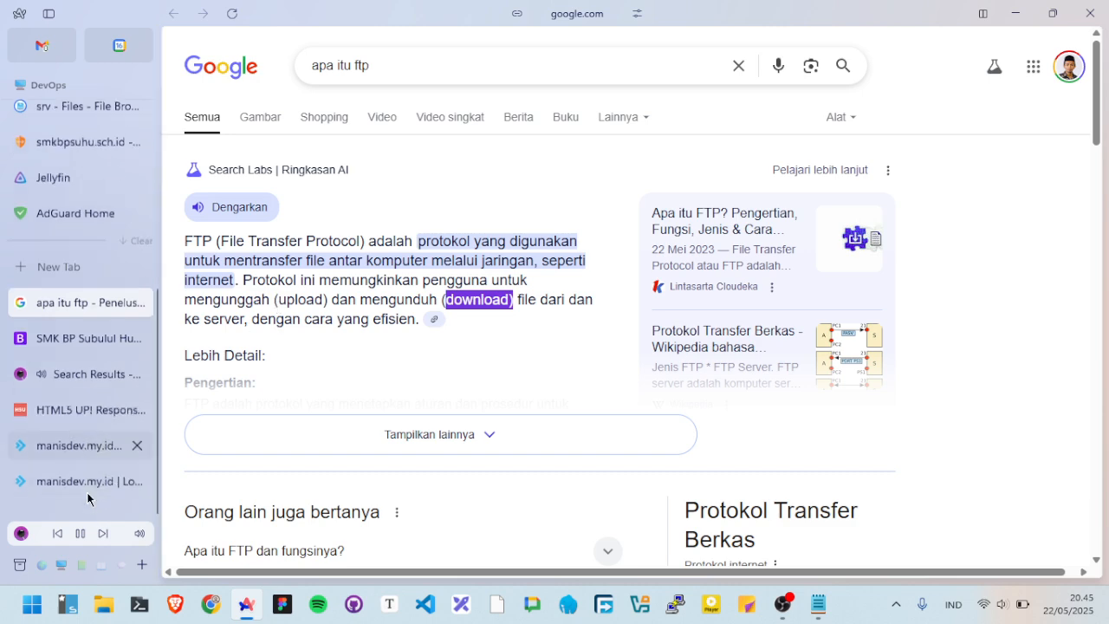
scroll(86, 499, "up", 1)
left_click(74, 465)
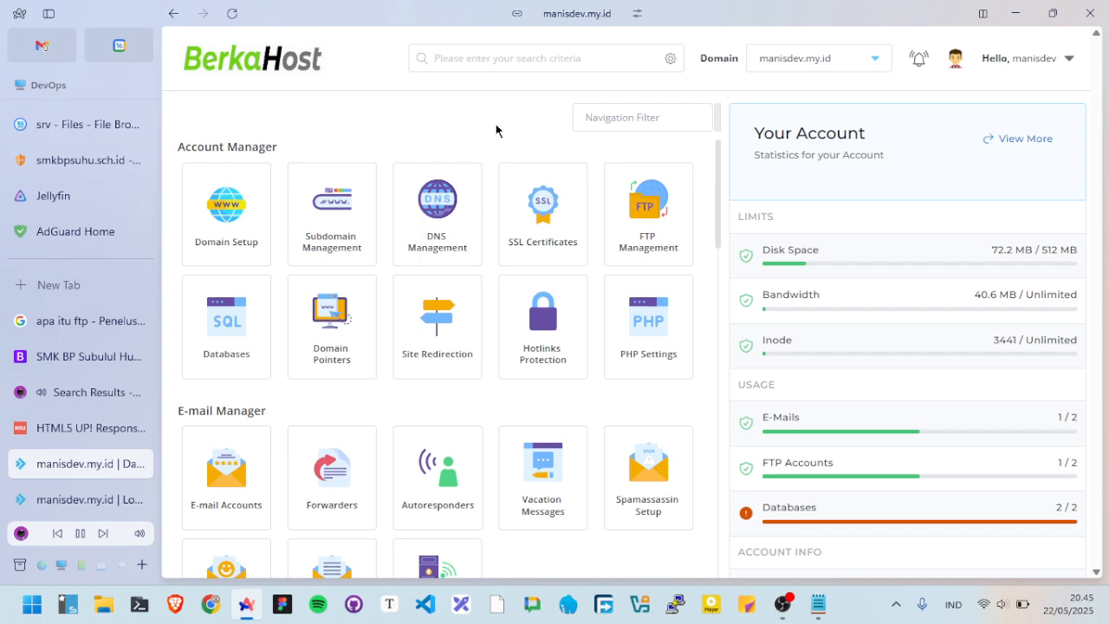
Open the DirectAdmin File Manager and enter the public_html folder.
scroll(366, 327, "down", 3)
scroll(365, 326, "up", 3)
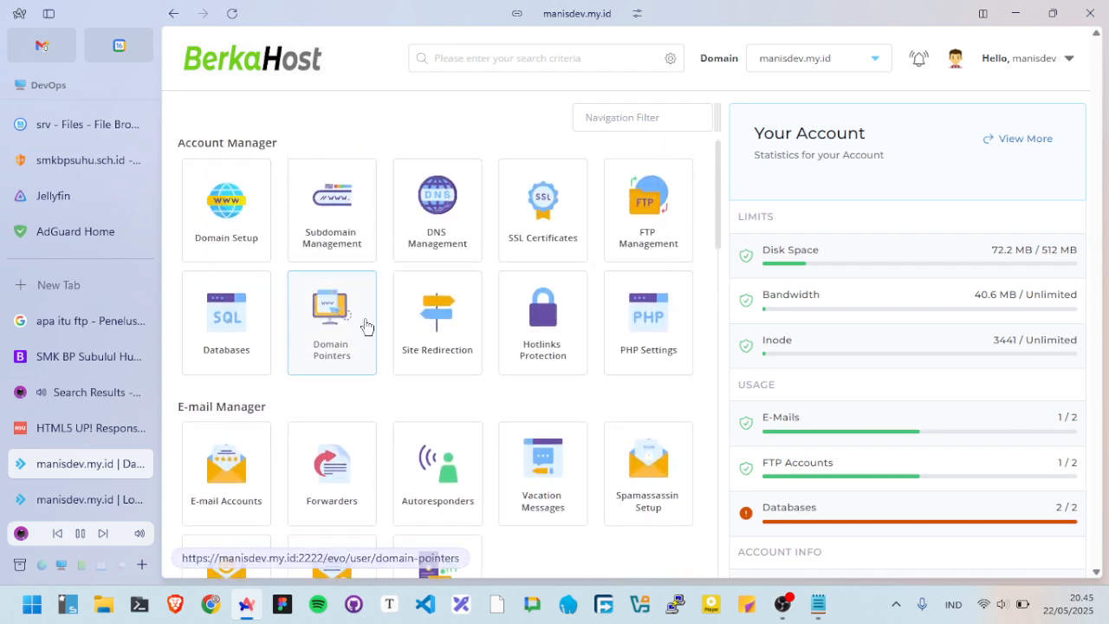
scroll(452, 415, "up", 1)
scroll(452, 414, "down", 6)
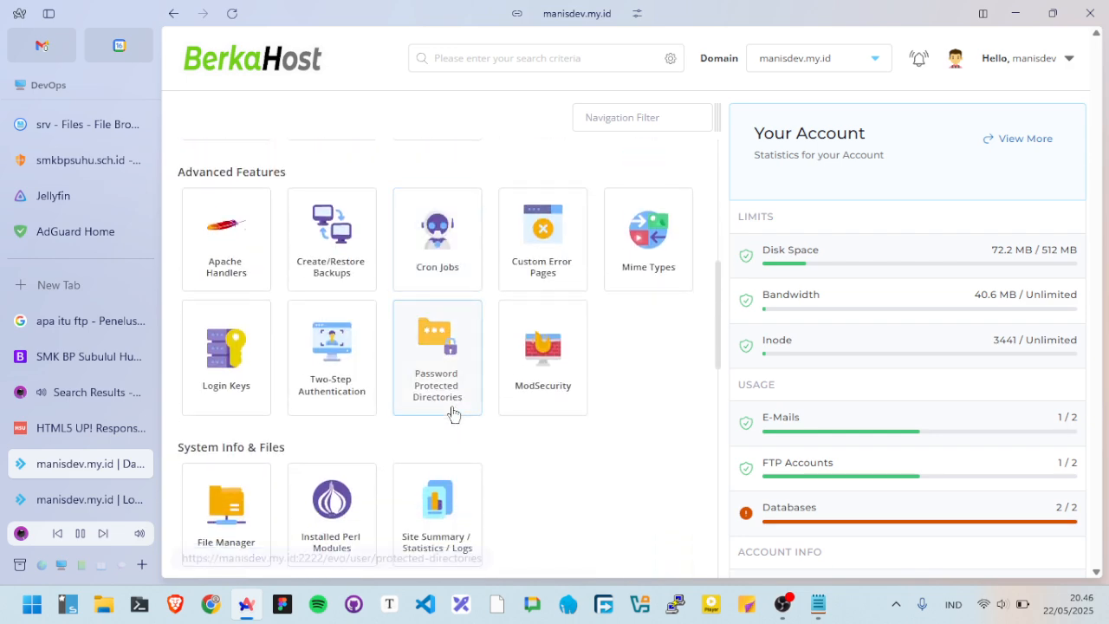
scroll(452, 415, "down", 1)
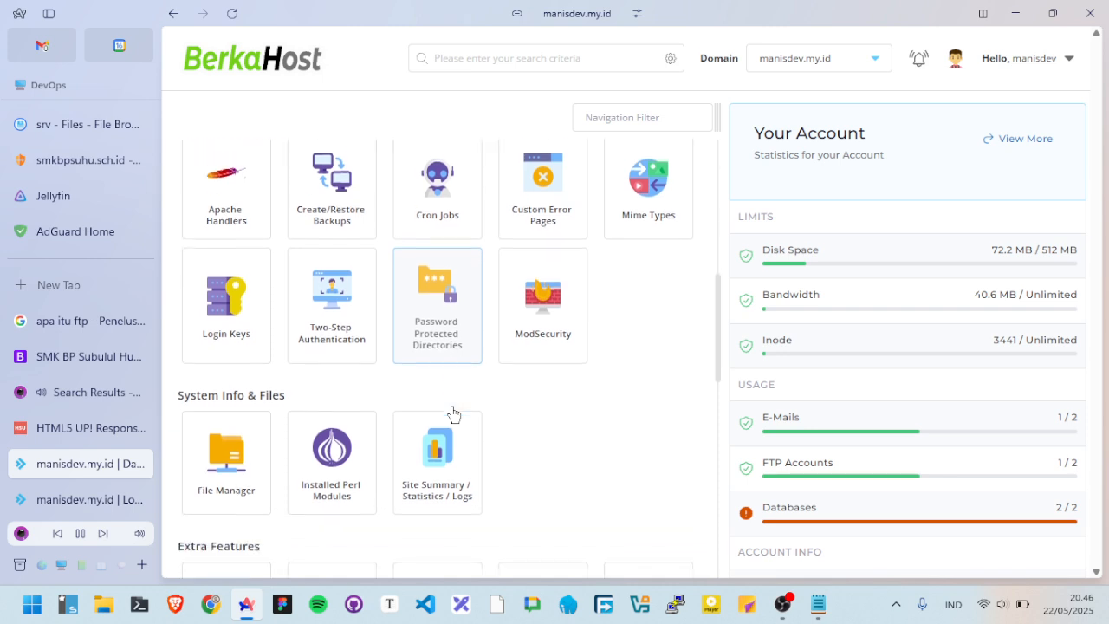
left_click(237, 439)
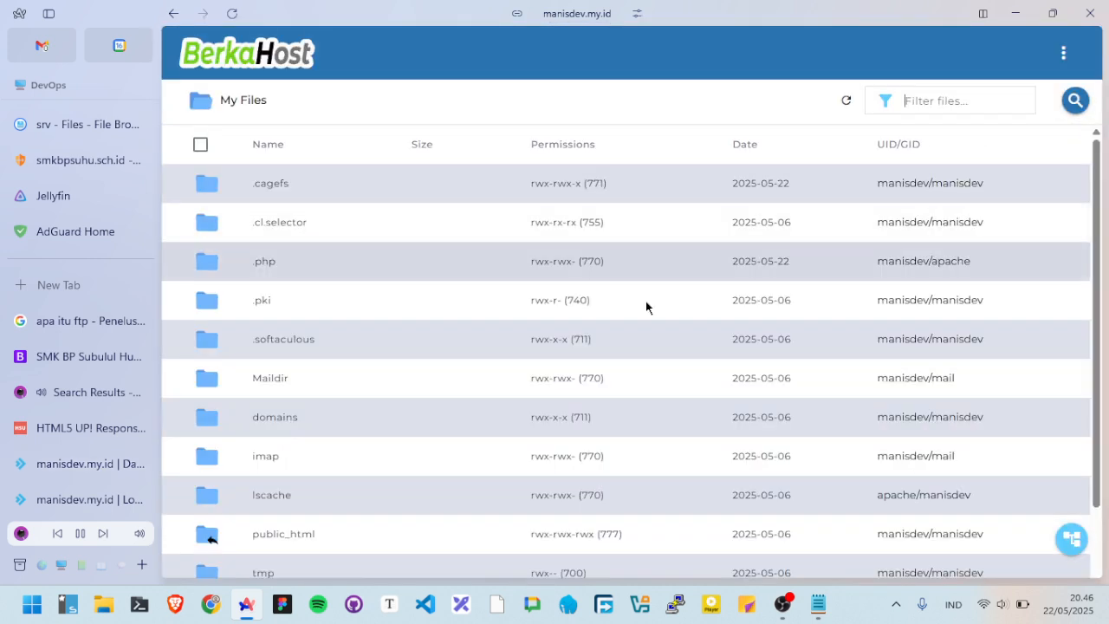
scroll(322, 332, "down", 2)
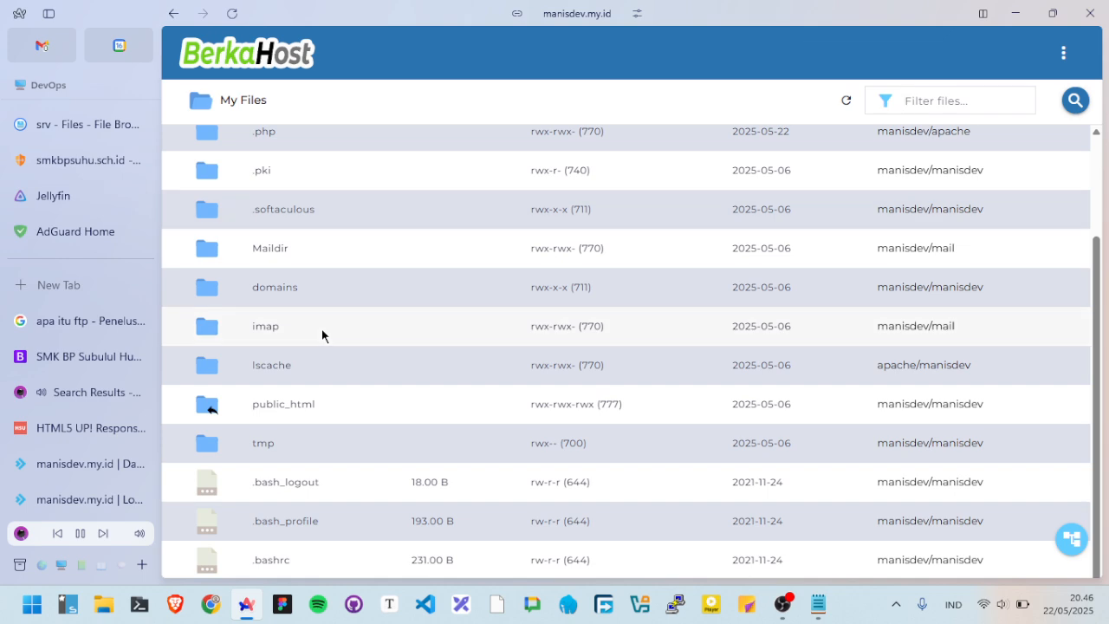
double_click(288, 413)
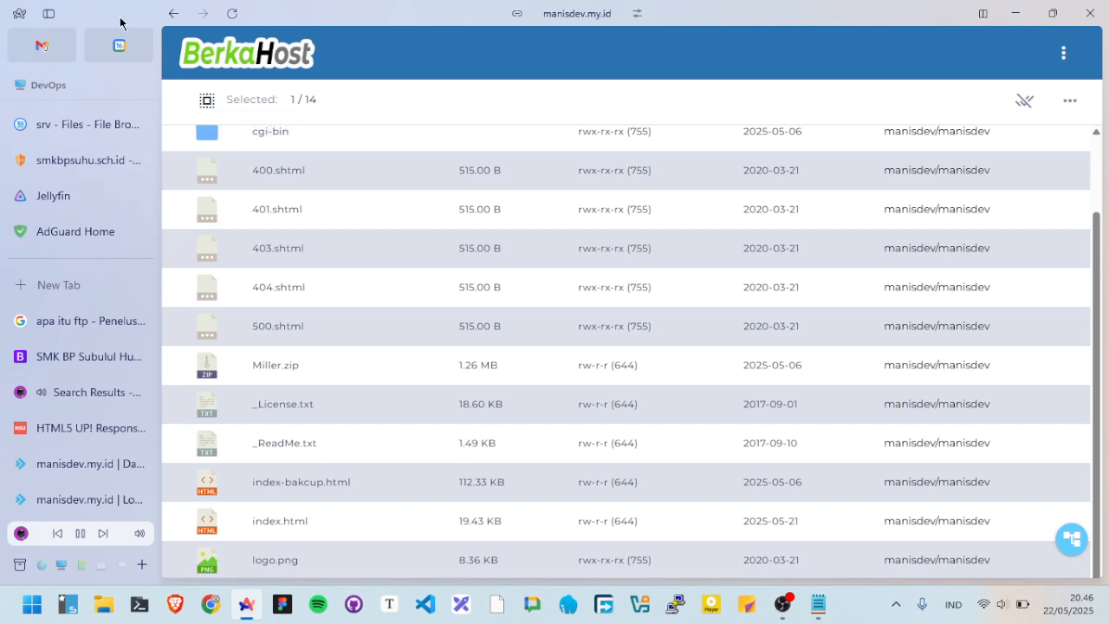
Return to the home directory listing, then bring up the FTP notes document.
left_click(52, 16)
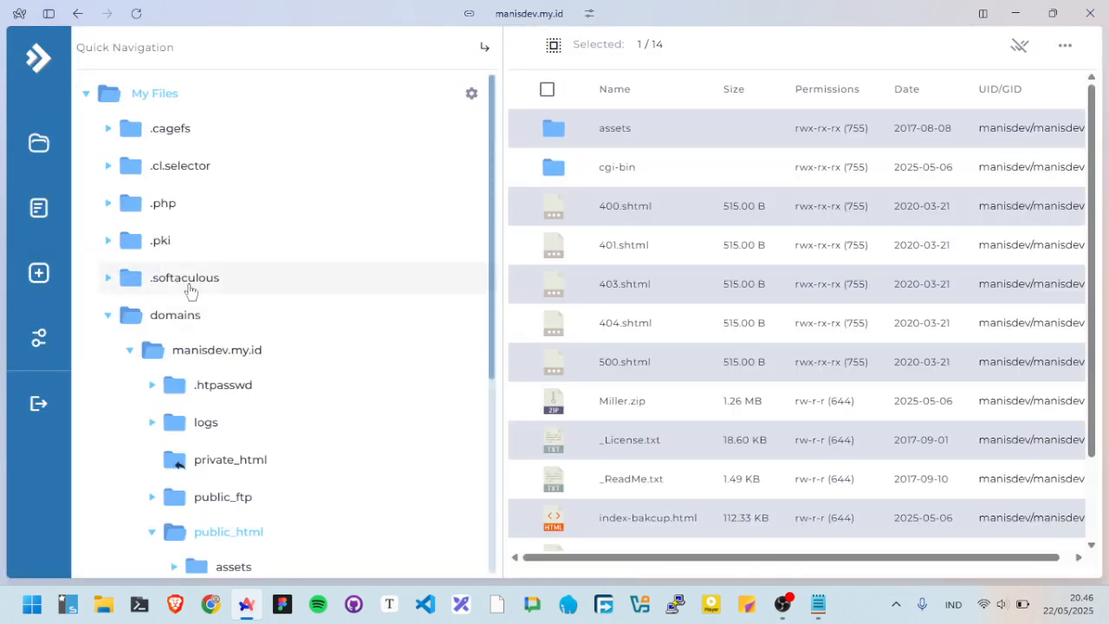
left_click(50, 16)
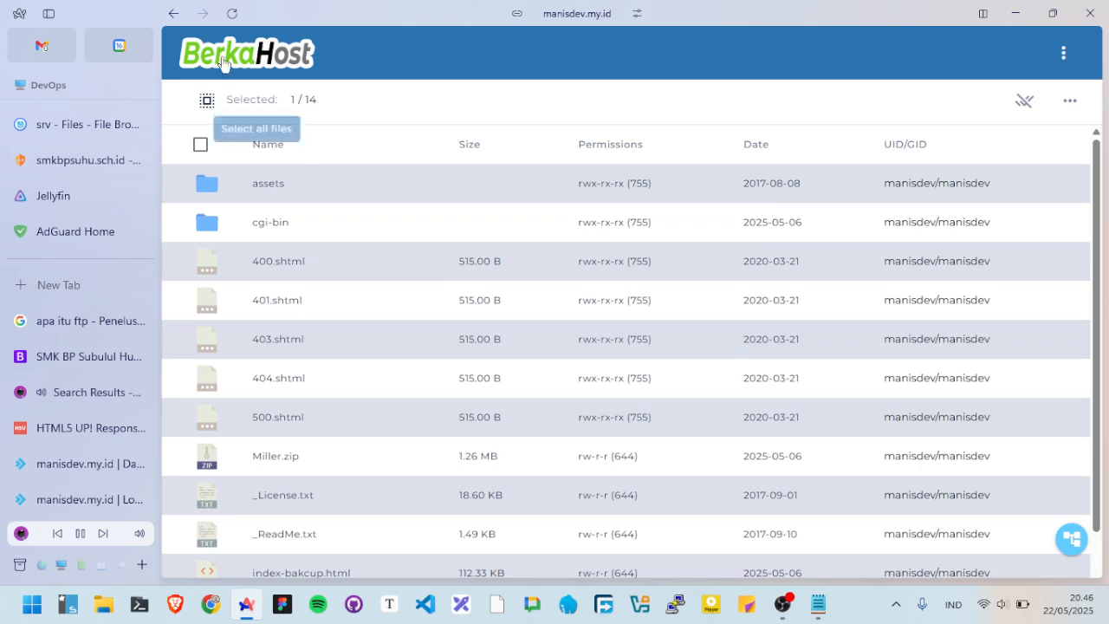
left_click(174, 15)
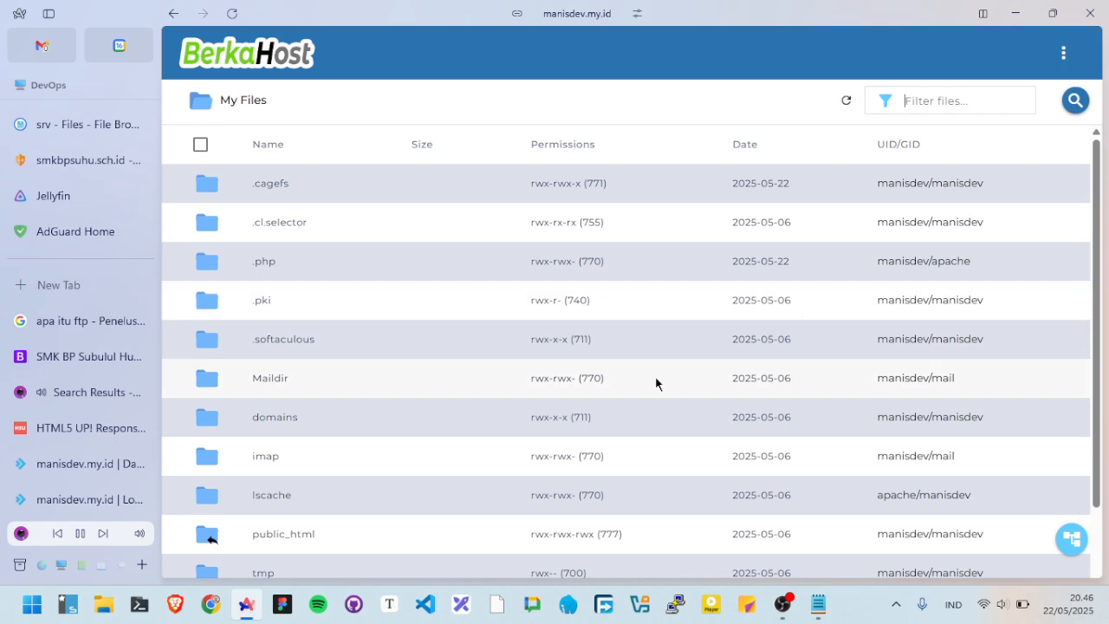
mouse_move(823, 606)
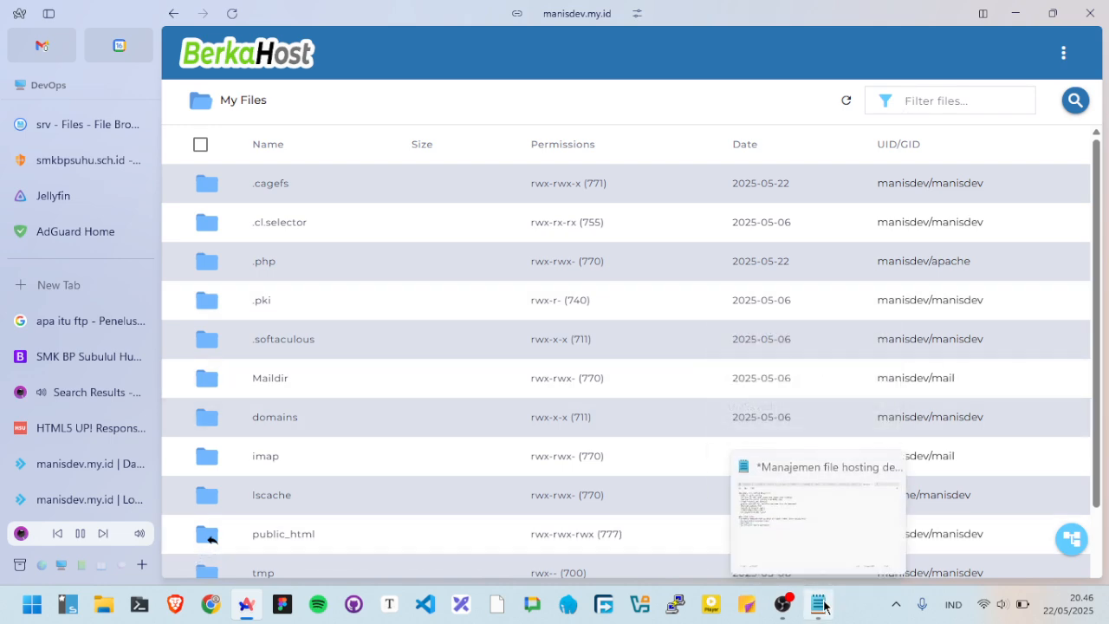
left_click(771, 520)
Review the Notepad FTP checklist up to the login step, then return to the browser.
scroll(525, 355, "up", 5)
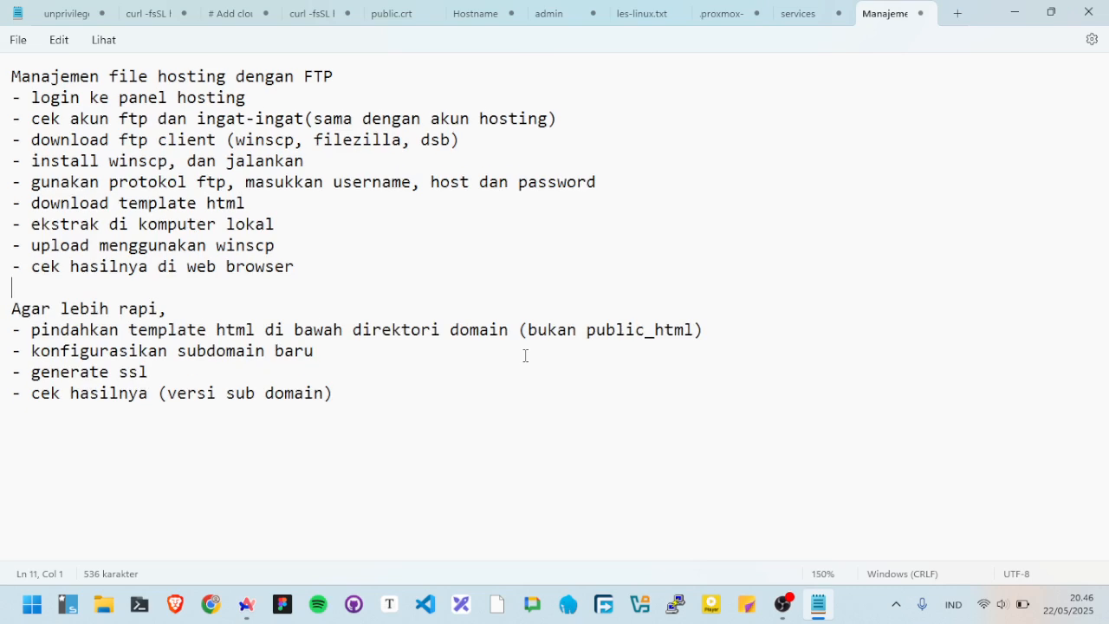
scroll(557, 361, "up", 3)
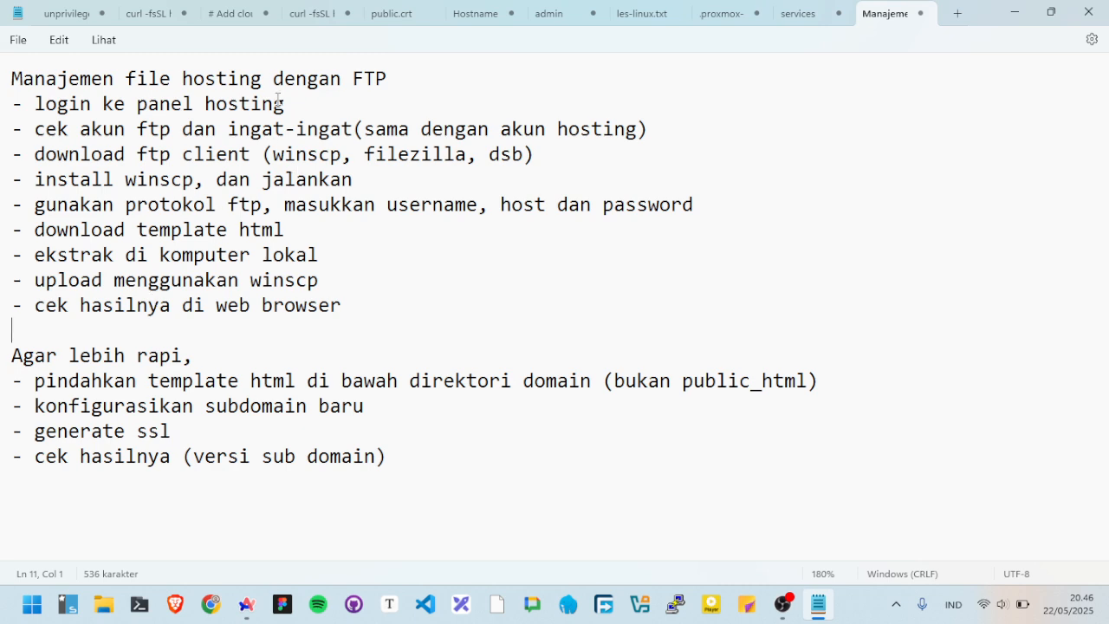
left_click_drag(289, 104, 1, 118)
key("alt+Tab")
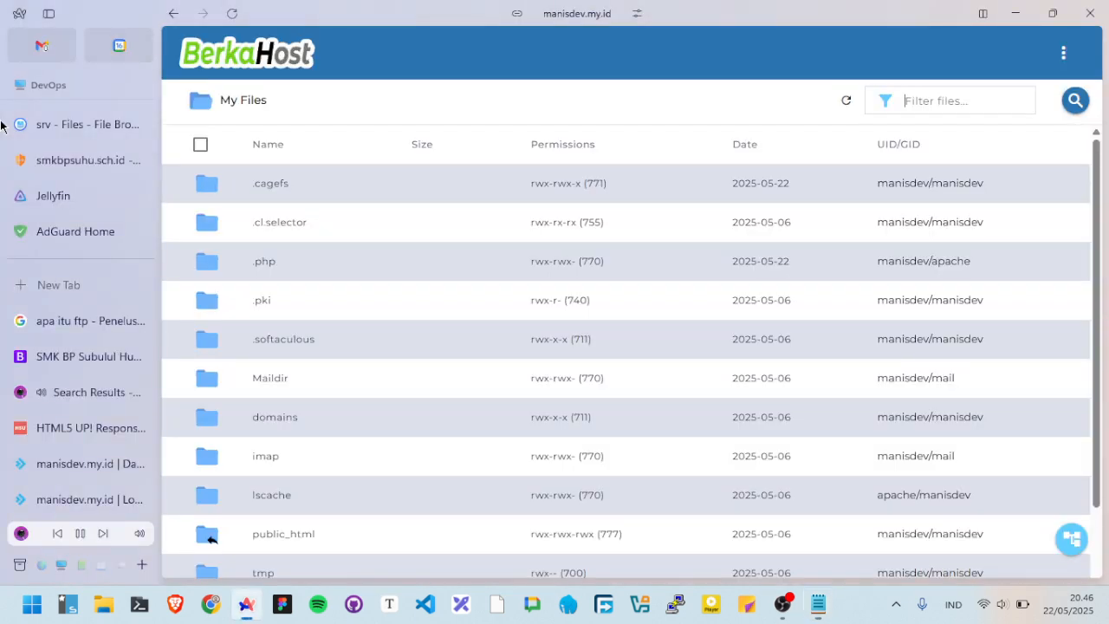
Close both old panel tabs and reopen the dashboard at manisdev.my.id:2222.
left_click(137, 467)
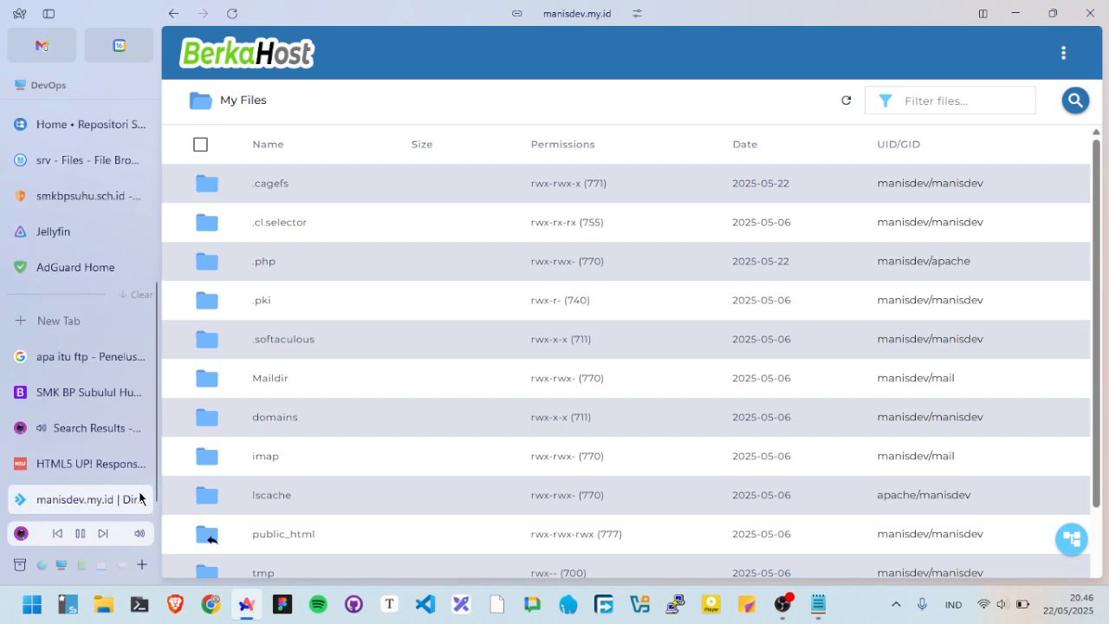
left_click(137, 499)
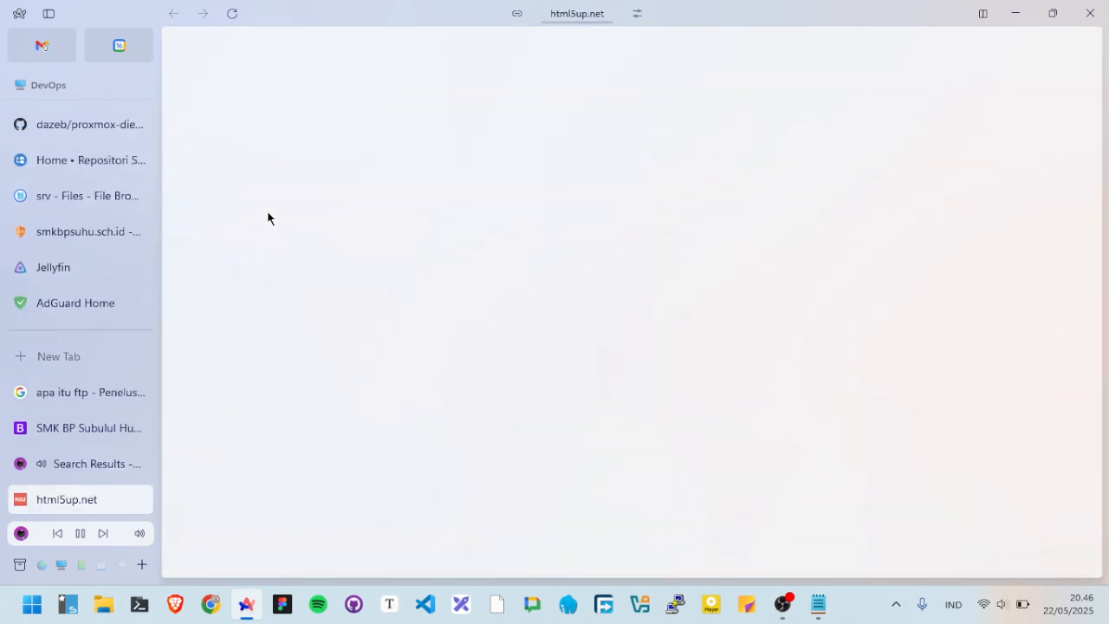
key("ctrl+t")
type("manisde")
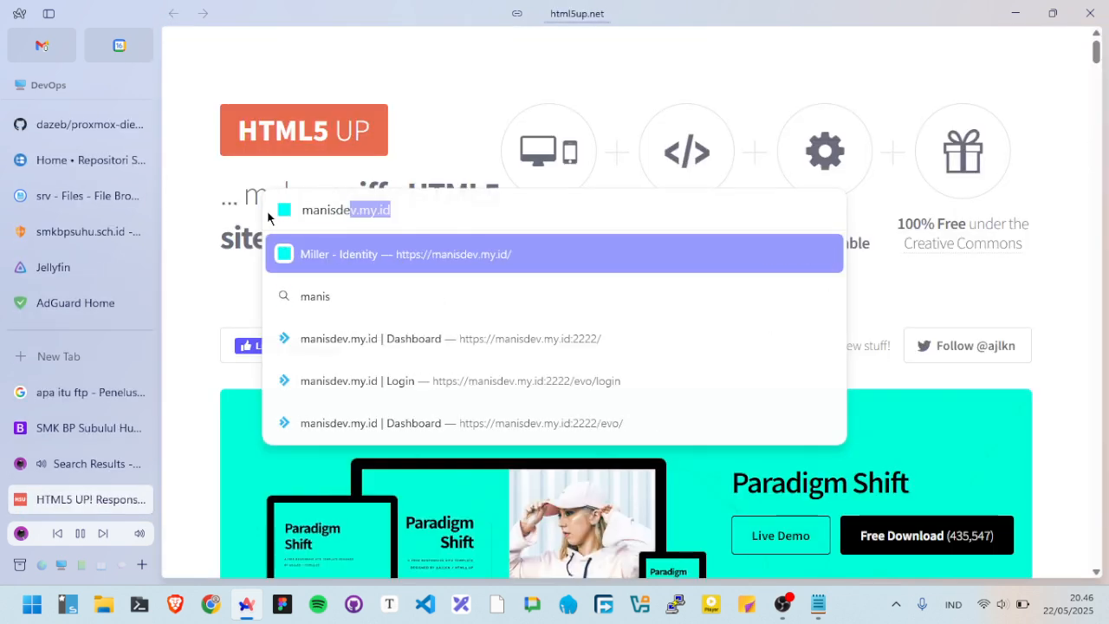
type("v.my.id")
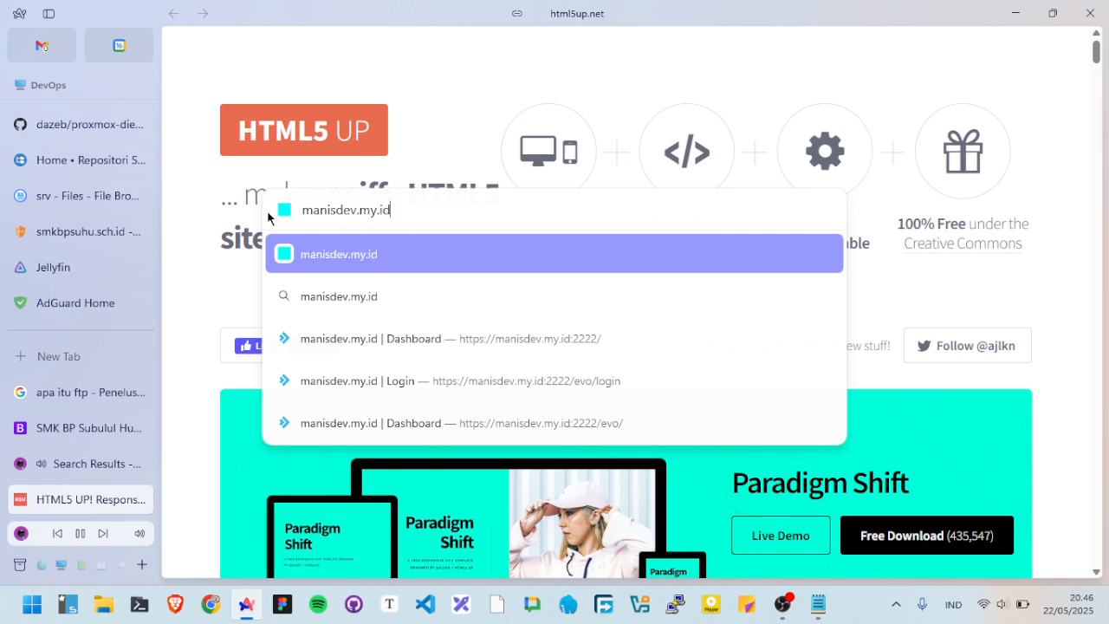
type(":2222")
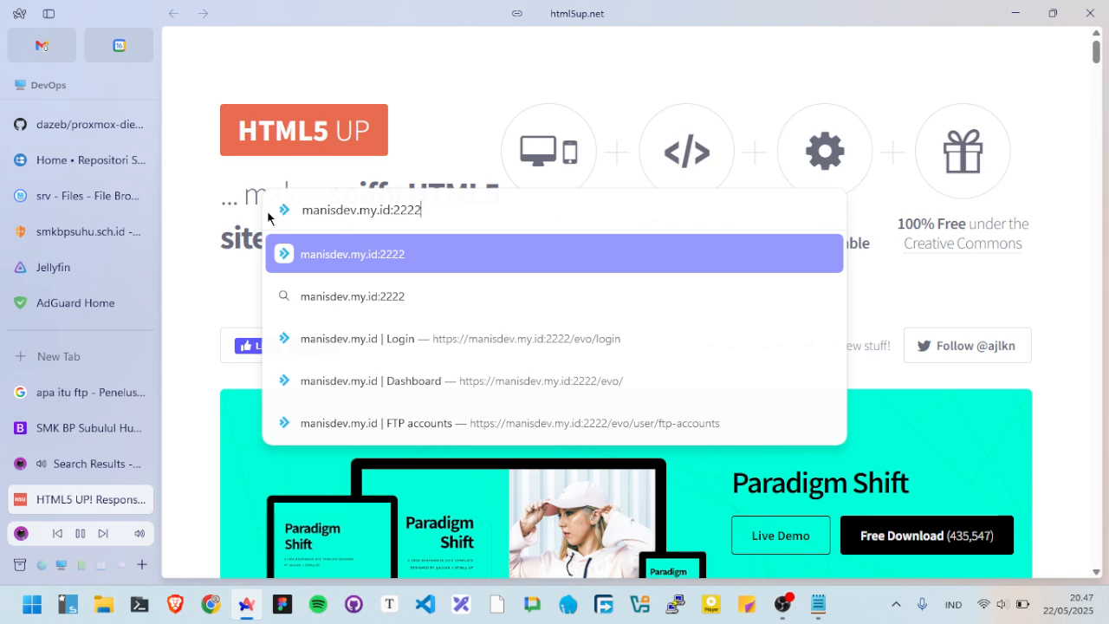
key("Return")
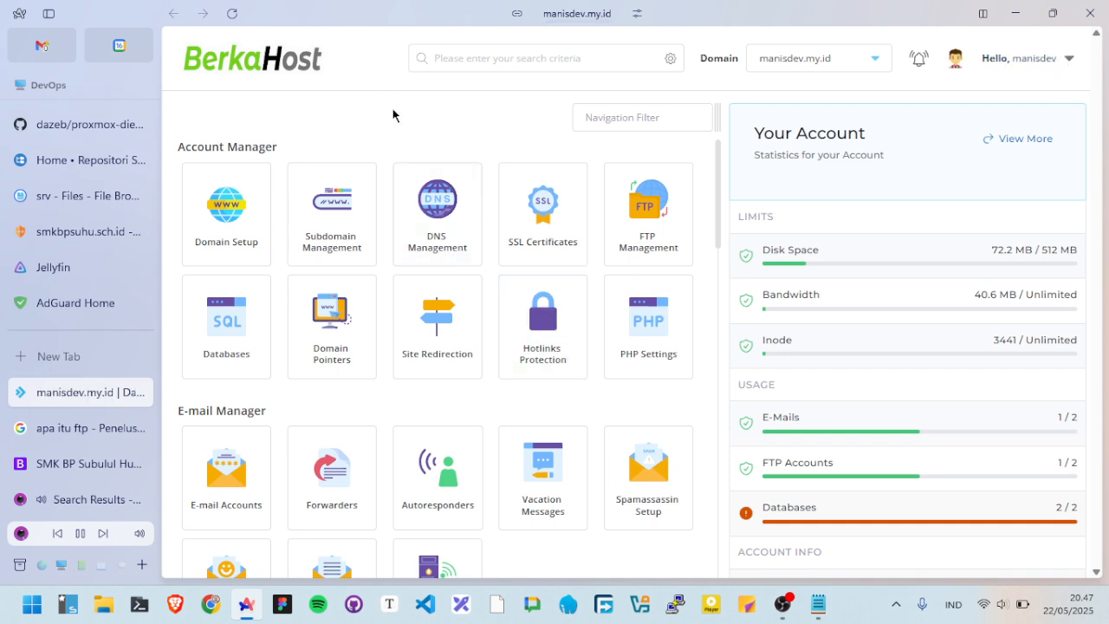
Check the FTP-account step in the notes, then open the FTP Accounts list.
key("alt+Tab")
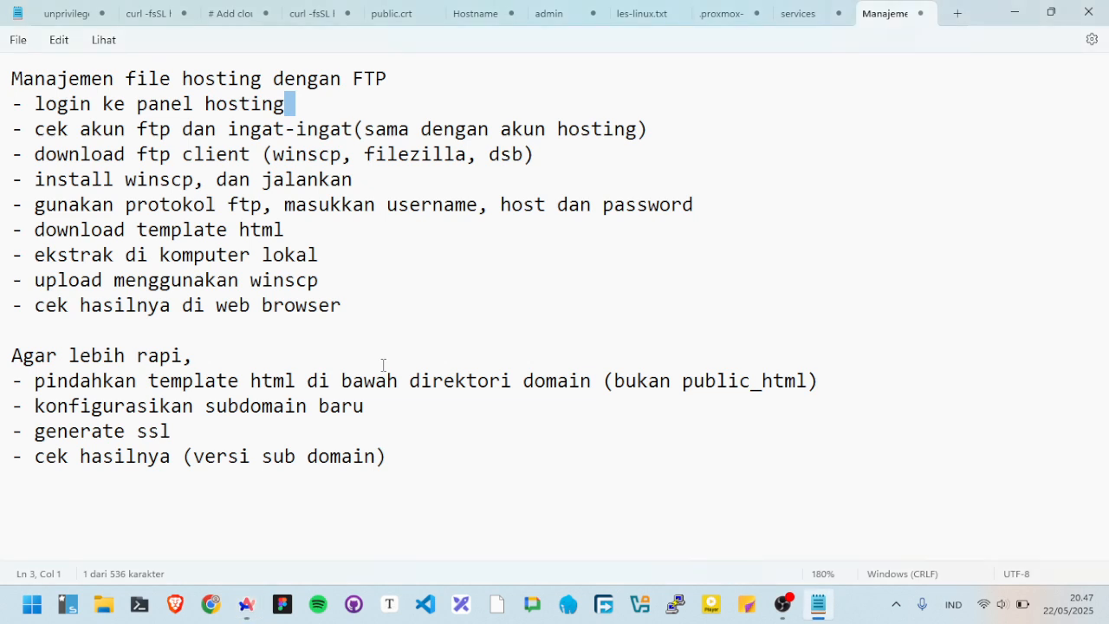
left_click_drag(40, 131, 666, 130)
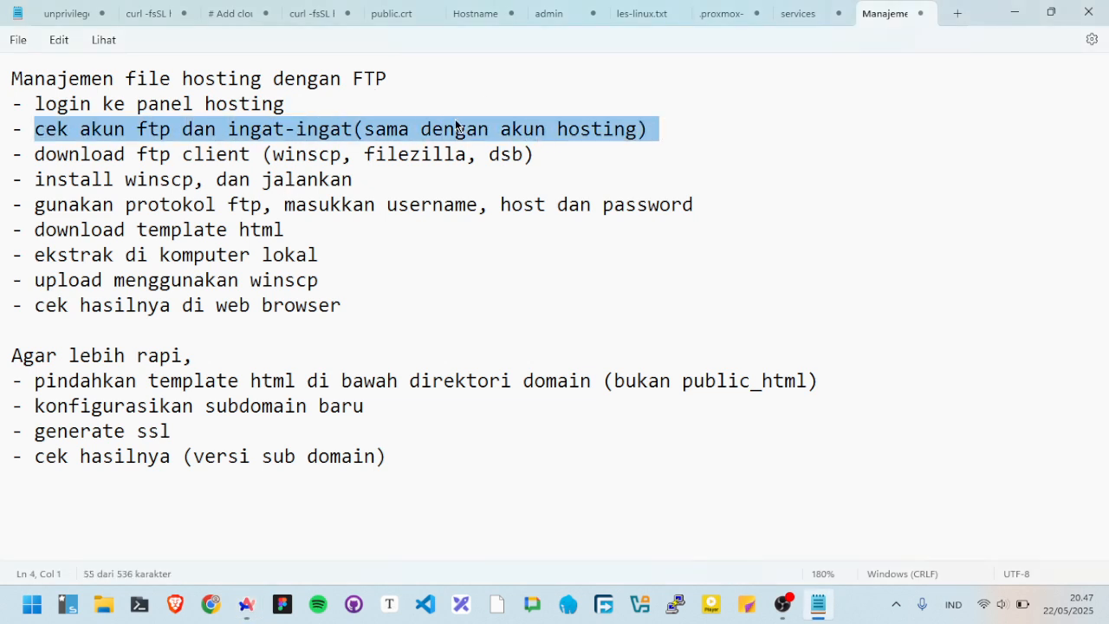
key("alt+Tab")
scroll(435, 348, "down", 2)
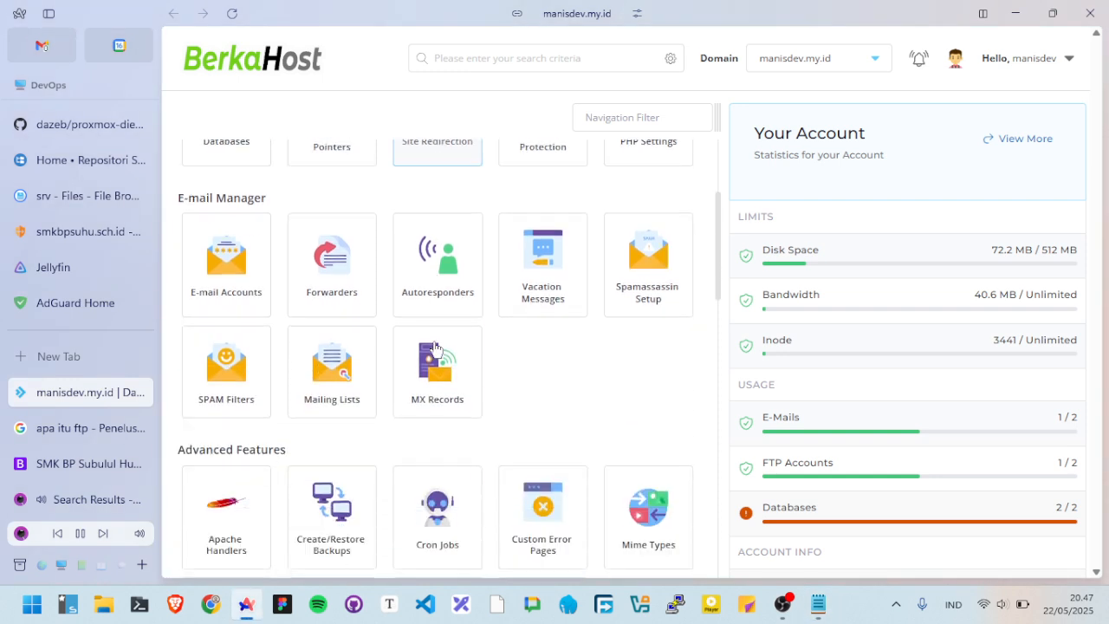
scroll(435, 348, "up", 2)
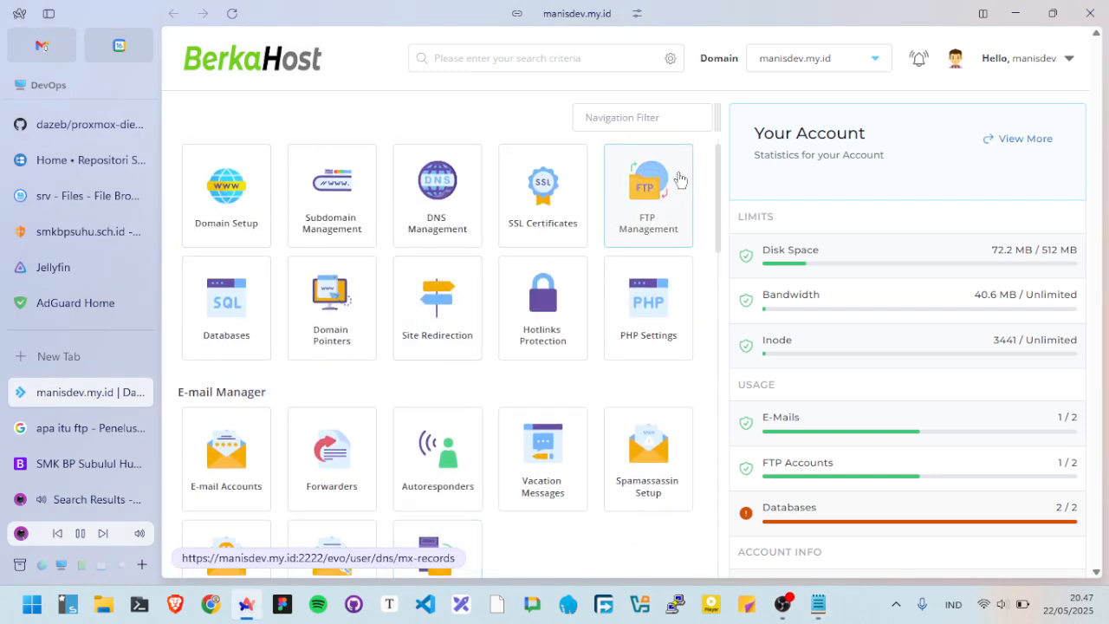
left_click(646, 194)
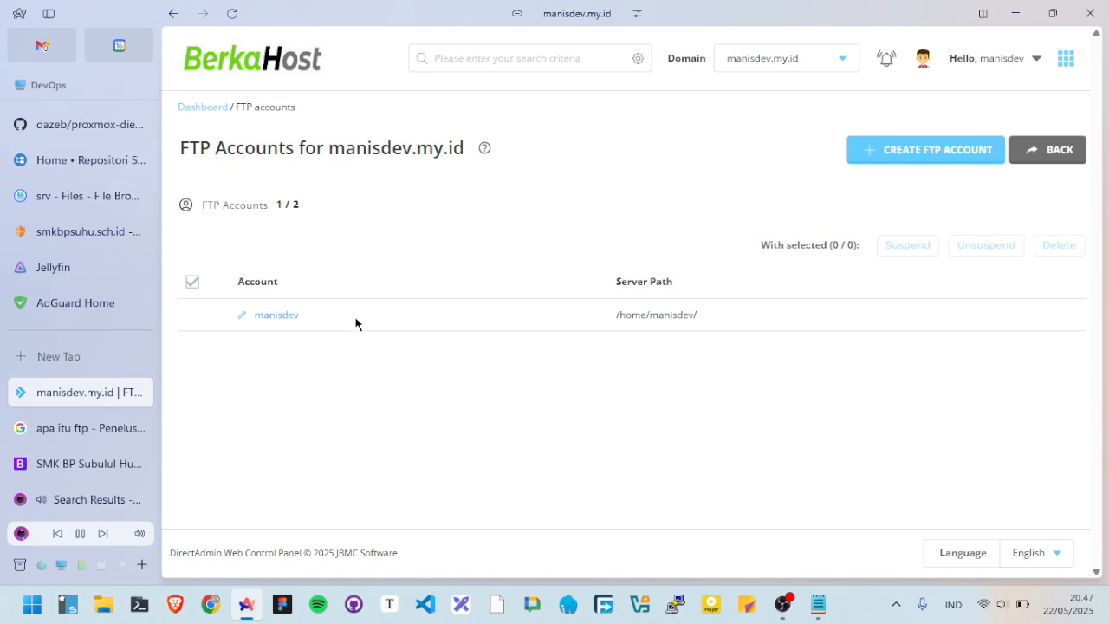
Highlight the FTP account's username and clear the highlight on the notes step.
left_click_drag(317, 318, 255, 313)
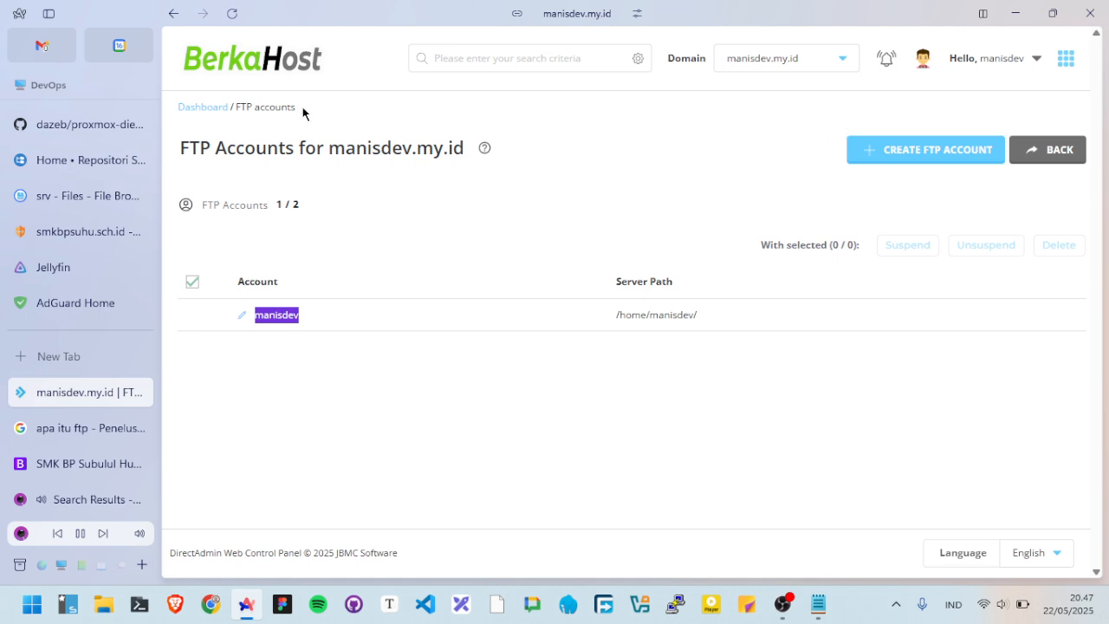
key("alt+Tab")
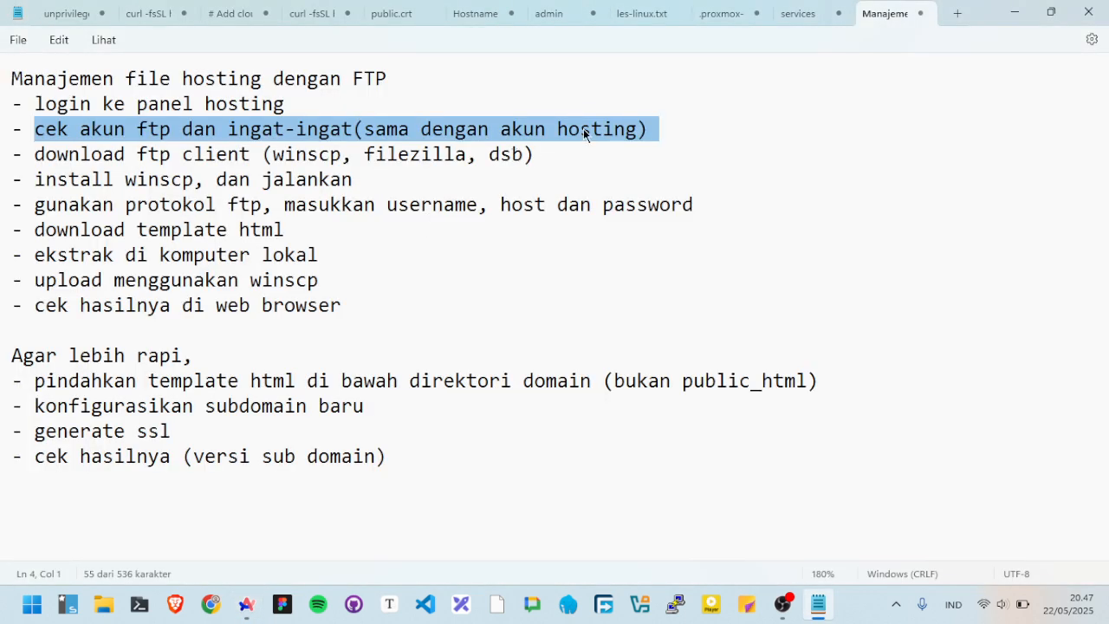
left_click(510, 131)
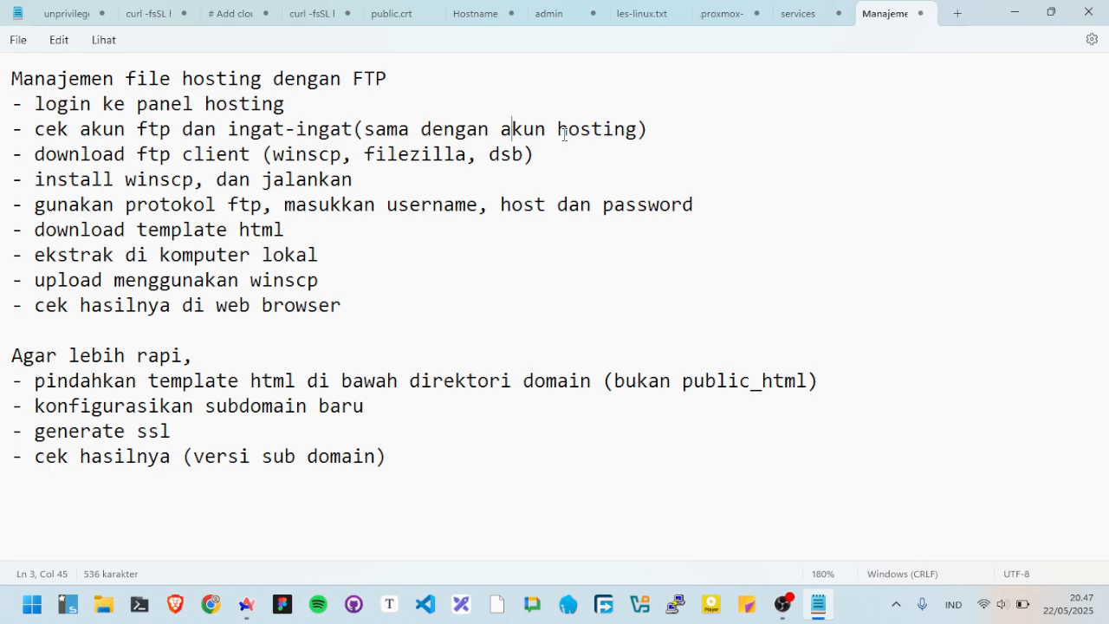
key("alt+Tab")
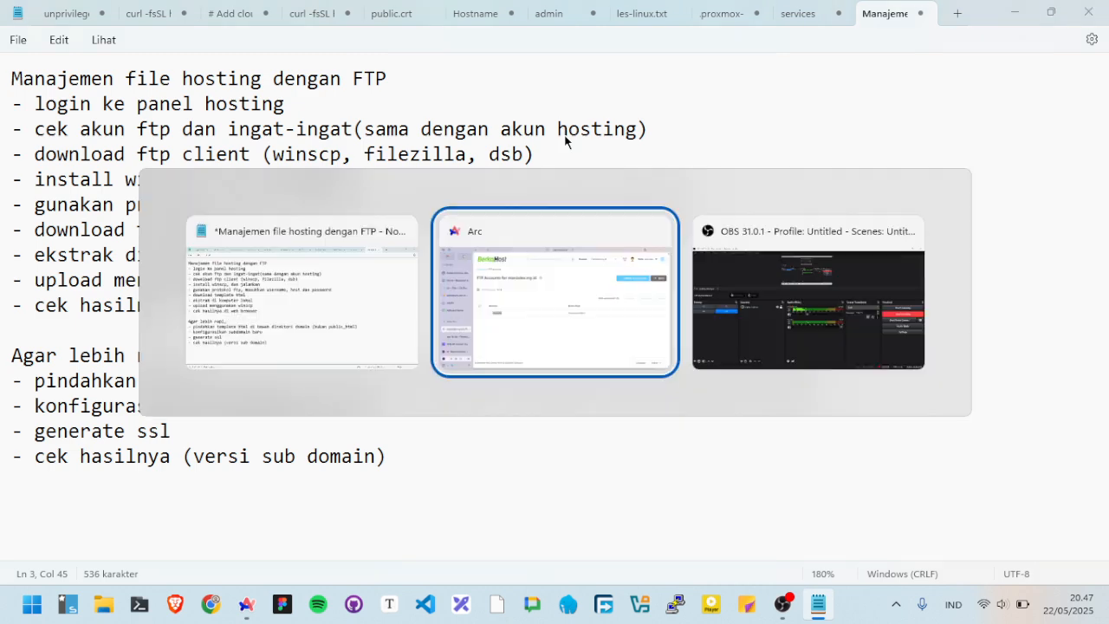
left_click(355, 338)
Highlight account manisdev and the 1 / 2 account count, then return to the dashboard.
left_click_drag(337, 324, 264, 317)
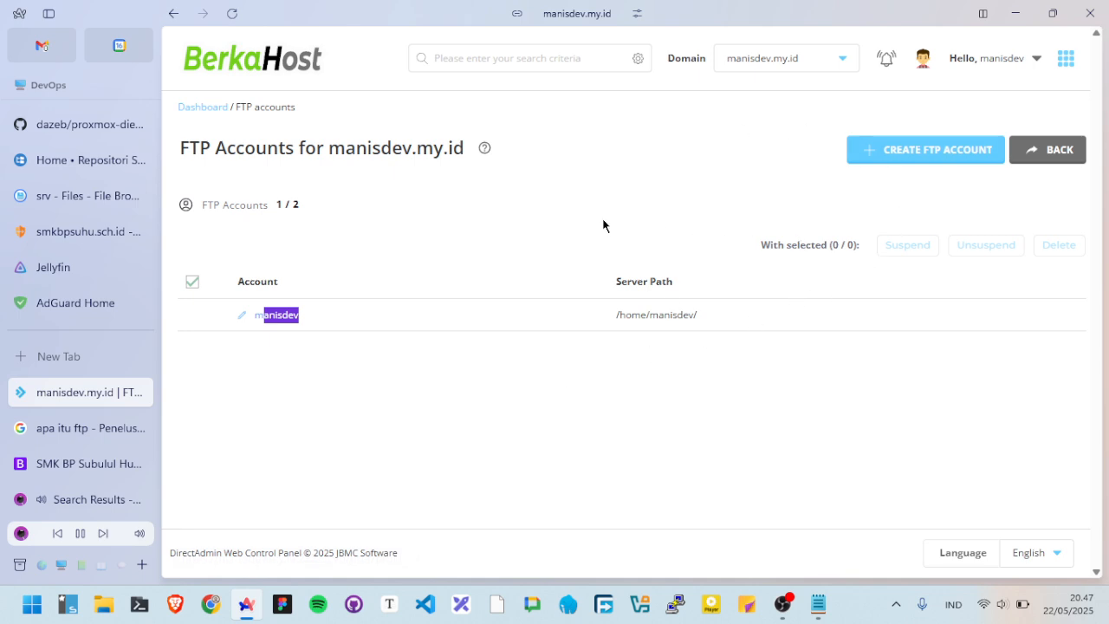
left_click_drag(272, 206, 320, 206)
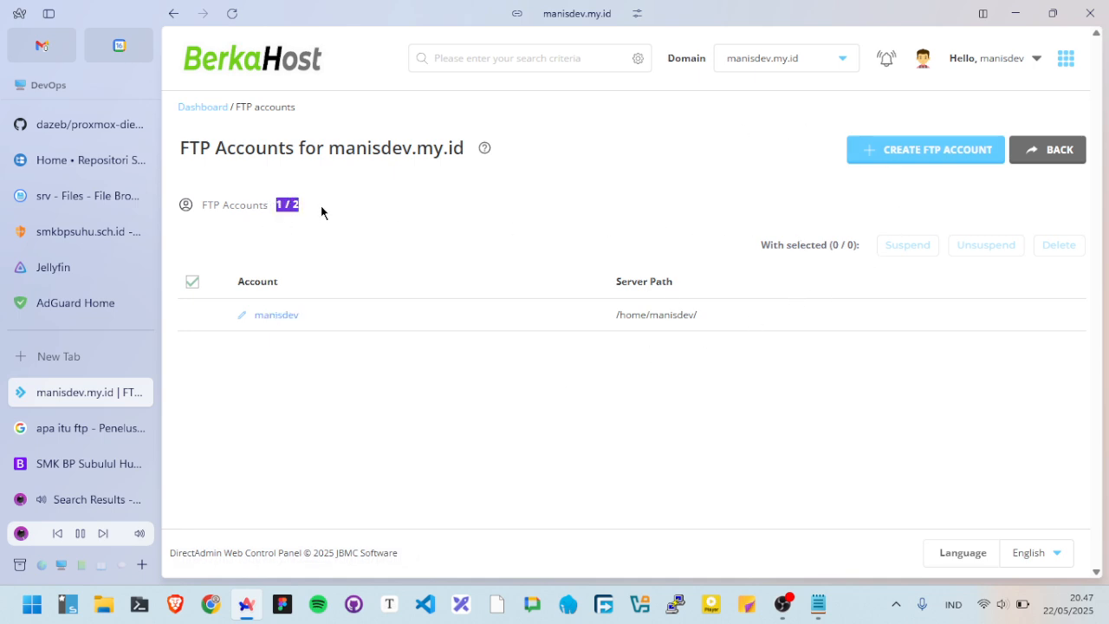
left_click(369, 245)
left_click(235, 72)
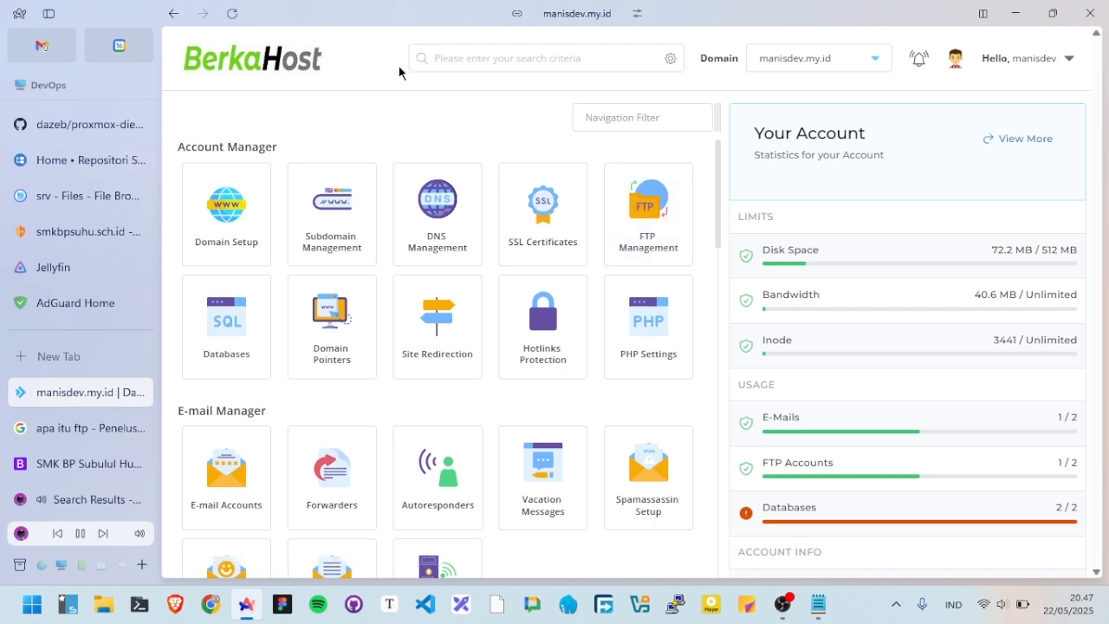
key("ctrl+t")
Open the live manisdev.my.id site, then highlight the 'download ftp client' note.
type("ma")
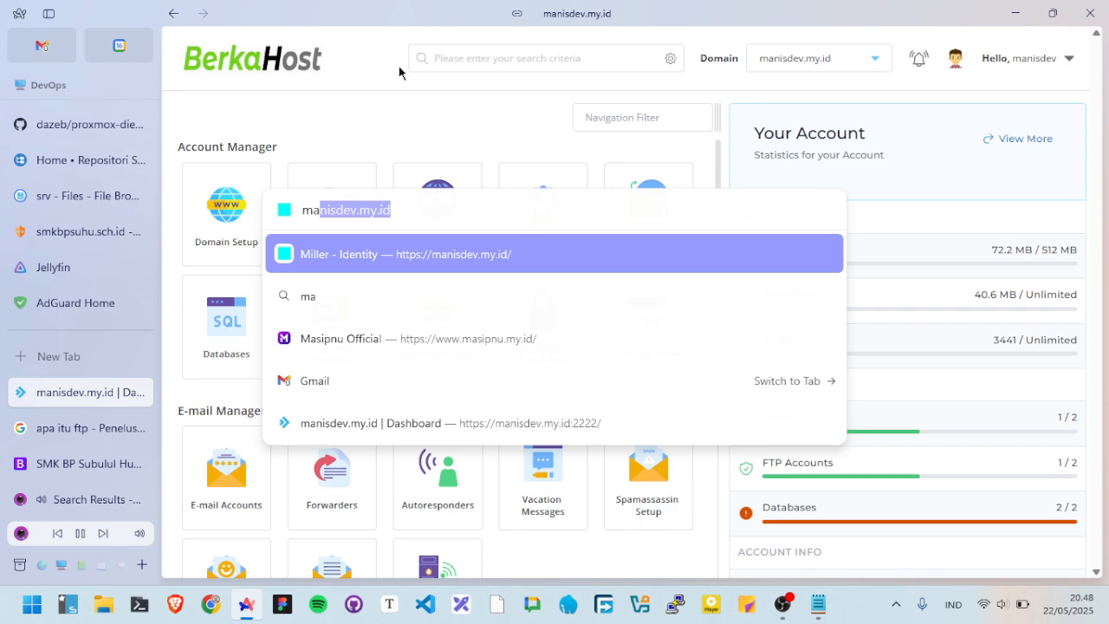
key("Return")
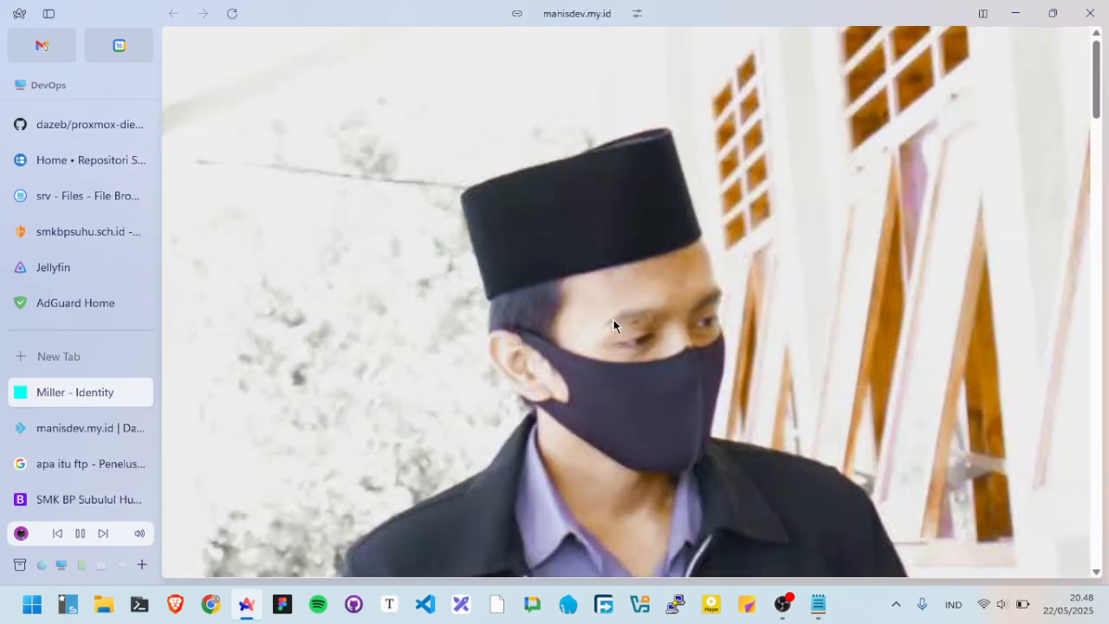
left_click(47, 13)
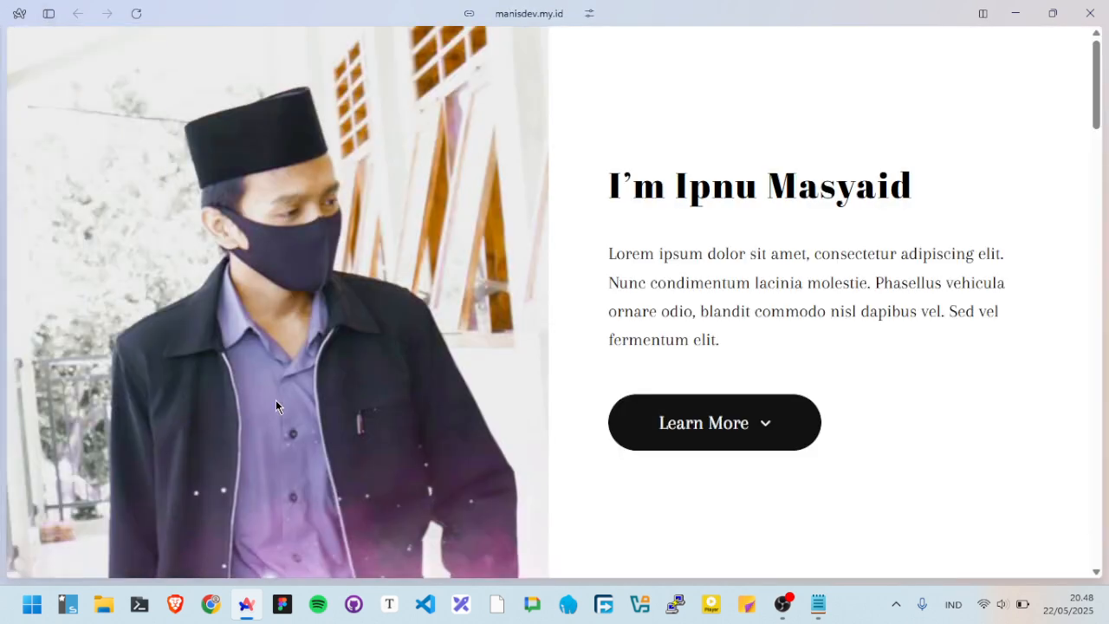
scroll(275, 406, "down", 3)
scroll(276, 399, "up", 3)
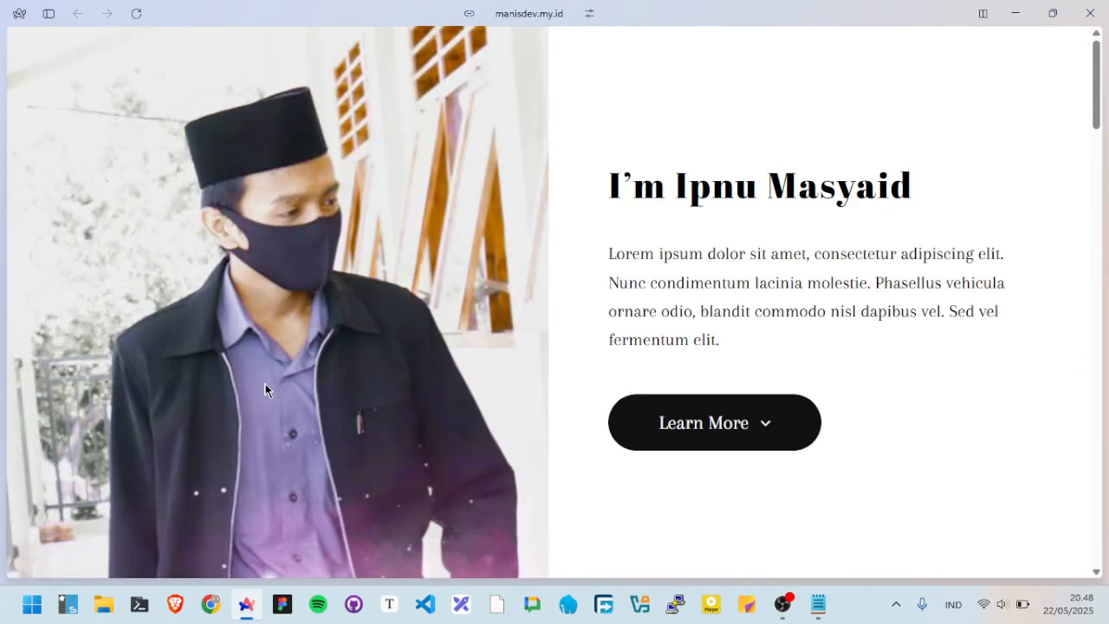
left_click(56, 15)
key("alt+Tab")
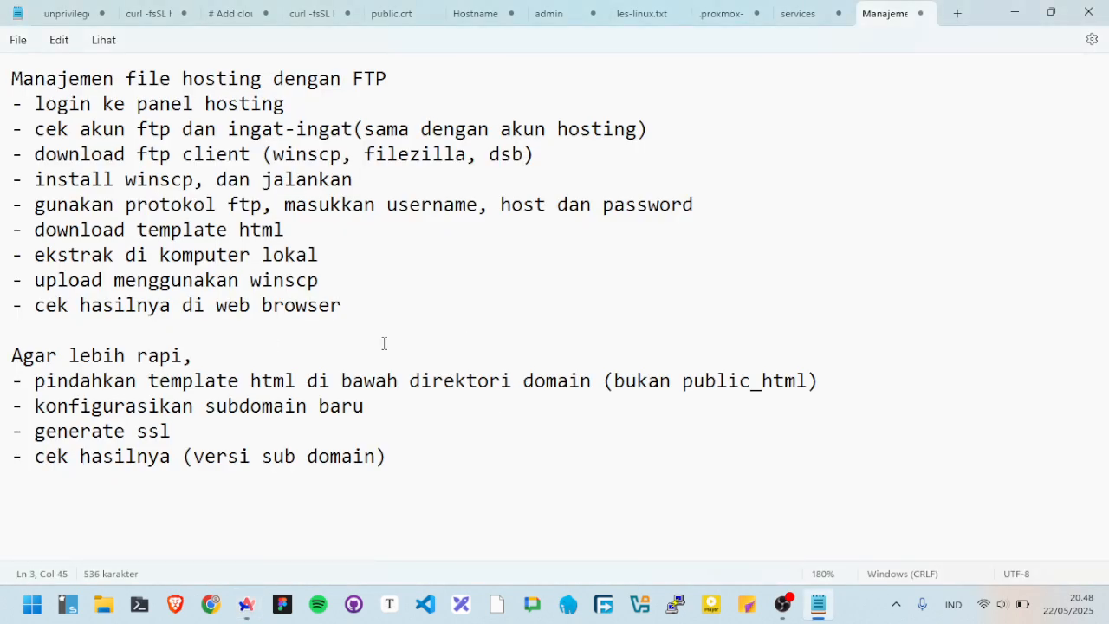
left_click_drag(34, 155, 252, 158)
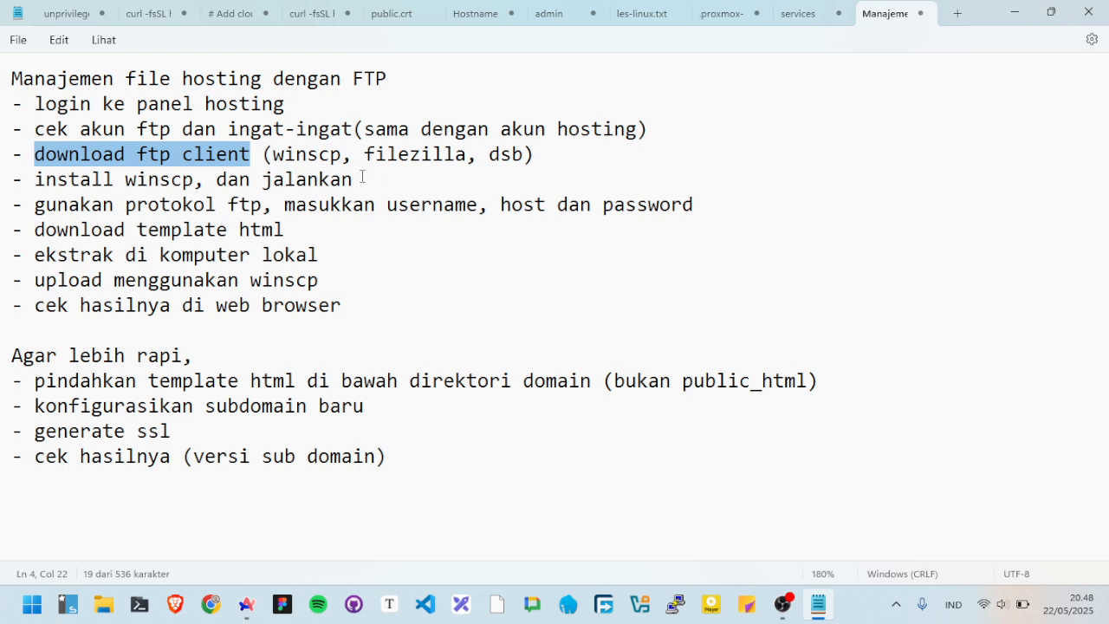
Highlight the winscp and filezilla client options in the notes, then return to manisdev.my.id.
left_click_drag(274, 155, 551, 153)
left_click(501, 154)
key("alt+Tab")
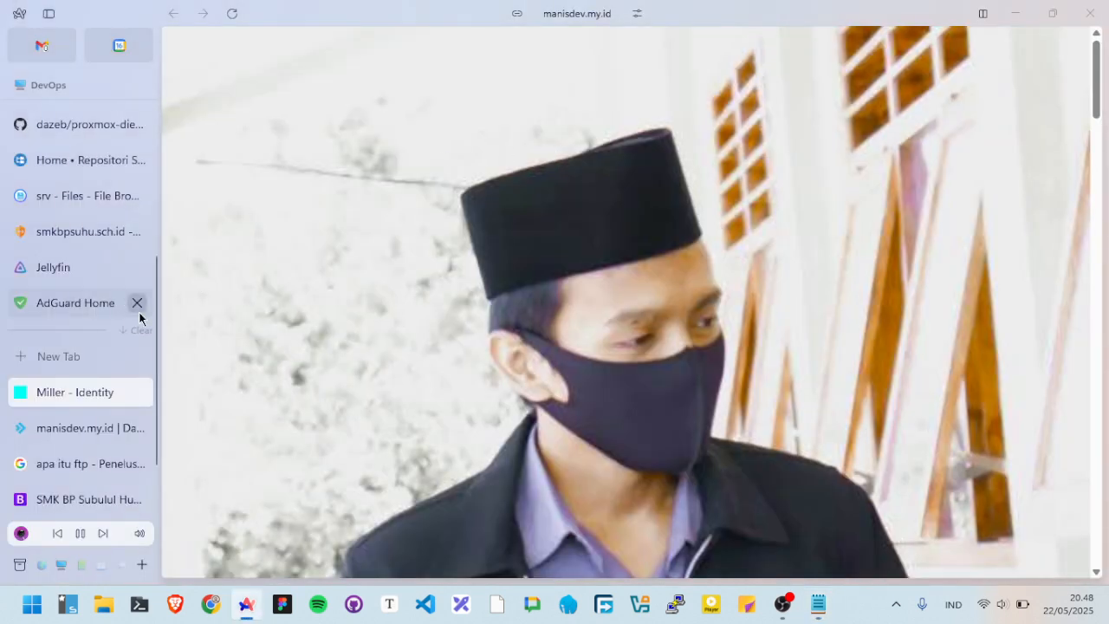
key("alt+Tab")
left_click_drag(274, 154, 309, 157)
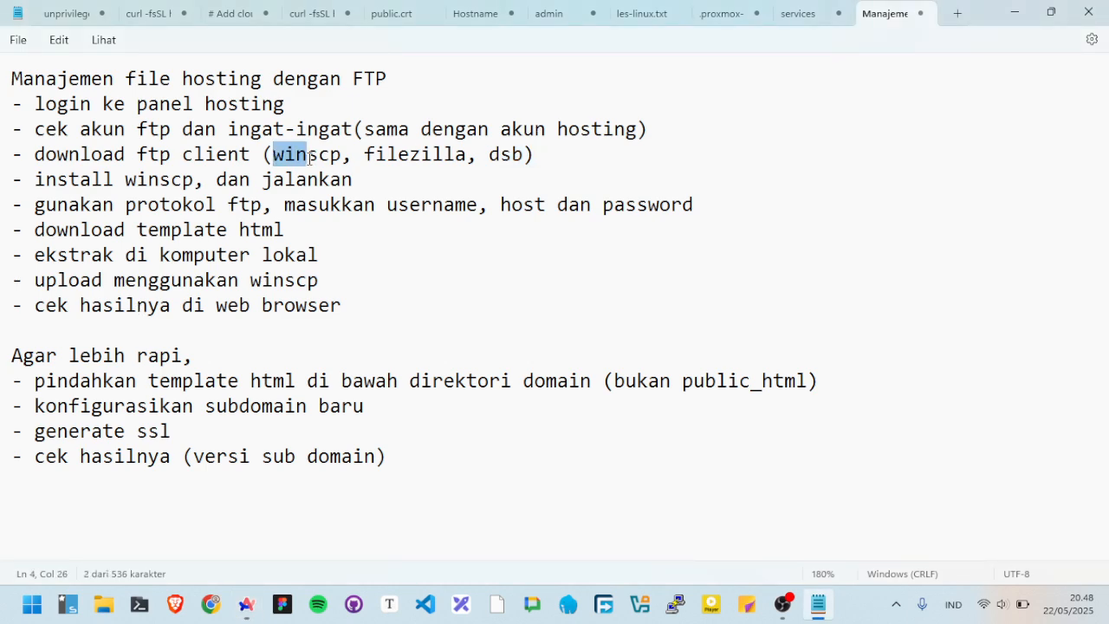
key("alt+Tab")
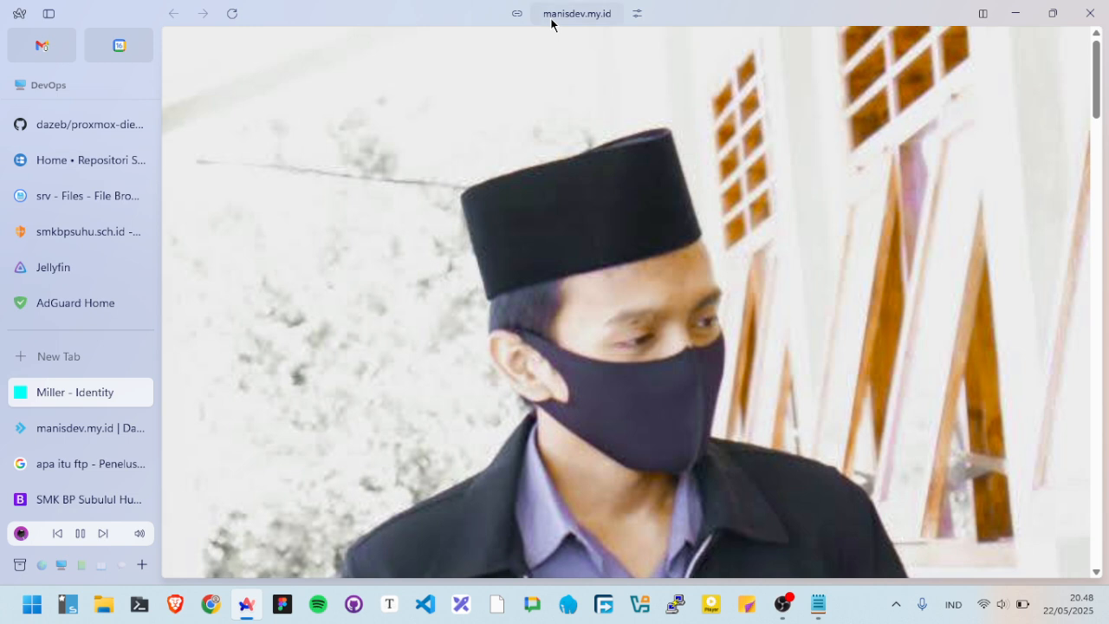
key("ctrl+t")
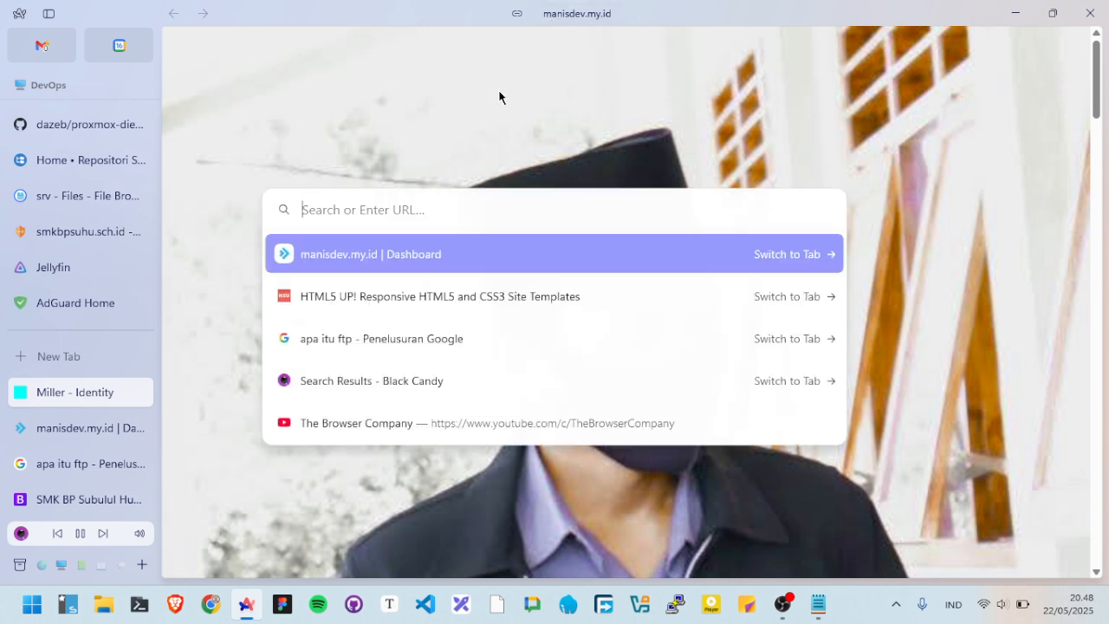
Open the repo.smkbpsuhu.sch.id school repository and scroll through its listing.
type("repo.smk")
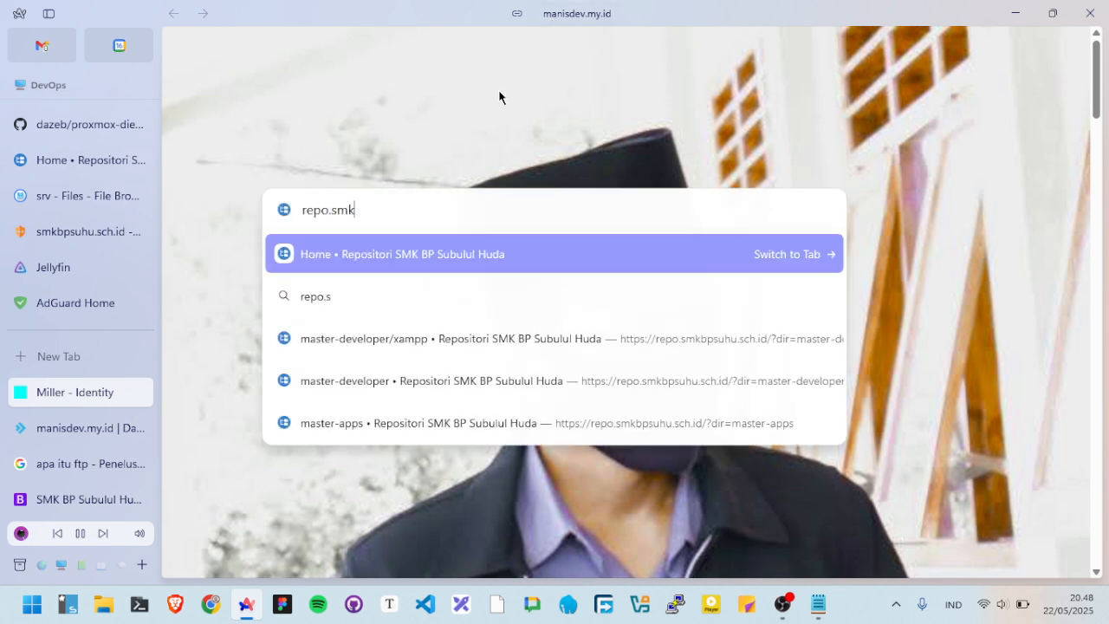
type("bpsuhu.s")
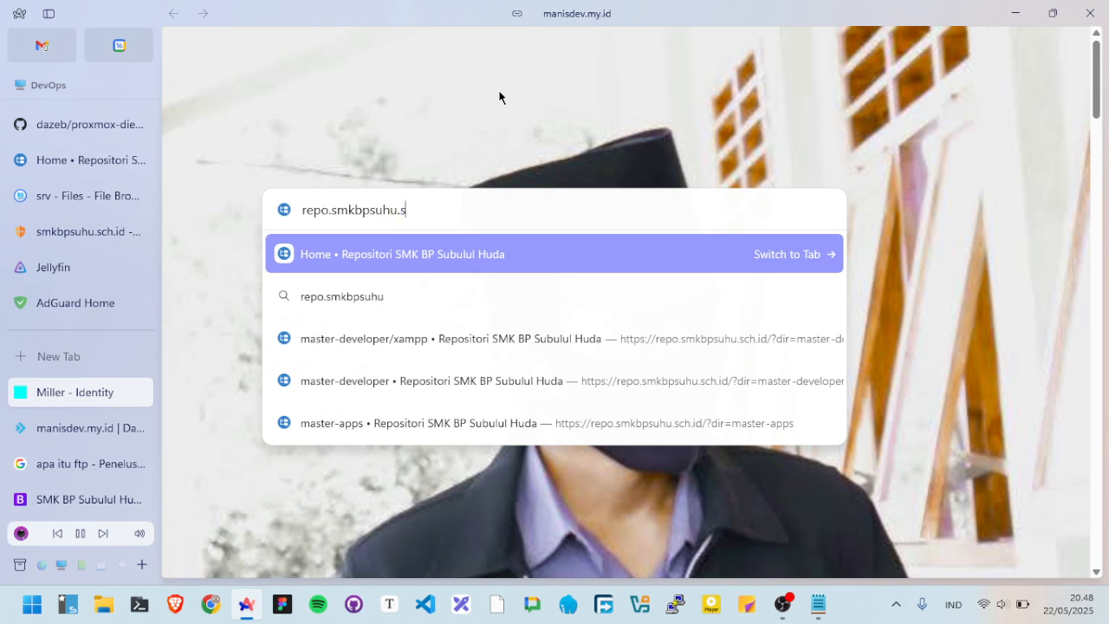
type("ch.")
key("Return")
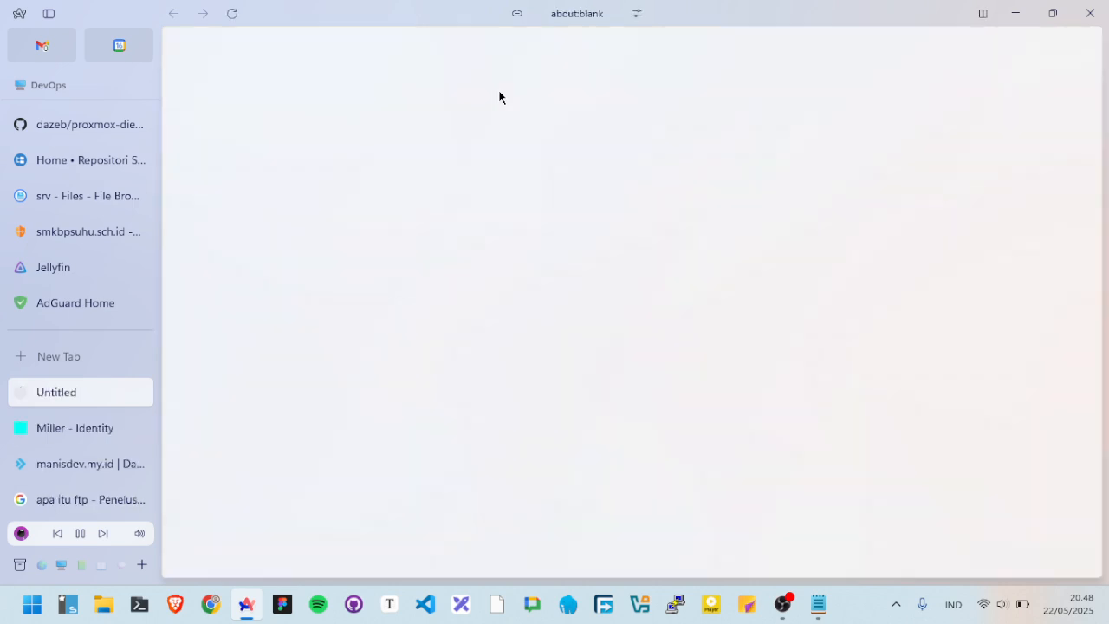
scroll(531, 300, "down", 5)
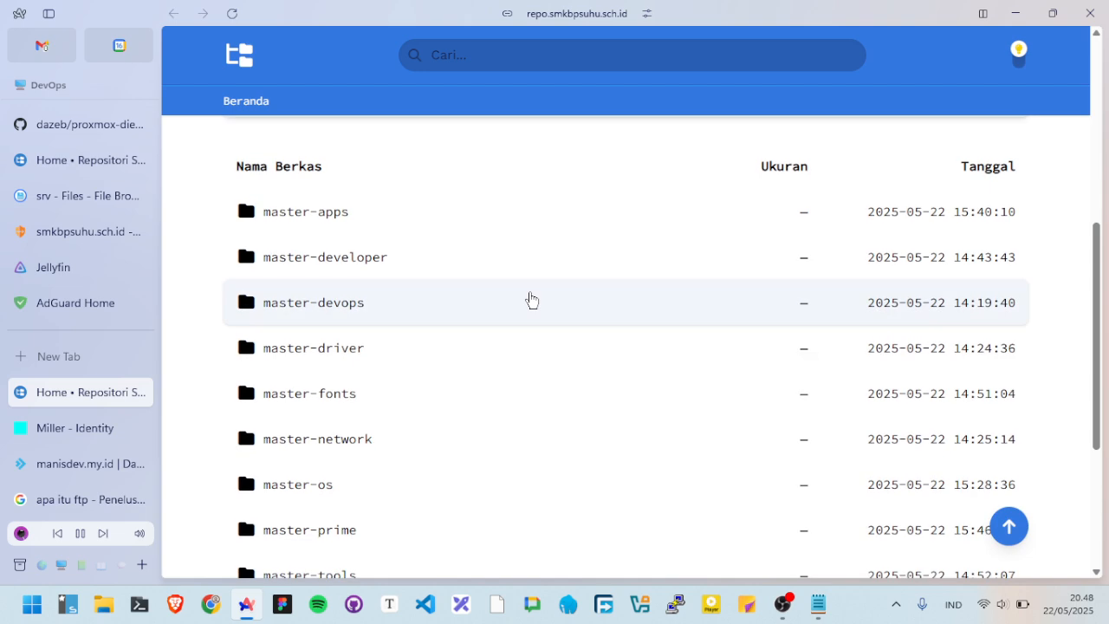
scroll(532, 300, "down", 3)
scroll(532, 300, "up", 3)
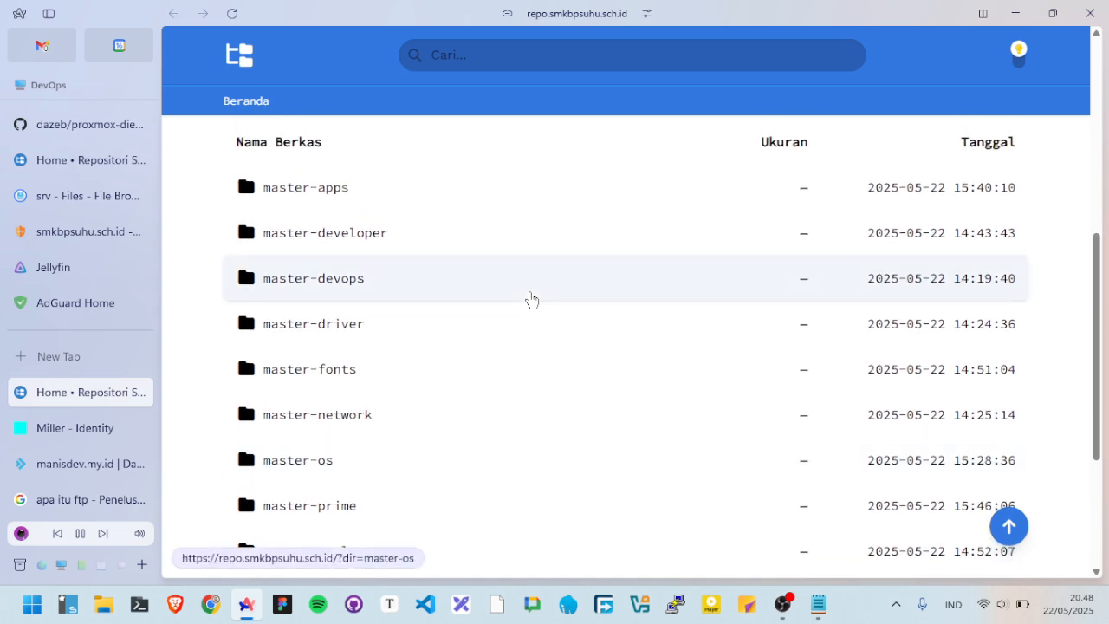
scroll(531, 300, "down", 1)
scroll(531, 298, "down", 2)
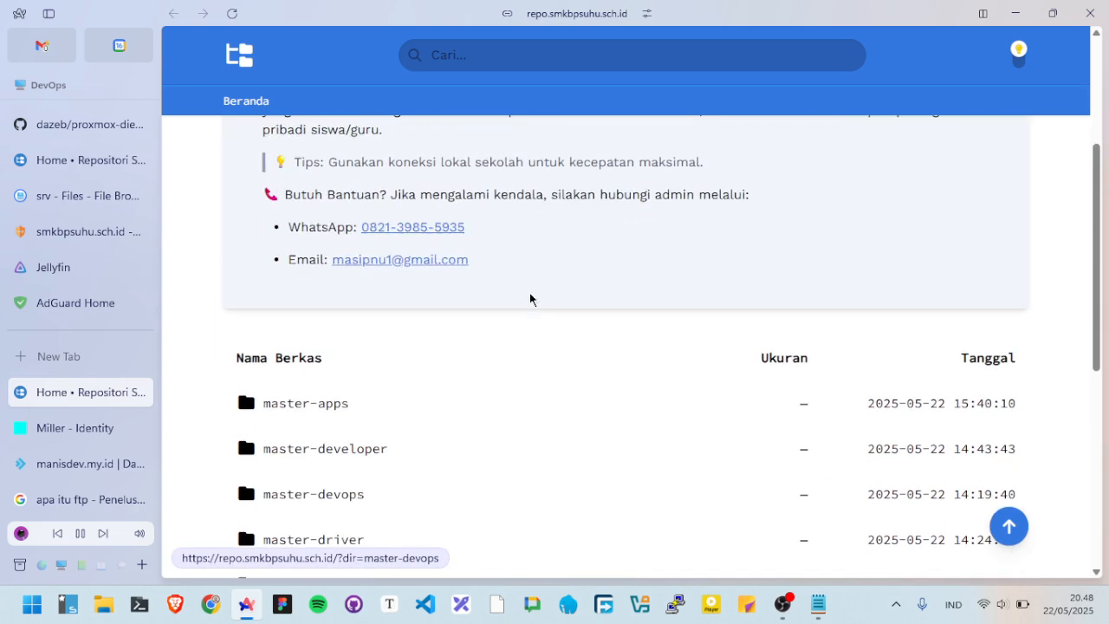
scroll(529, 299, "down", 3)
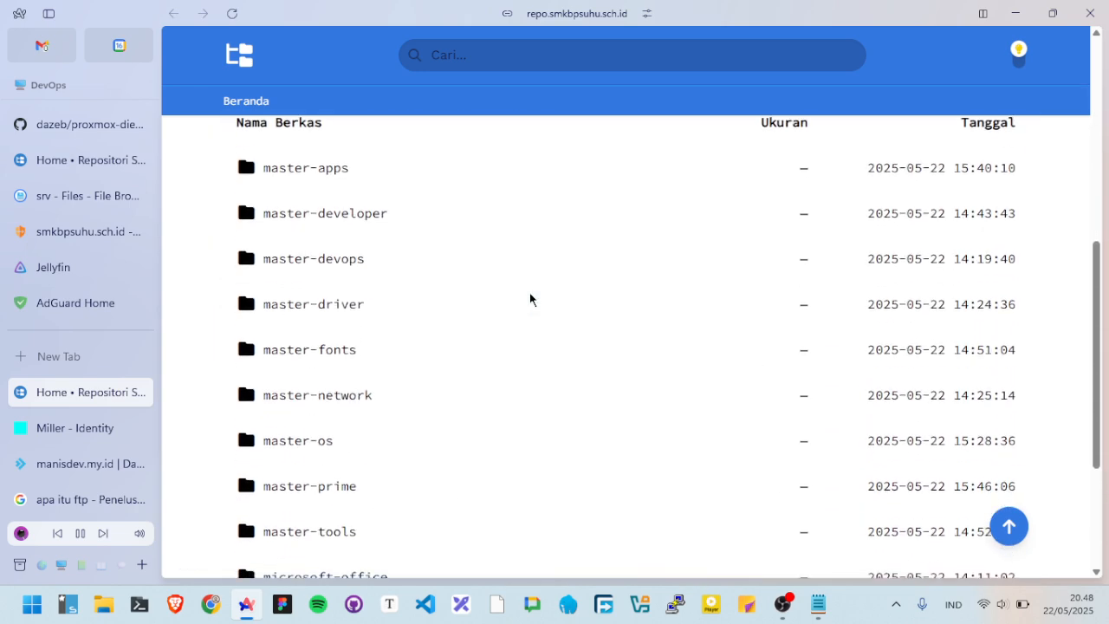
scroll(527, 300, "up", 6)
scroll(527, 279, "up", 1)
Search the repository for winscp, try filezilla, then search winscp again.
left_click(508, 57)
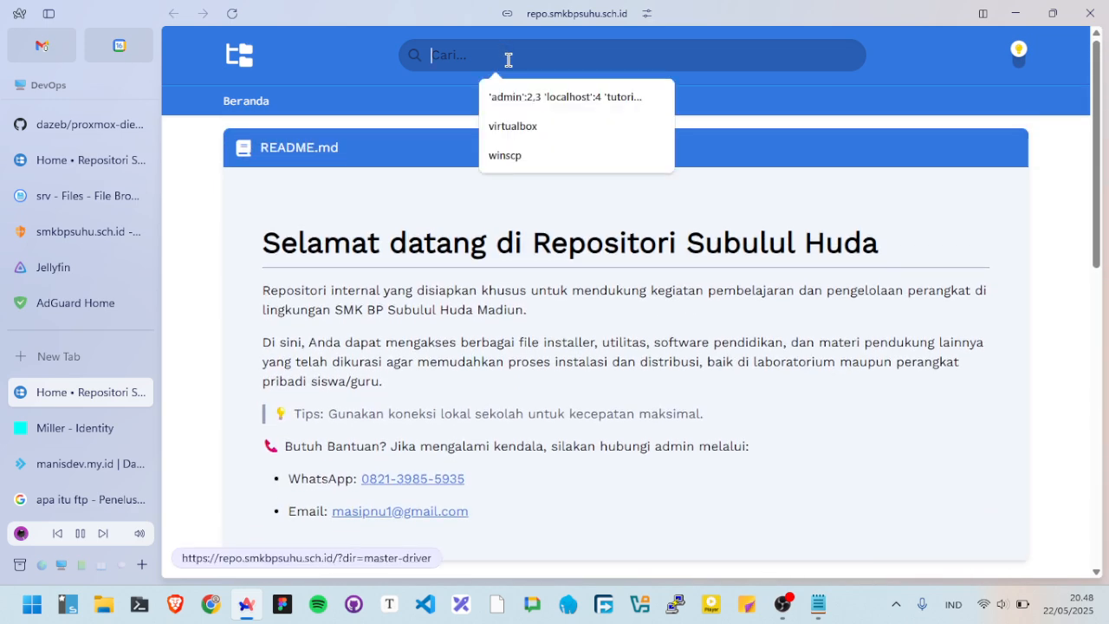
type("wins")
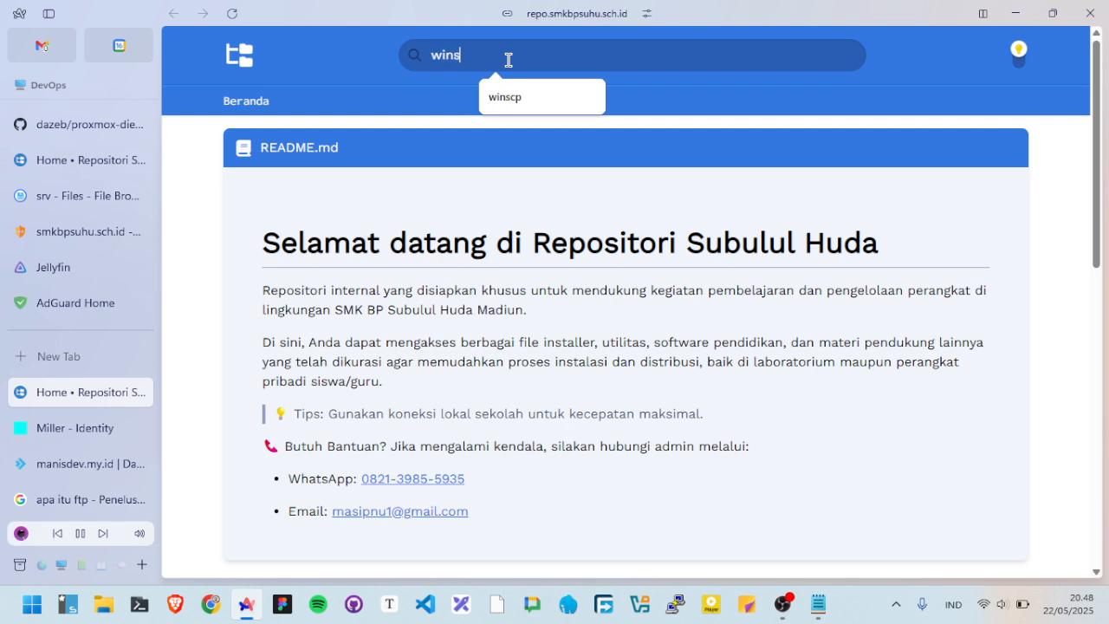
type("cp")
key("Return")
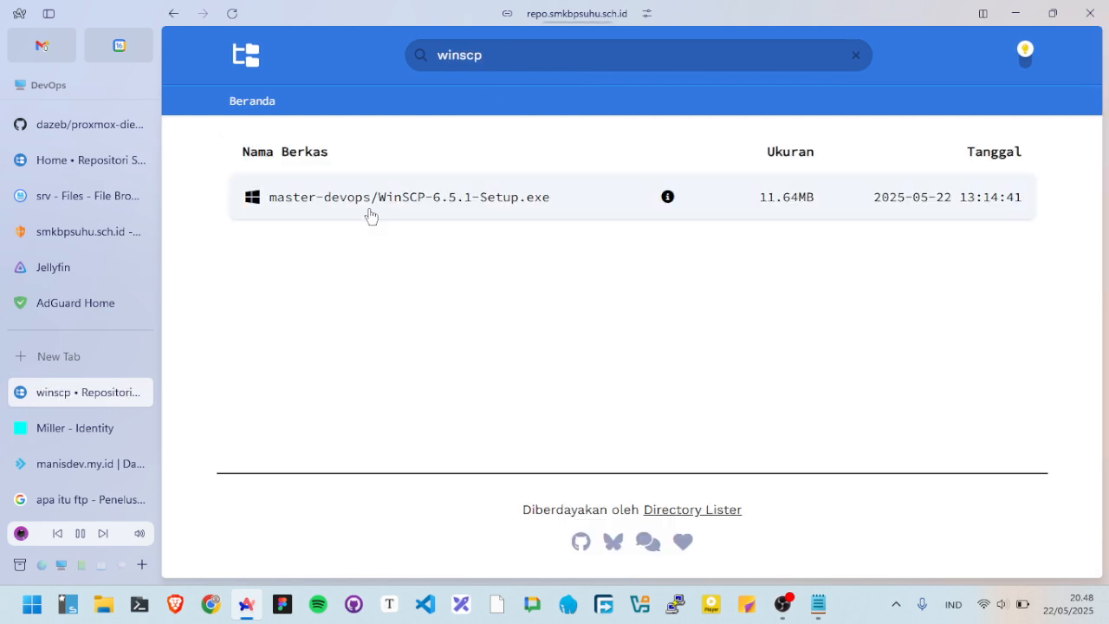
left_click_drag(530, 56, 376, 43)
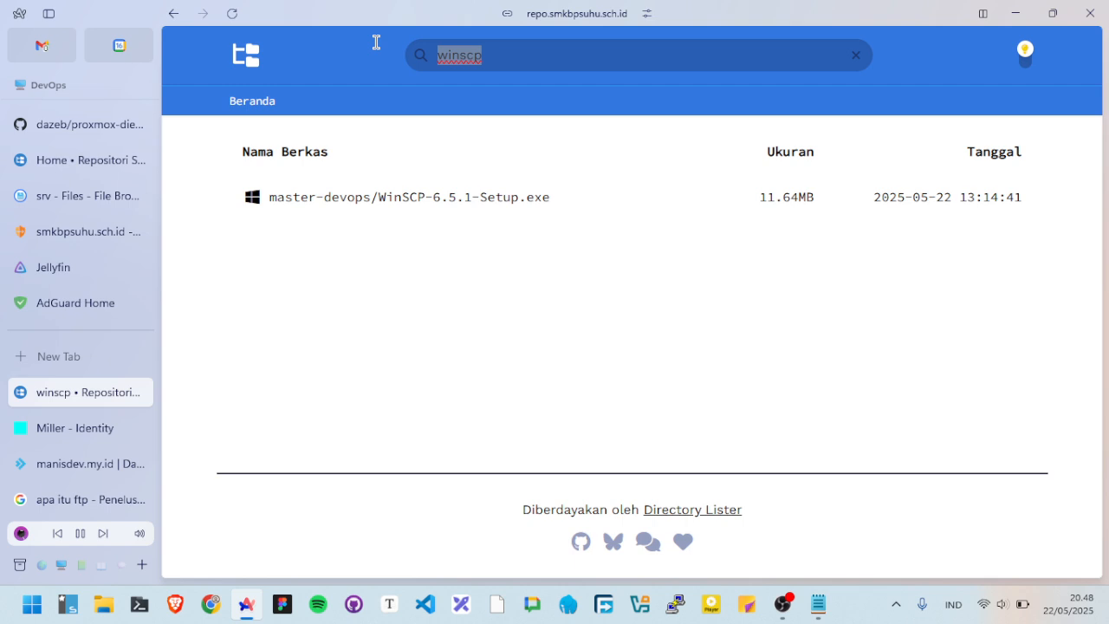
left_click(478, 55)
key("ctrl+a")
type("fdi")
type("ezilla")
key("Return")
double_click(495, 60)
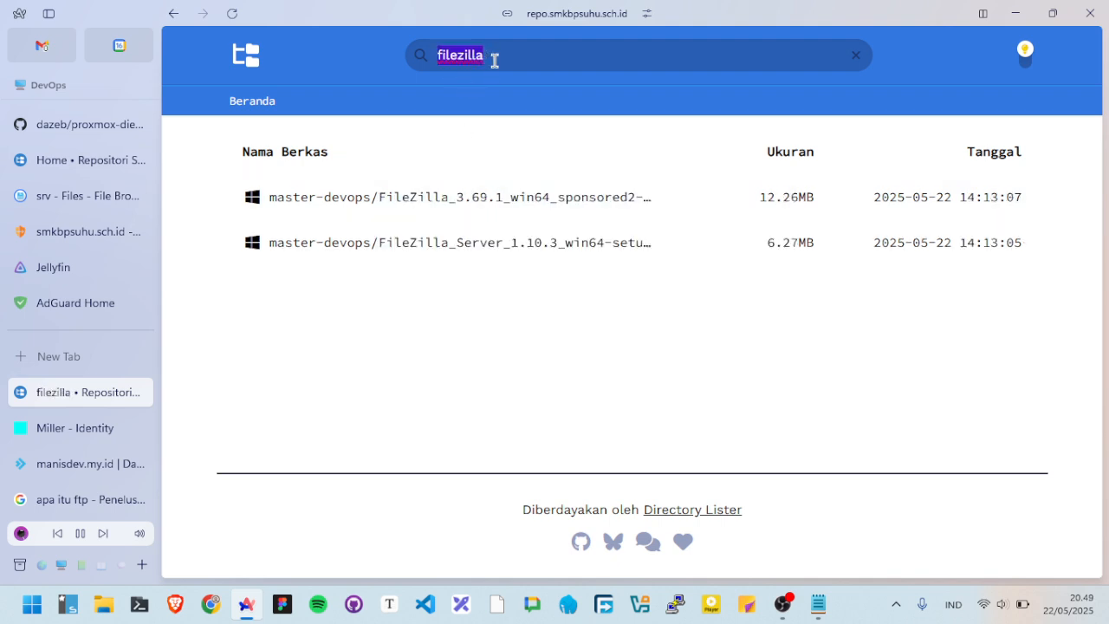
type("winscp")
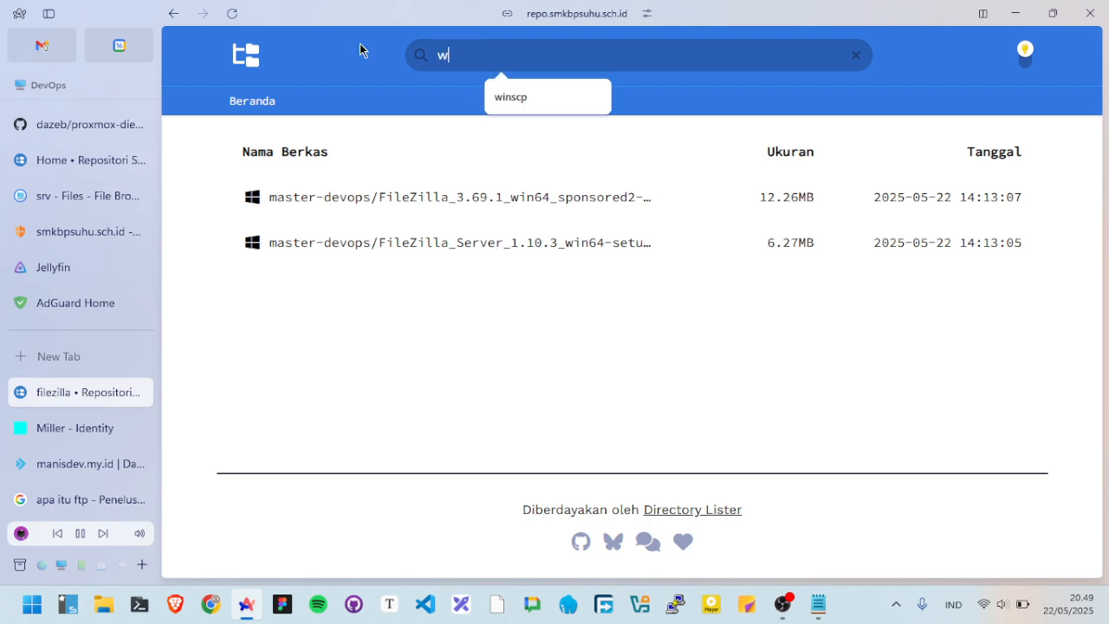
key("Return")
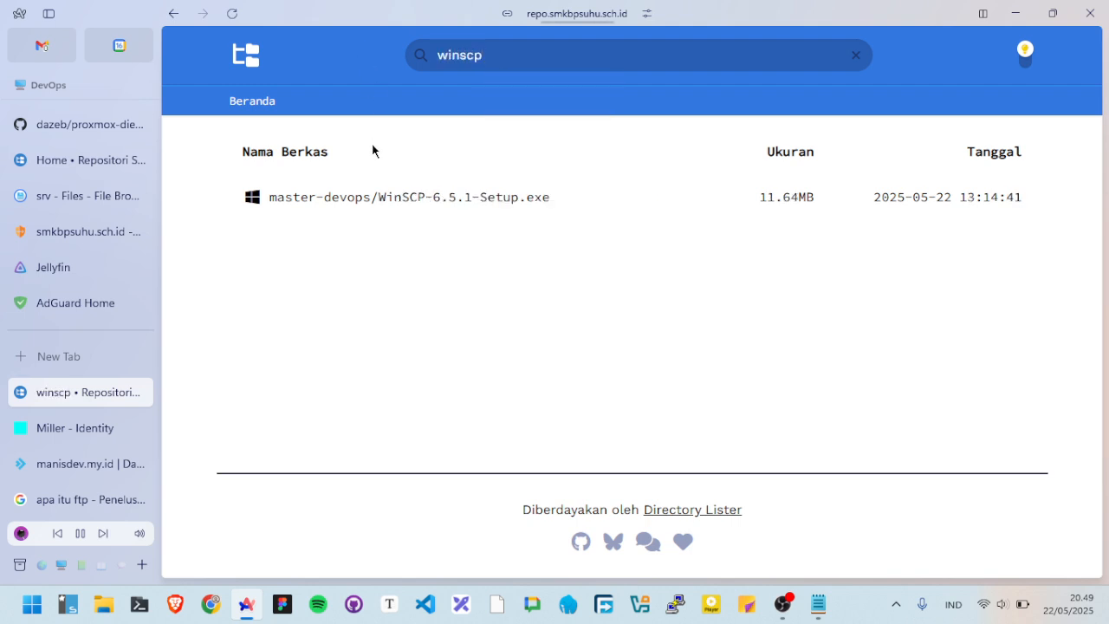
Download WinSCP-6.5.1-Setup.exe with Free Download Manager despite the existing-file warning.
left_click(549, 184)
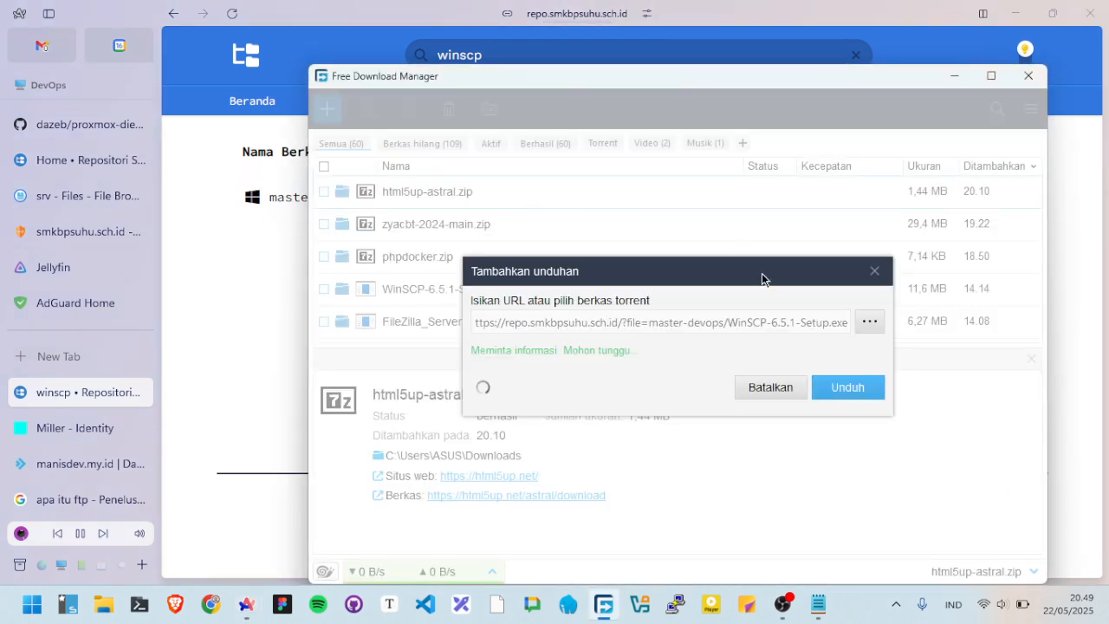
left_click(847, 414)
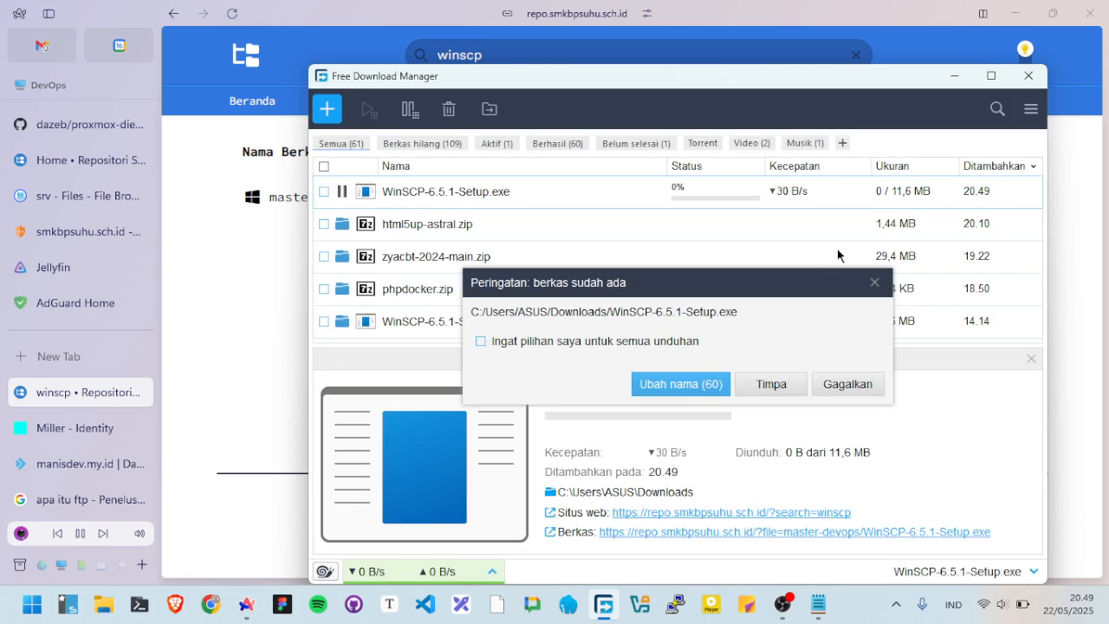
left_click(723, 387)
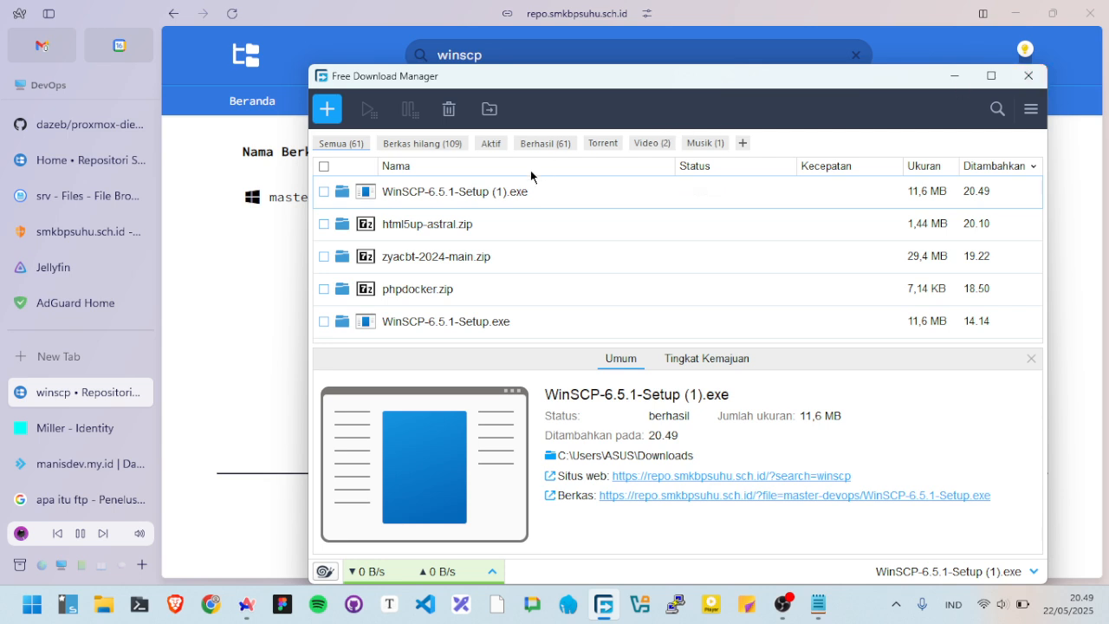
Launch the downloaded installer for all users and close Free Download Manager.
double_click(448, 194)
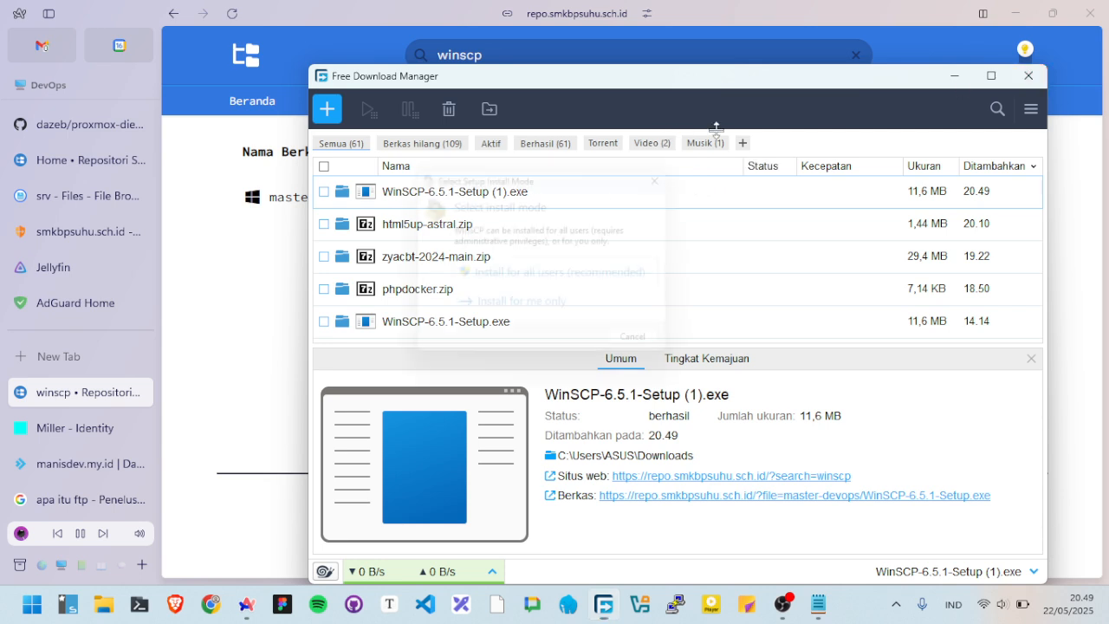
left_click(541, 279)
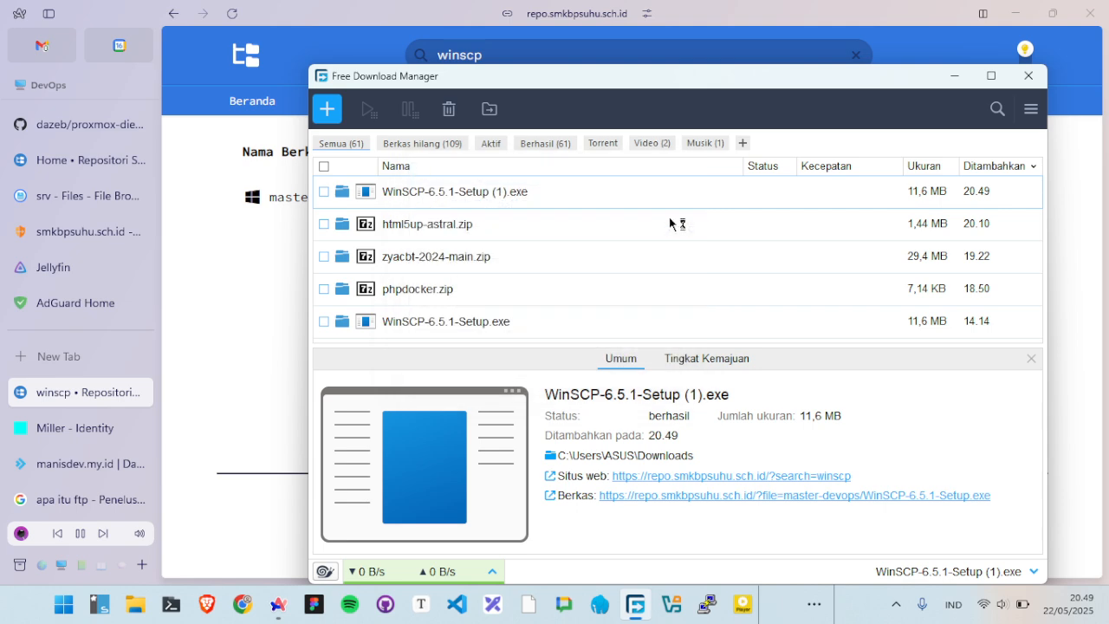
left_click(1030, 78)
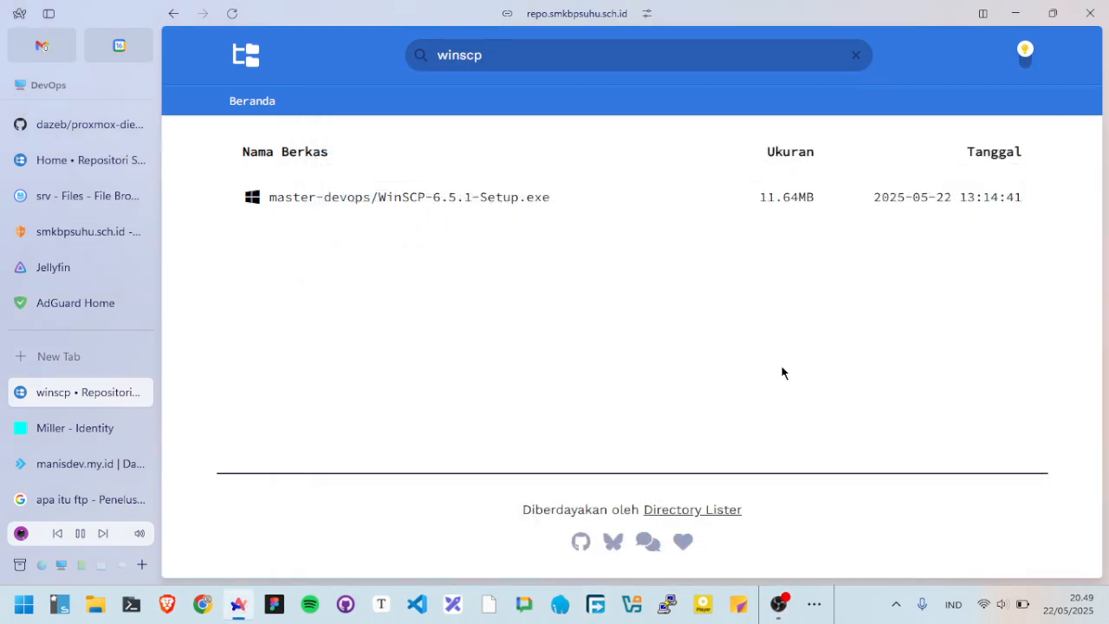
Accept the licence and install WinSCP with Typical setup and the Commander interface.
left_click(816, 607)
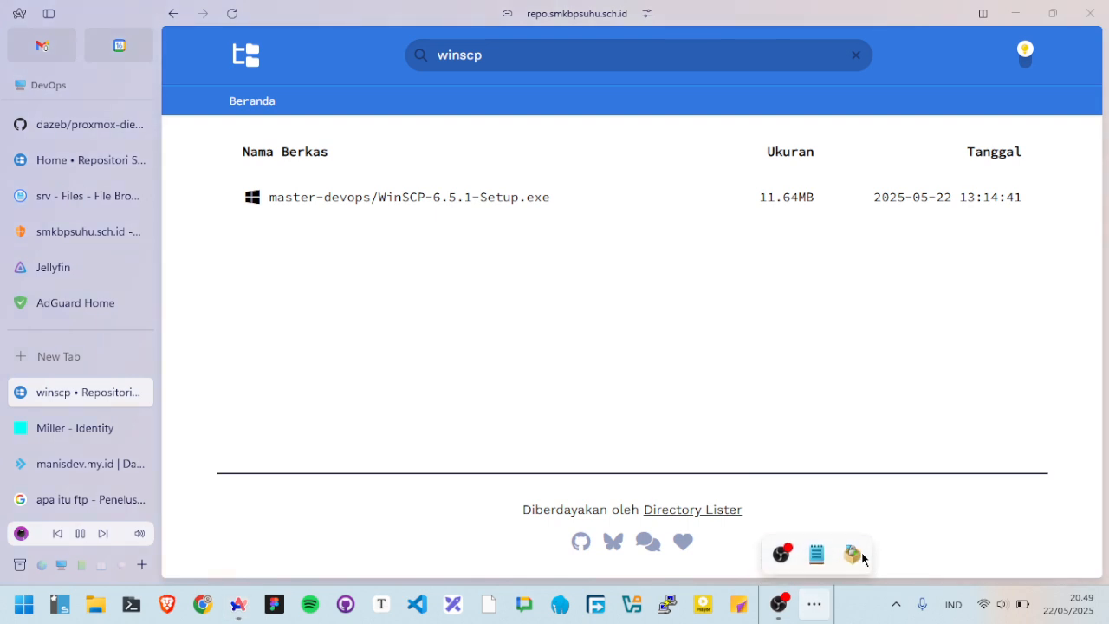
left_click(854, 563)
left_click(692, 461)
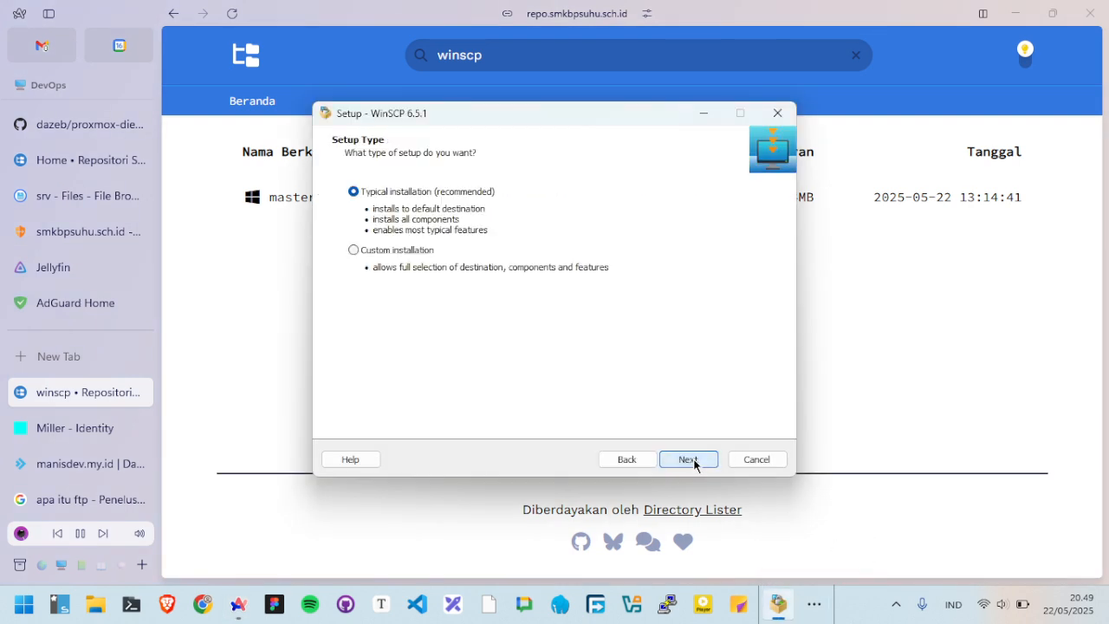
left_click(690, 460)
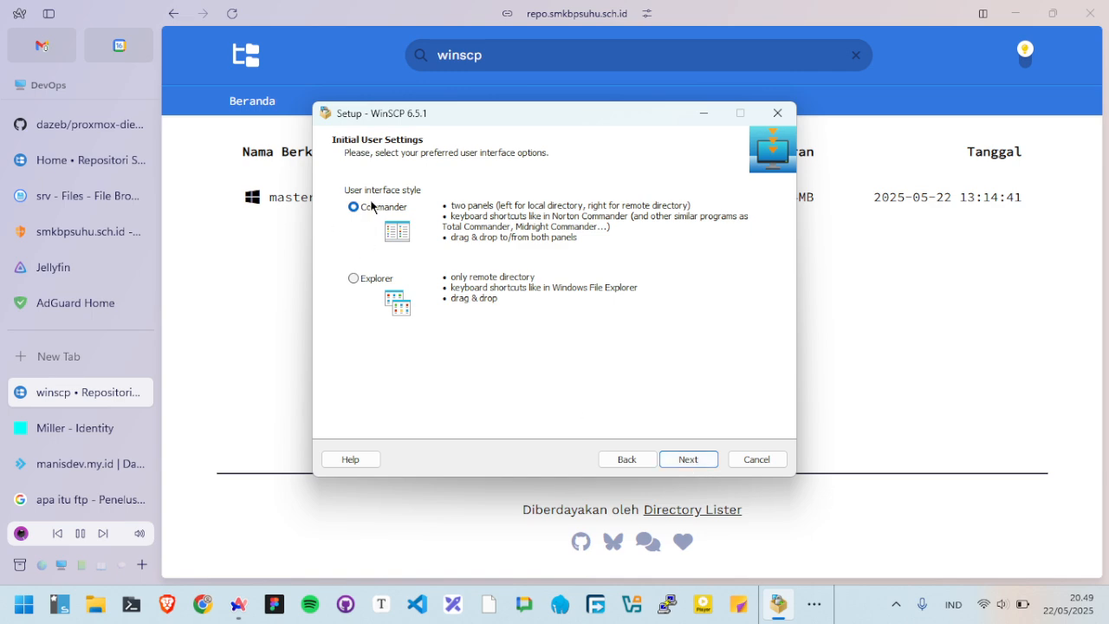
left_click(691, 460)
left_click(690, 460)
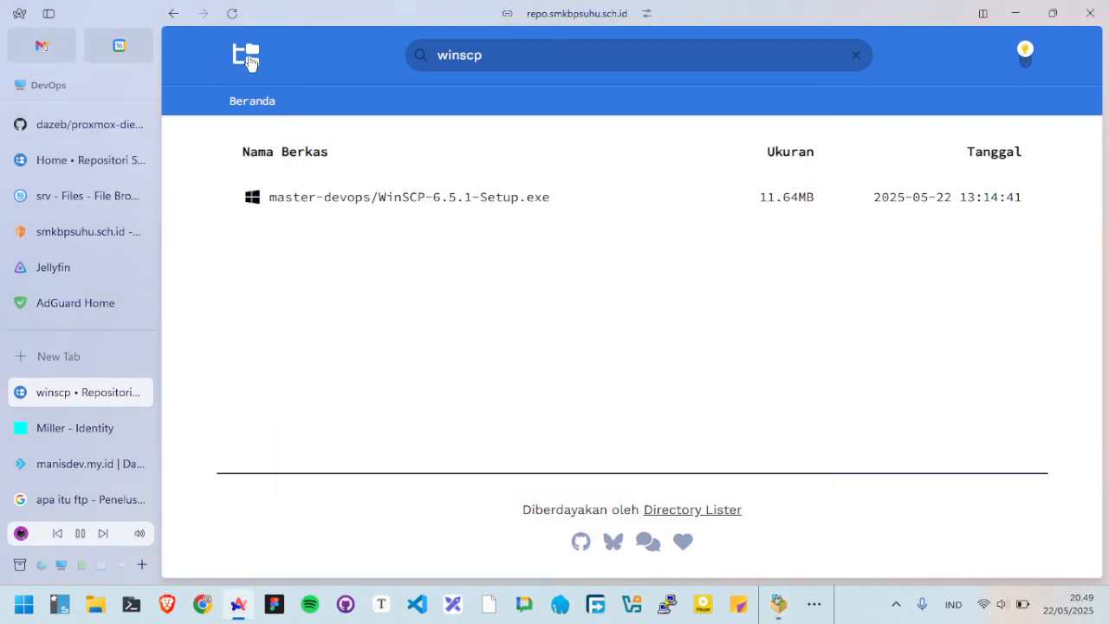
Decline importing PuTTY sessions and finish the WinSCP setup.
left_click(247, 59)
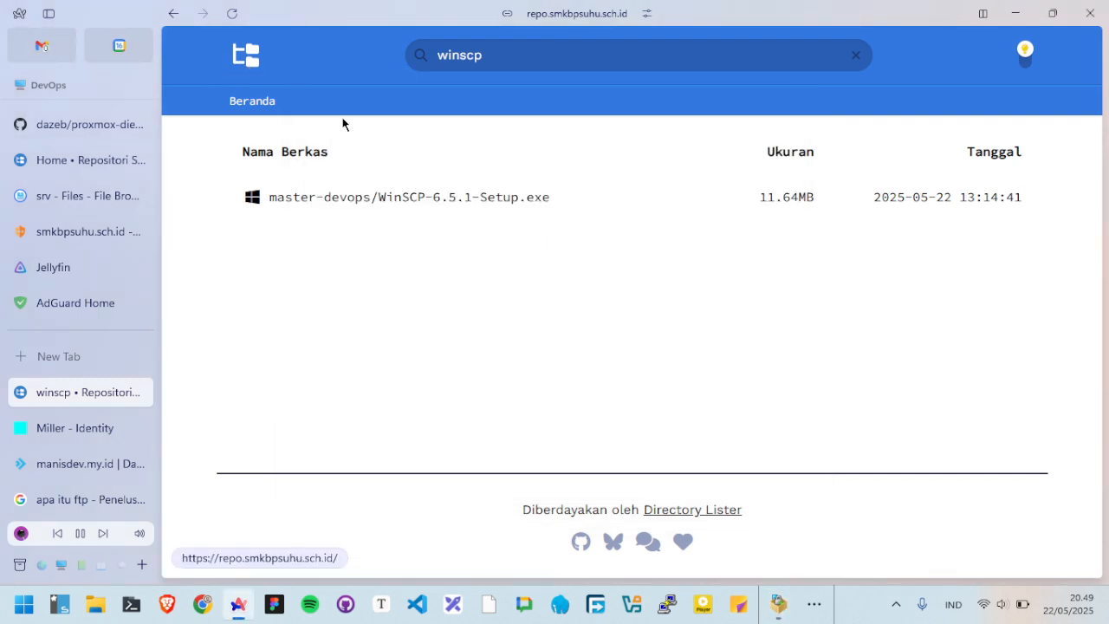
scroll(433, 260, "down", 1)
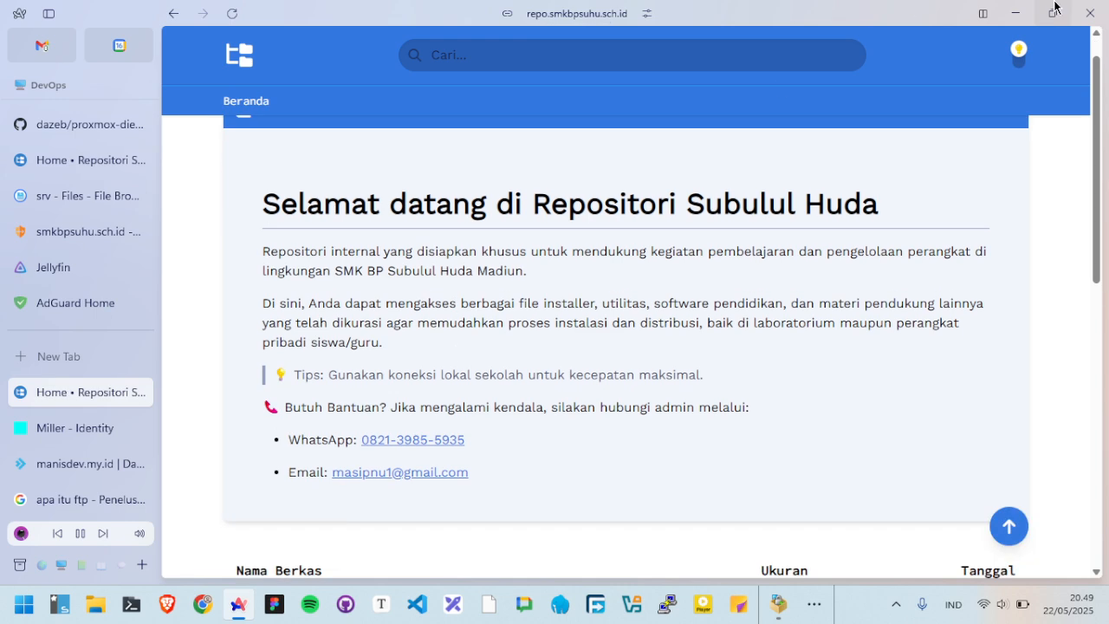
left_click(1015, 13)
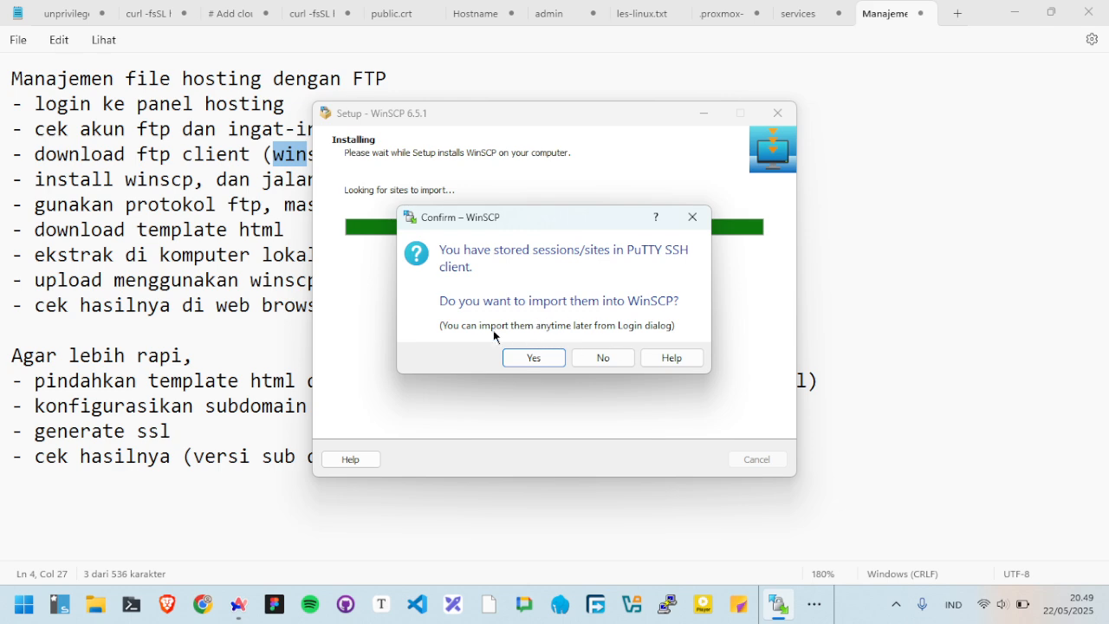
left_click(589, 355)
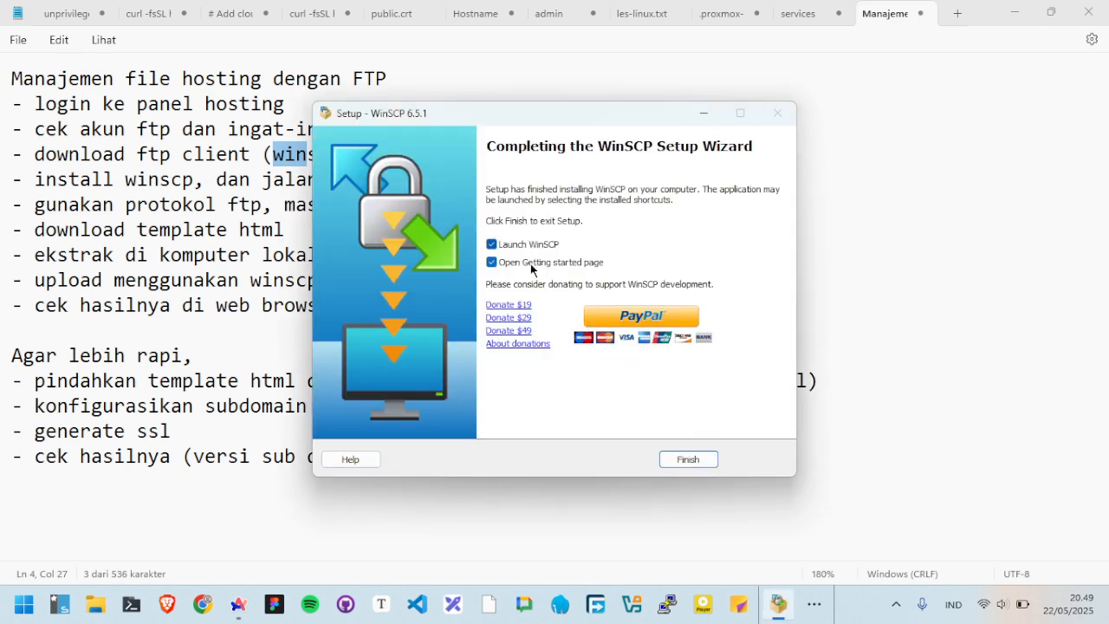
left_click(692, 460)
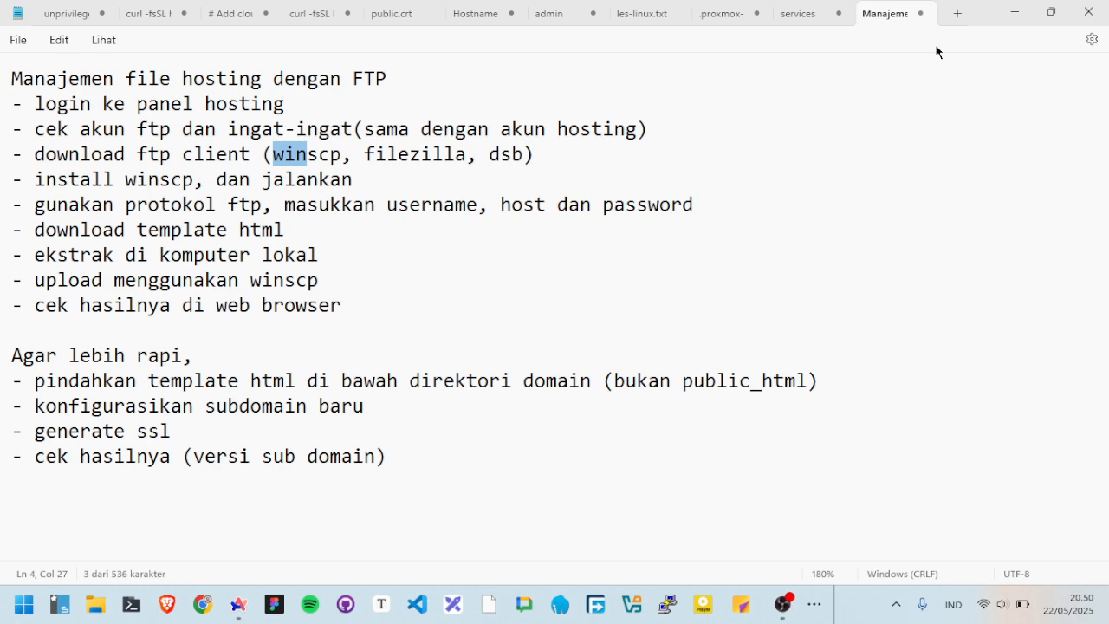
Bring WinSCP's login to the front and review the FTP-protocol step in the Notepad notes.
left_click(820, 609)
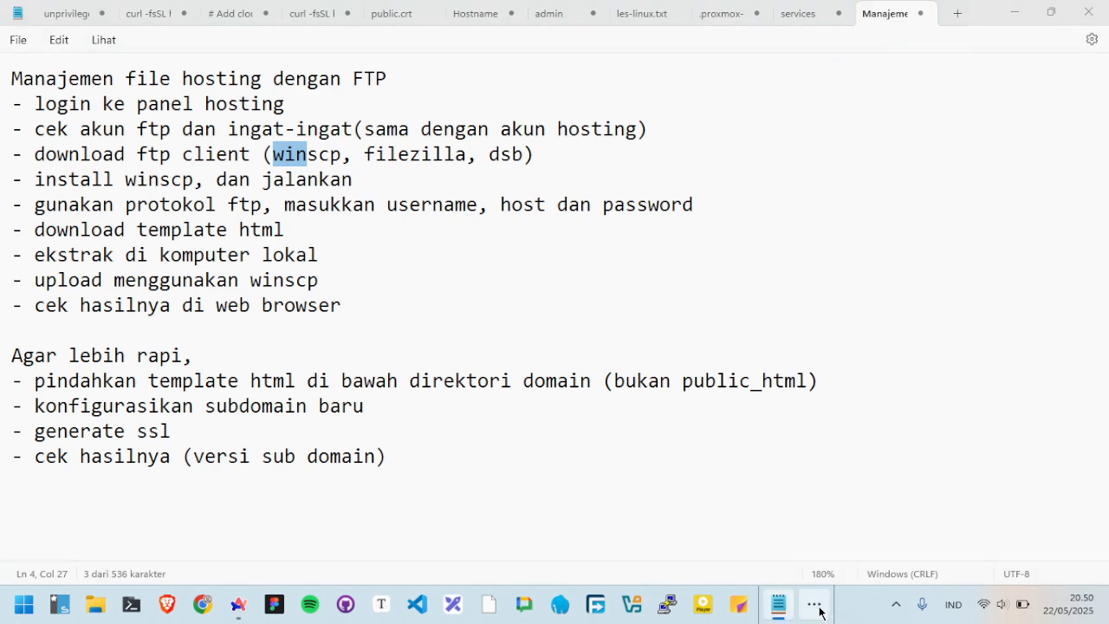
left_click(852, 556)
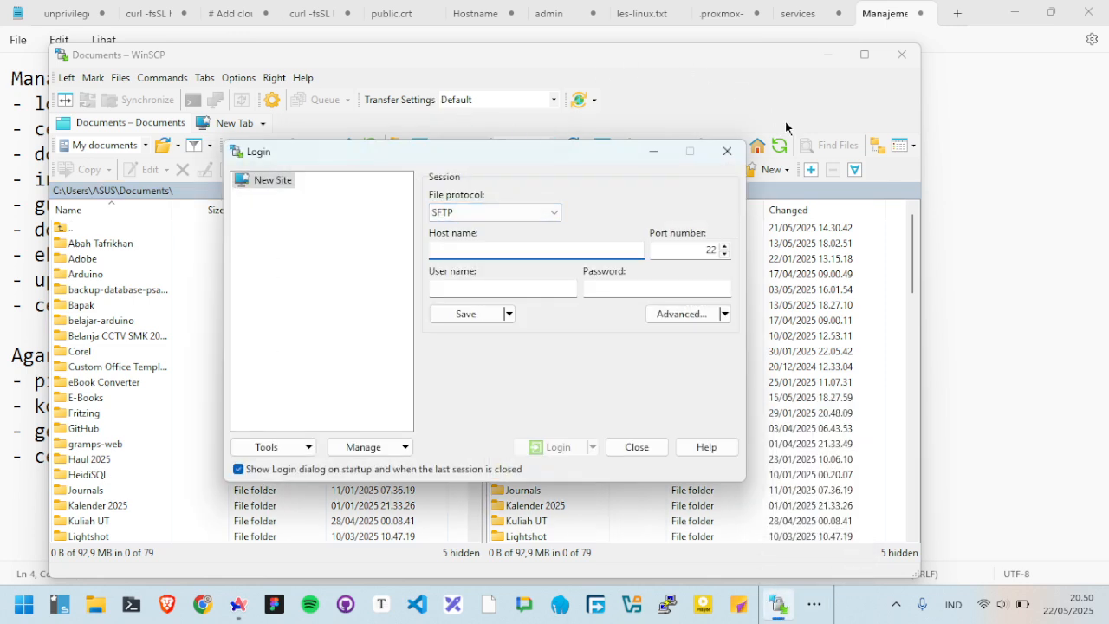
left_click(998, 168)
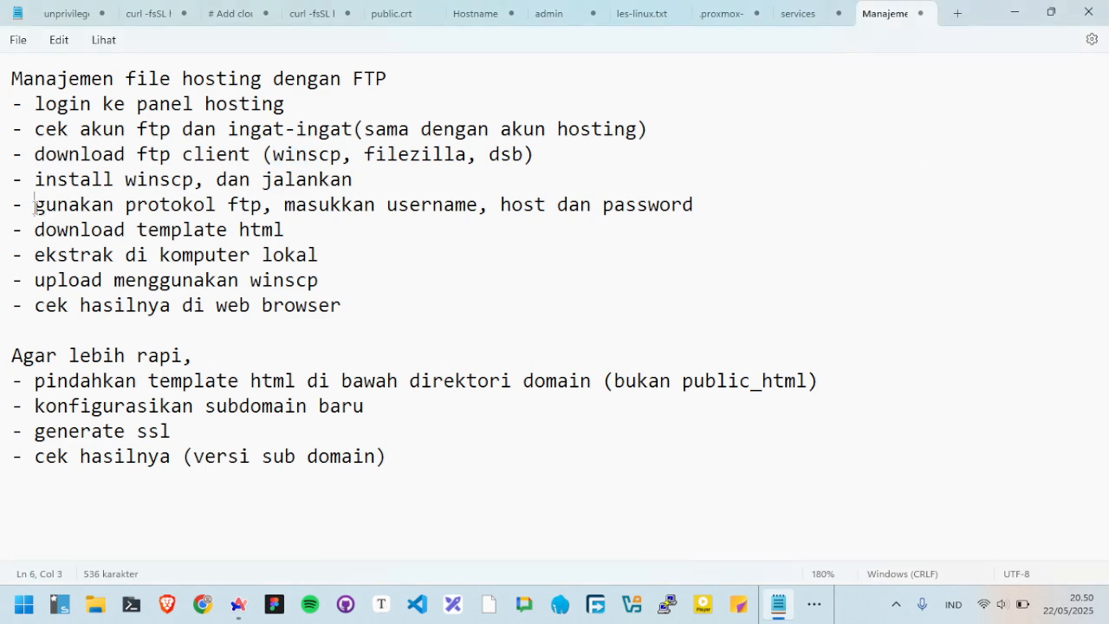
left_click_drag(35, 205, 371, 197)
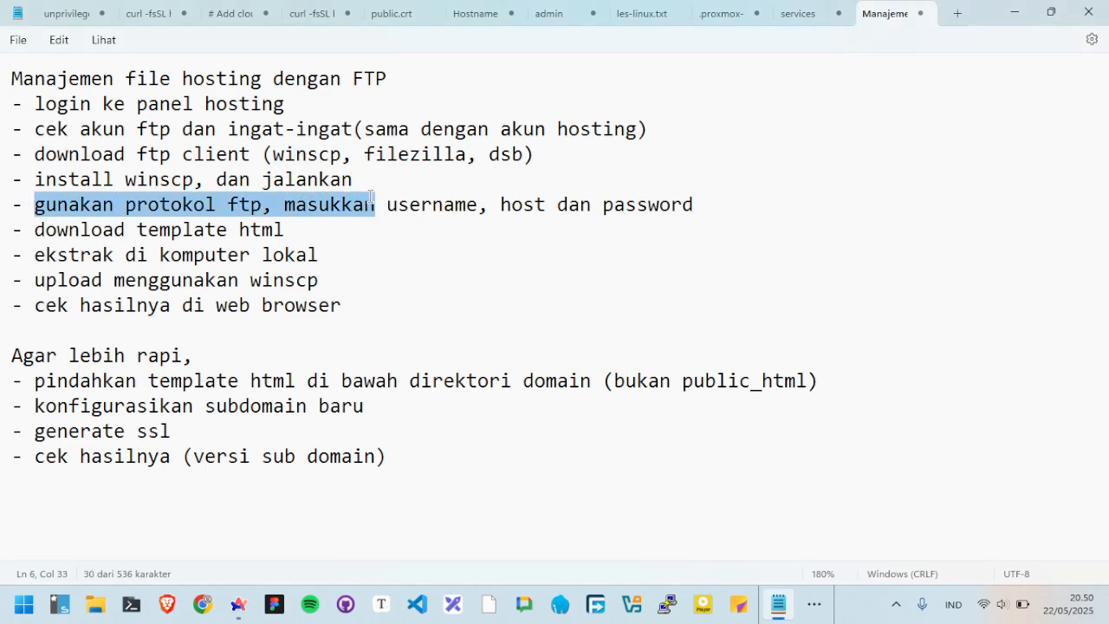
left_click(1014, 12)
Set the file protocol to FTP on port 21 and check the manisdev.my.id hosting panel tab.
left_click(524, 212)
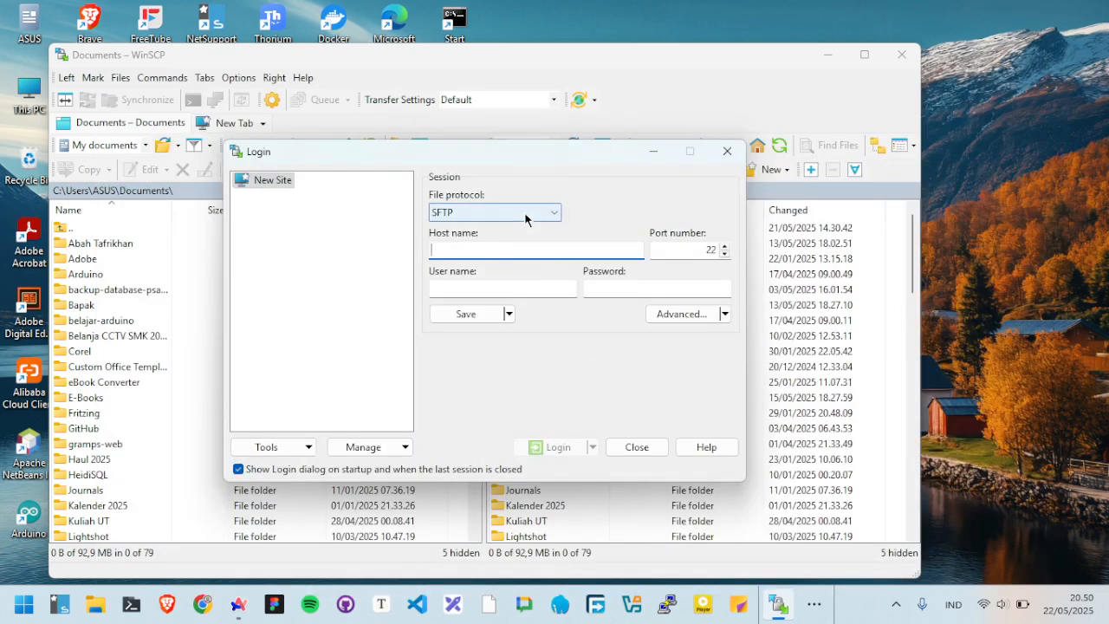
left_click(501, 253)
left_click(476, 253)
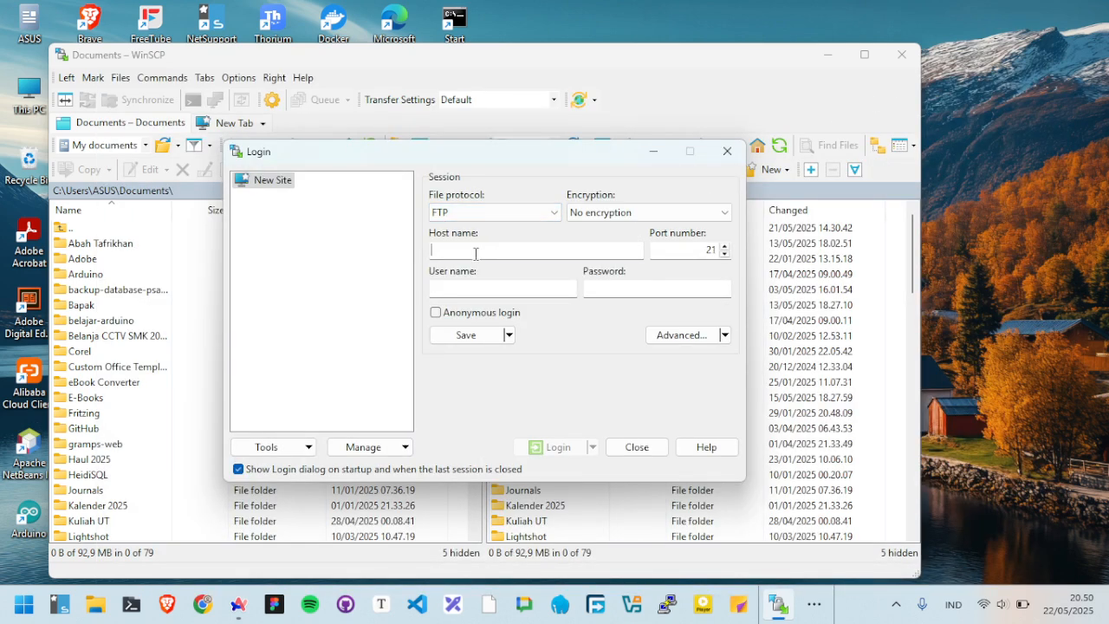
key("alt+Tab")
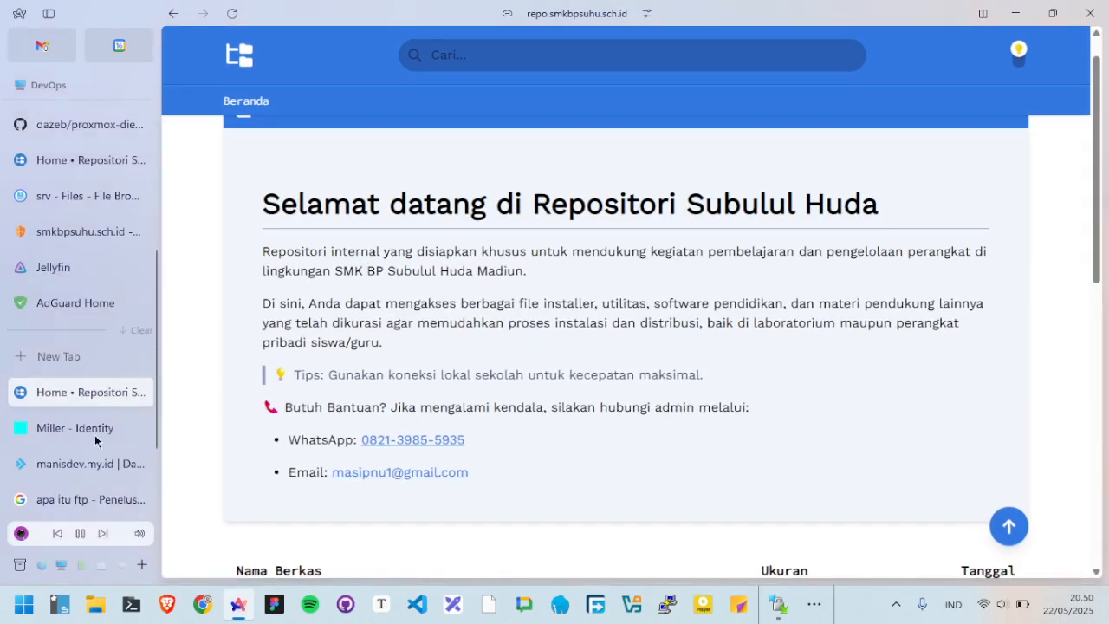
left_click(42, 462)
key("alt+Tab")
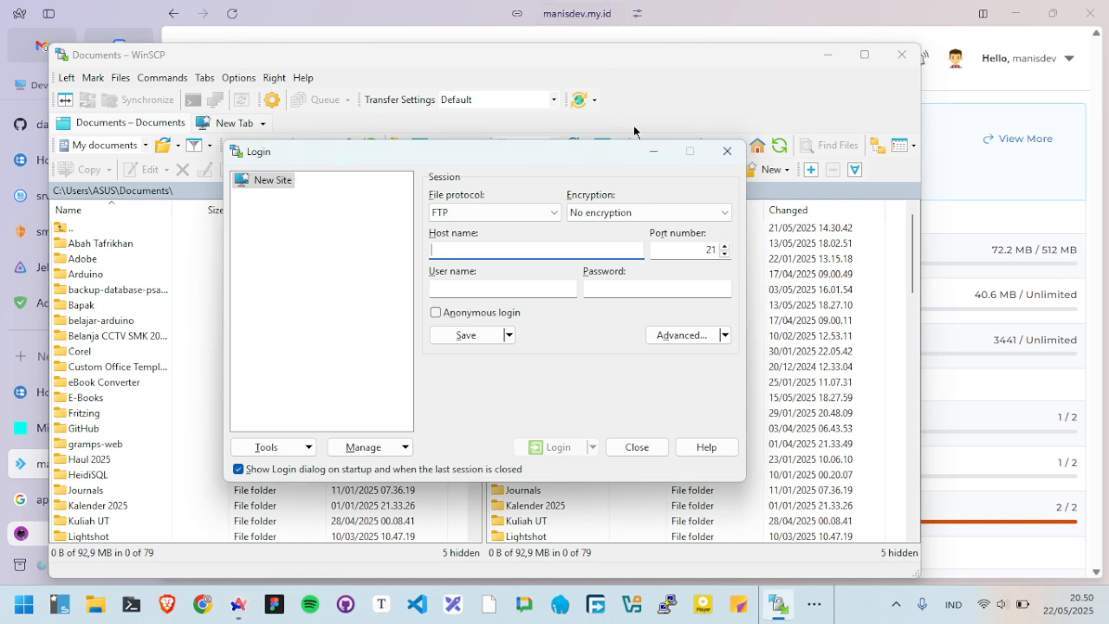
Log in over FTP to host manisdev.my.id with the hosting account's user name and password.
type("manisdev.my.id")
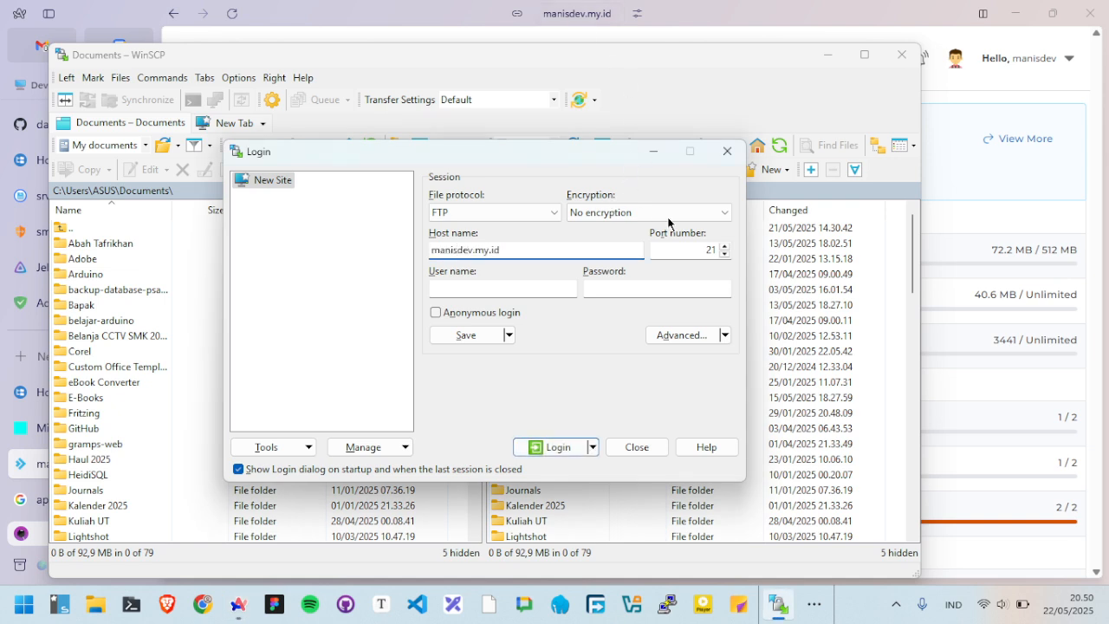
left_click(493, 286)
type("manisdev")
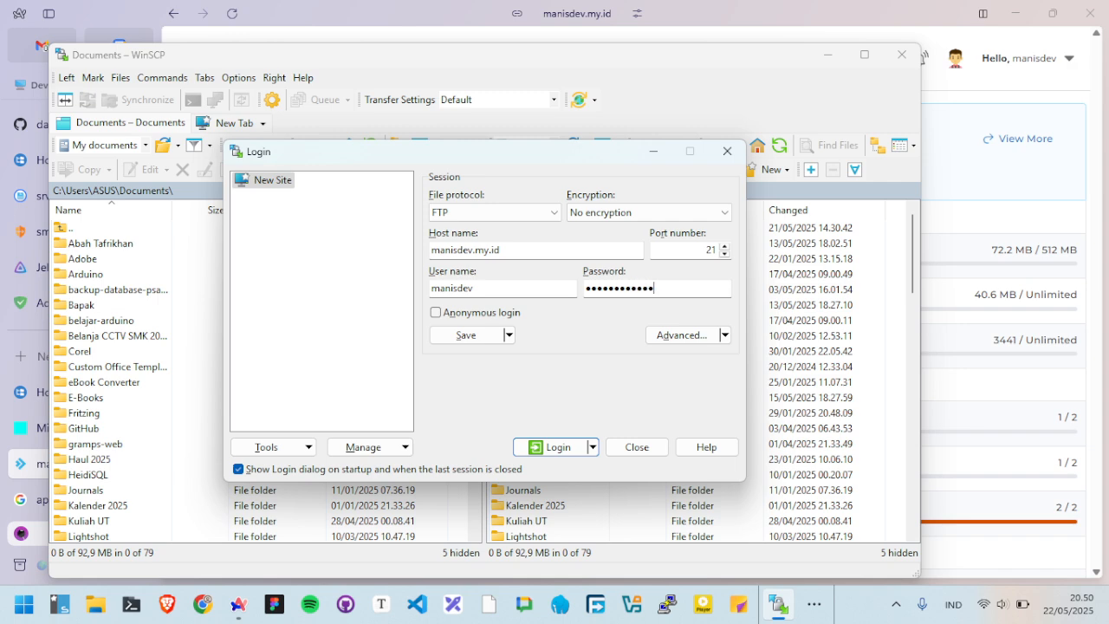
left_click(557, 447)
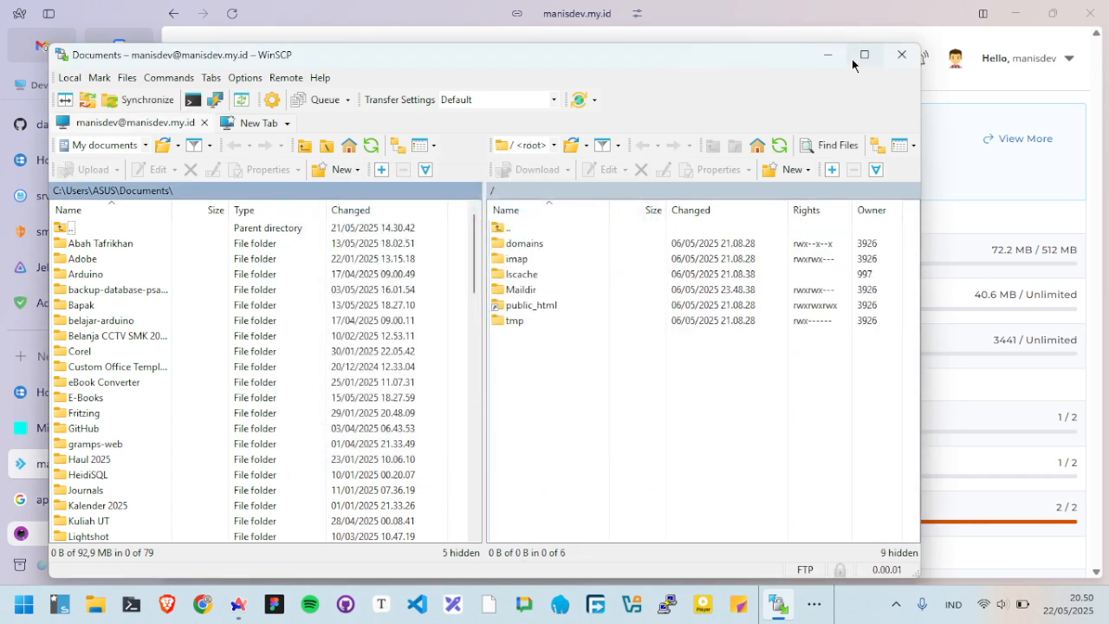
Maximize WinSCP, show the local ASUS user folder, and open the remote public_html folder.
left_click(854, 58)
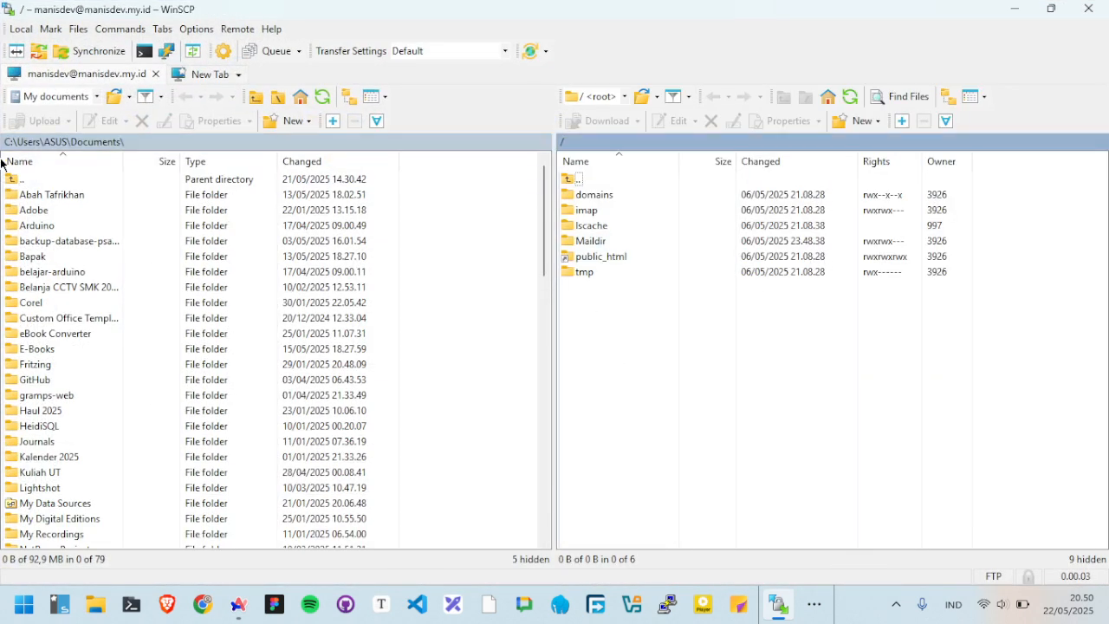
double_click(23, 178)
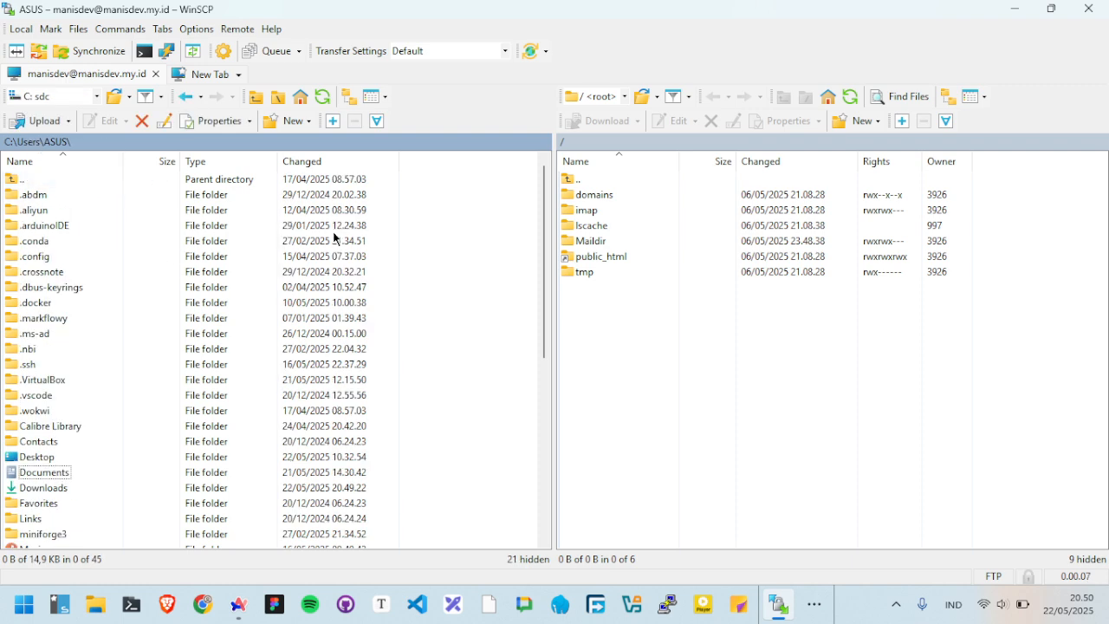
left_click(641, 324)
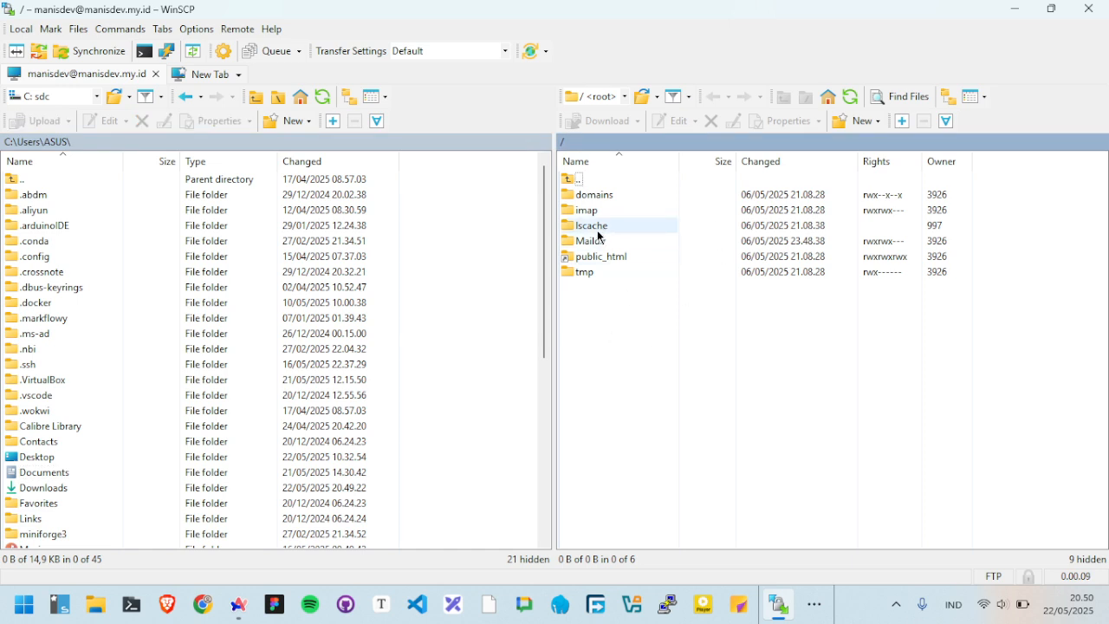
left_click_drag(646, 338, 598, 213)
left_click(618, 315)
double_click(623, 257)
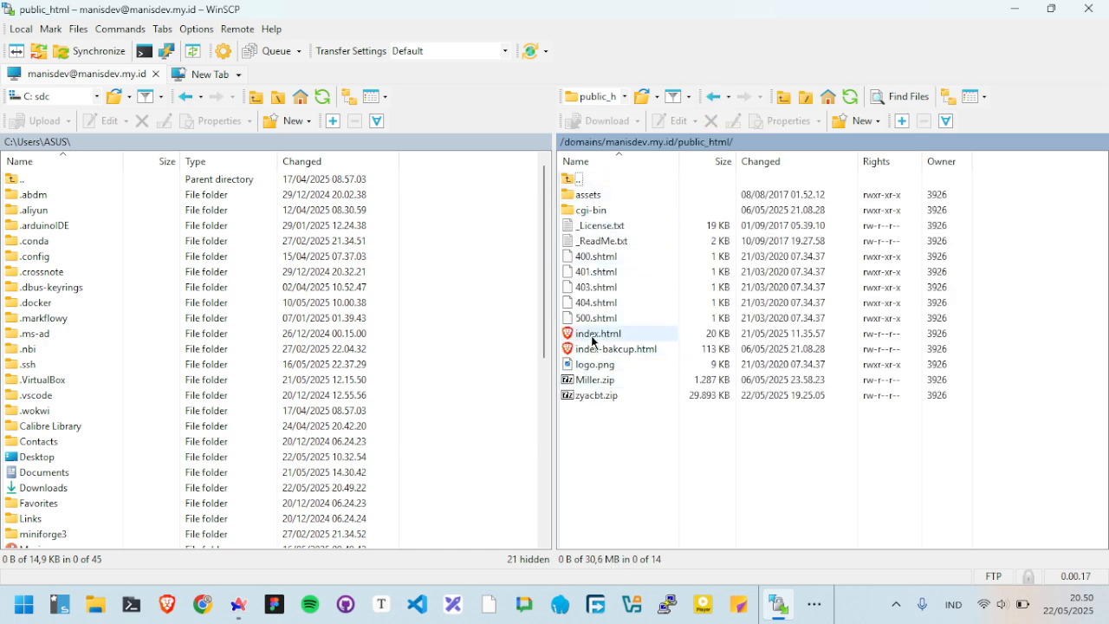
key("alt+Tab")
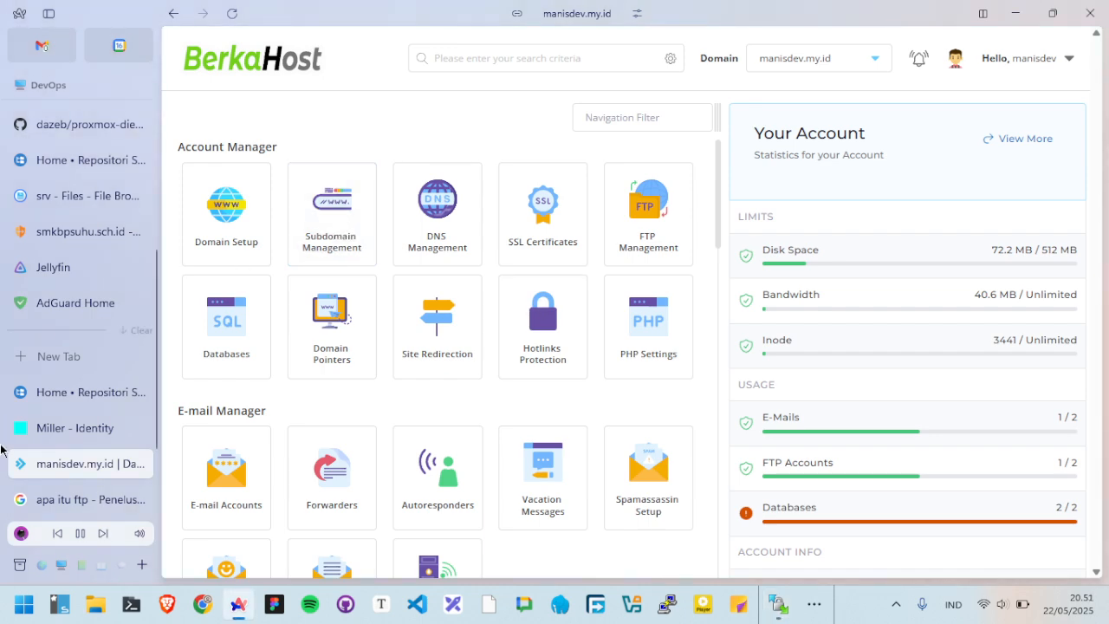
Highlight the name in the live site's heading, then select index.html in WinSCP's remote panel.
left_click(44, 430)
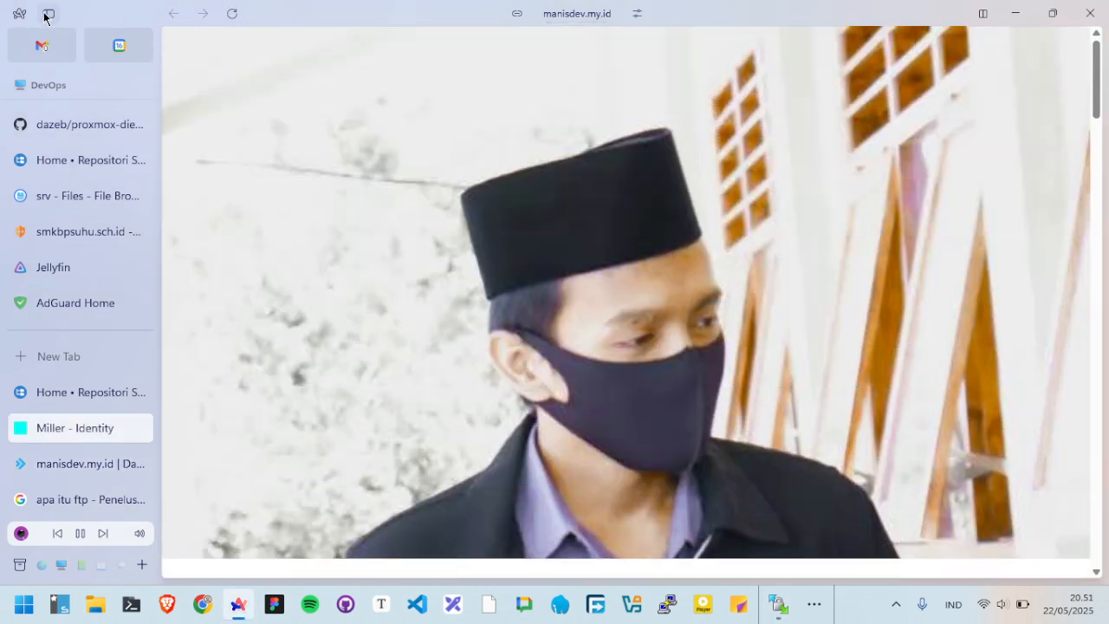
left_click(48, 14)
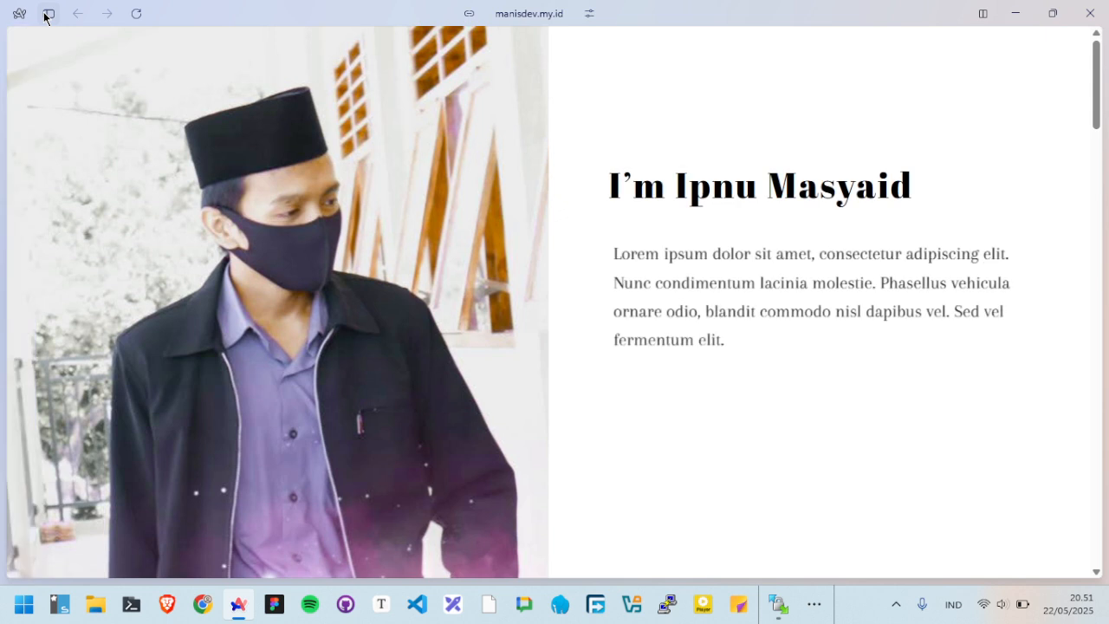
left_click_drag(610, 190, 784, 197)
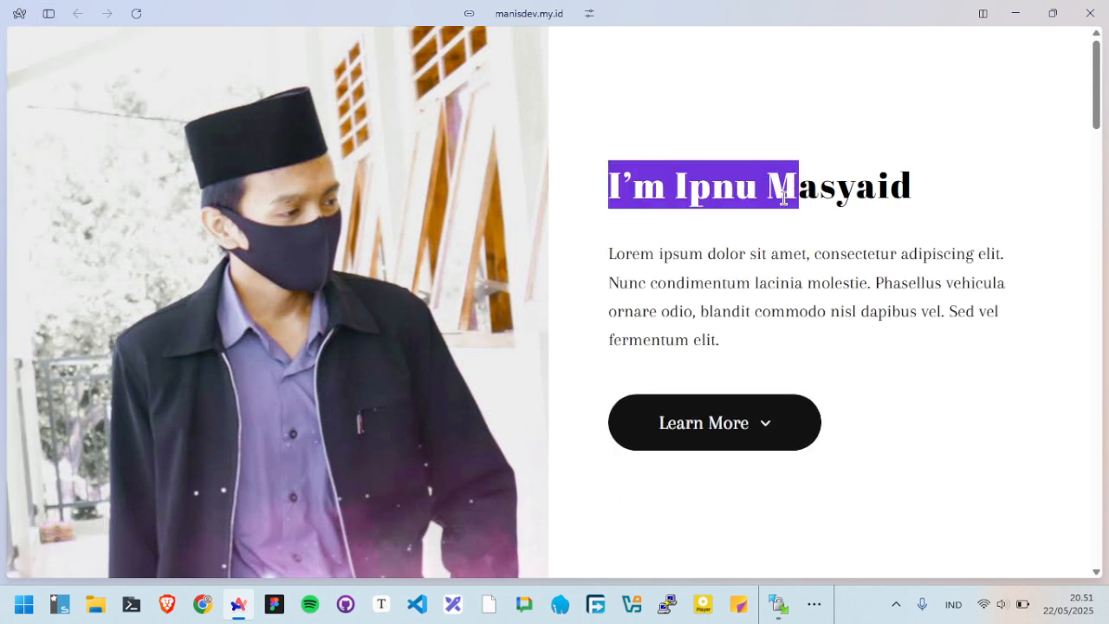
key("alt+Tab")
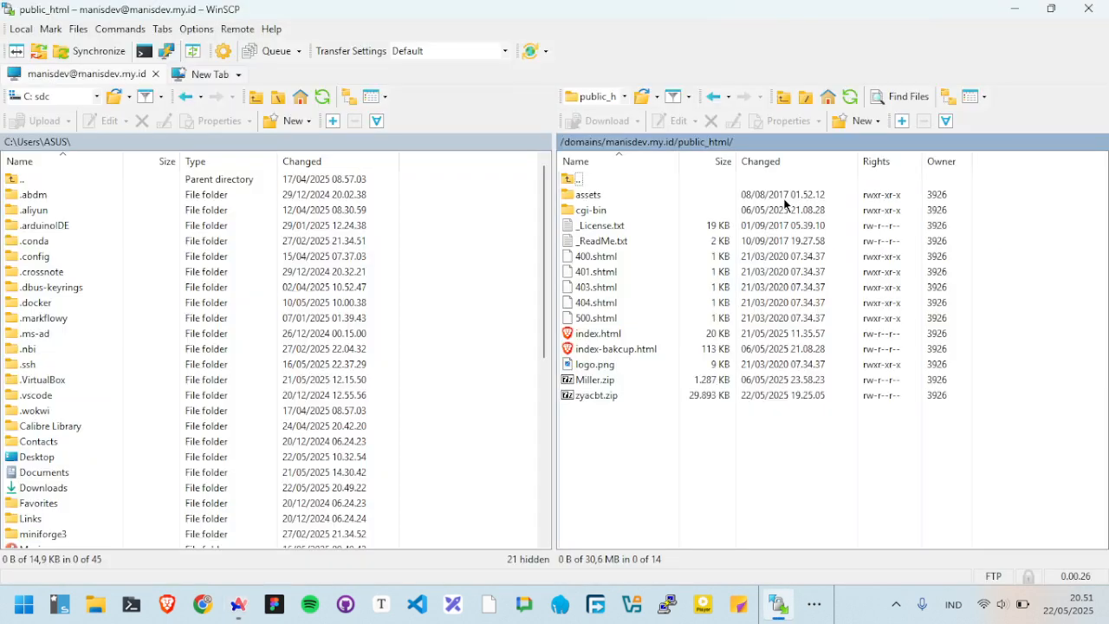
left_click(587, 335)
Remove the surname from index.html's h1 heading in WinSCP's editor and save it to the server.
right_click(586, 335)
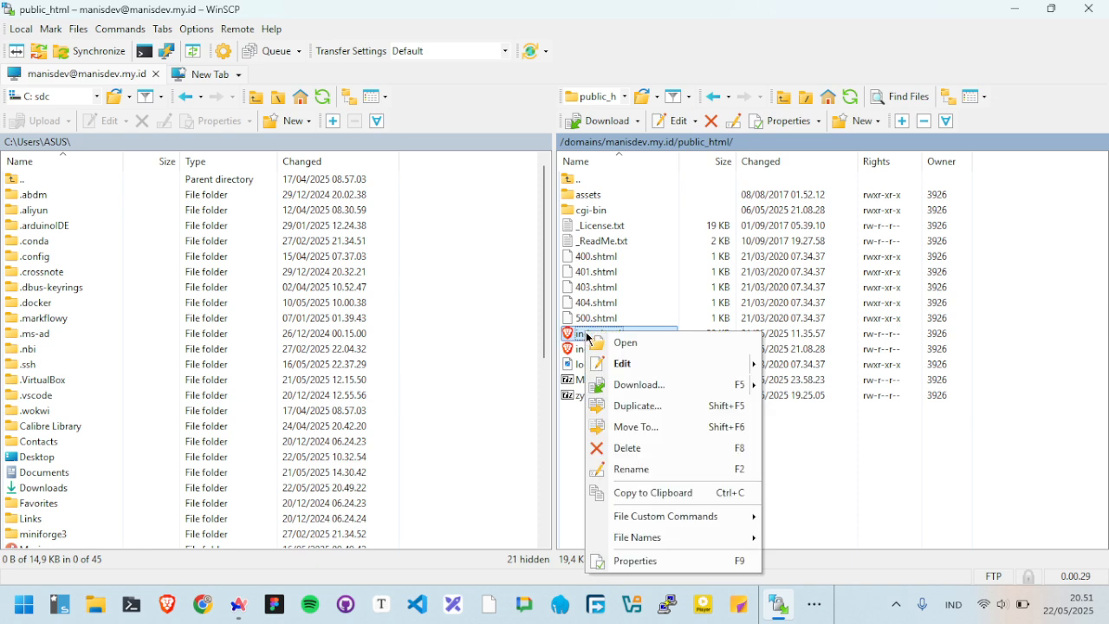
left_click(622, 361)
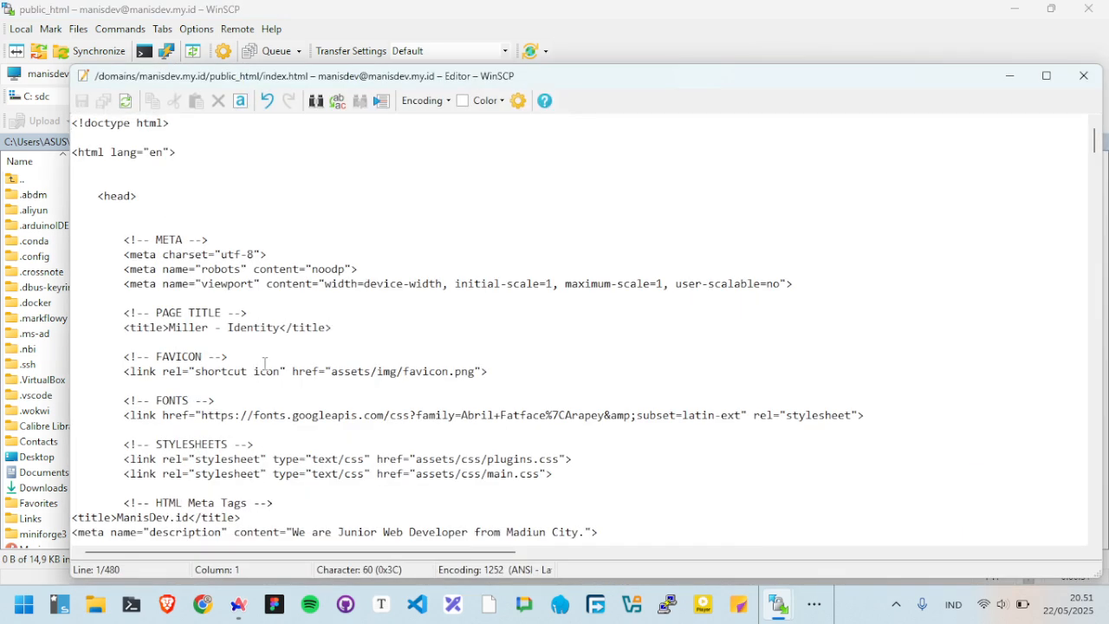
scroll(264, 362, "down", 15)
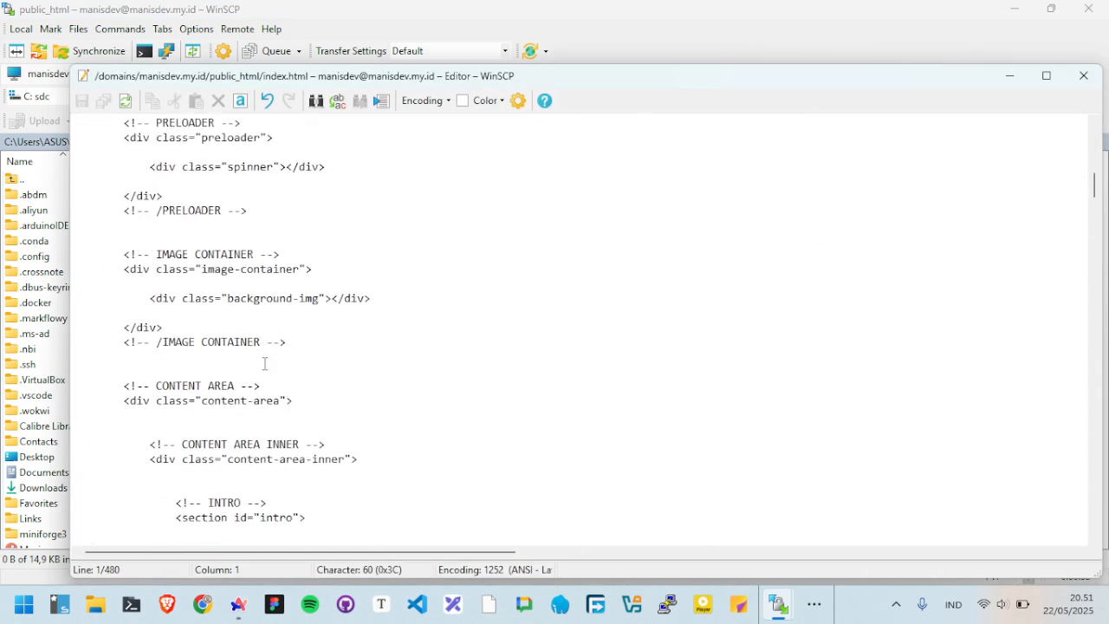
scroll(265, 362, "down", 6)
right_click(265, 367)
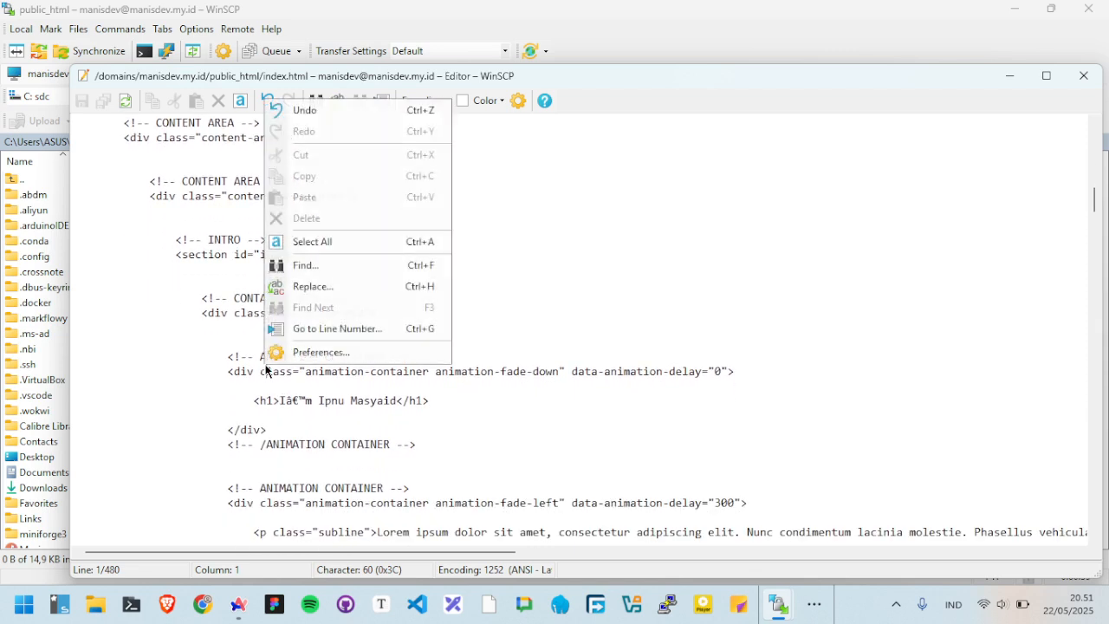
left_click(312, 388)
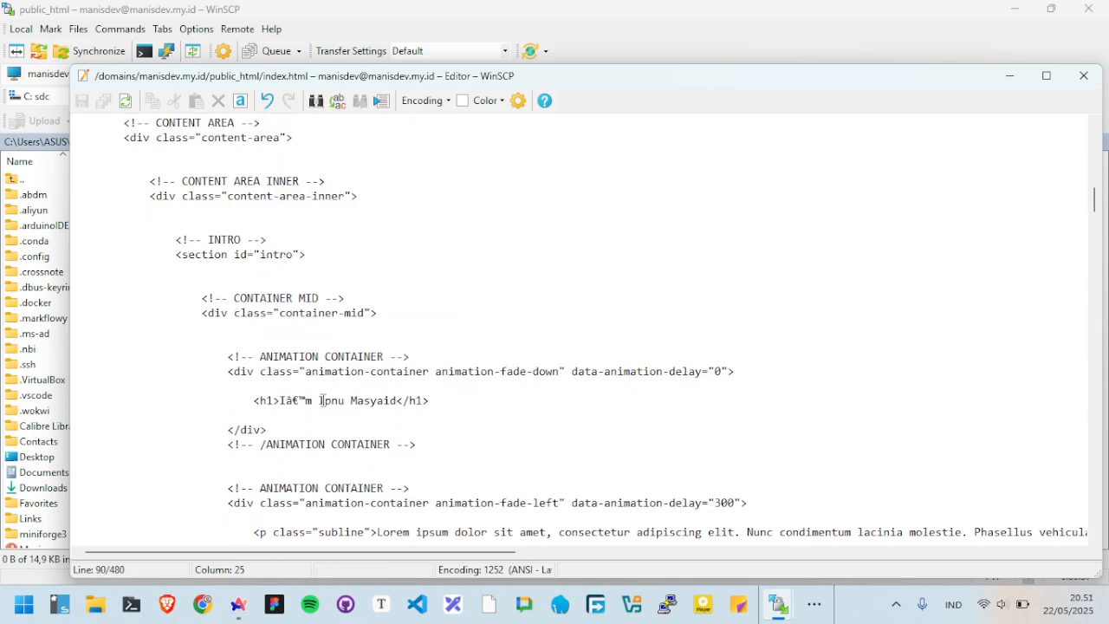
left_click_drag(350, 403, 406, 402)
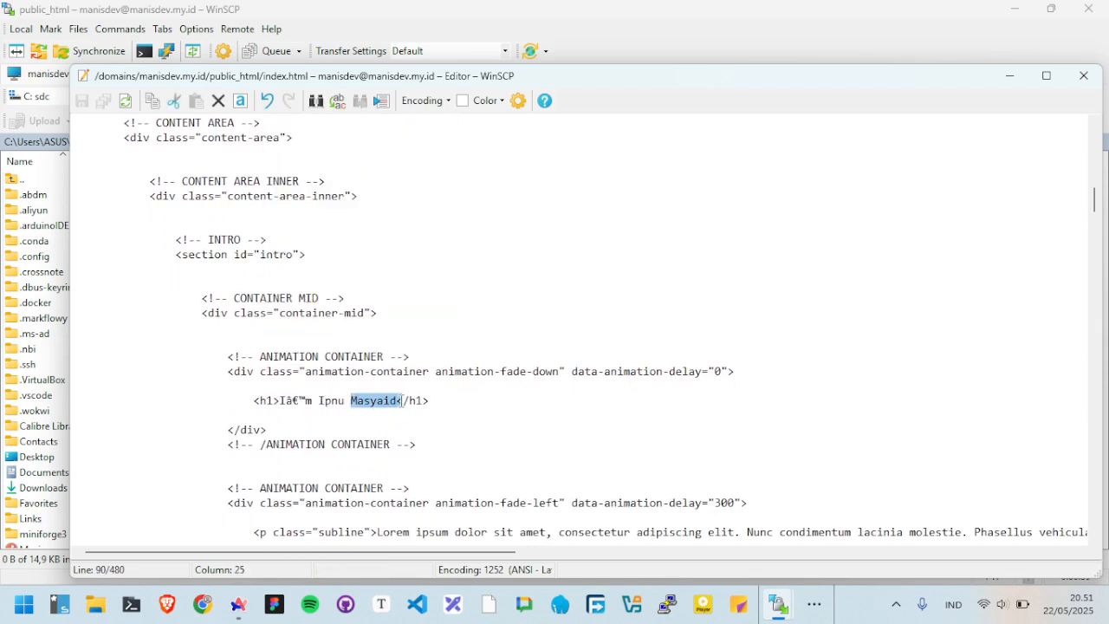
key("BackSpace")
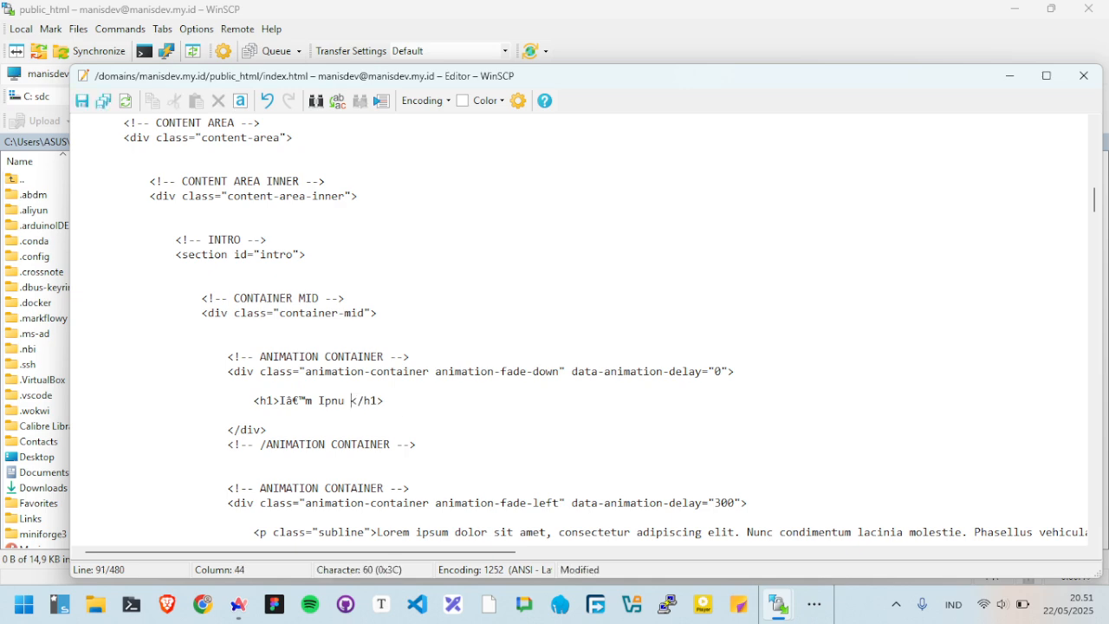
key("Left")
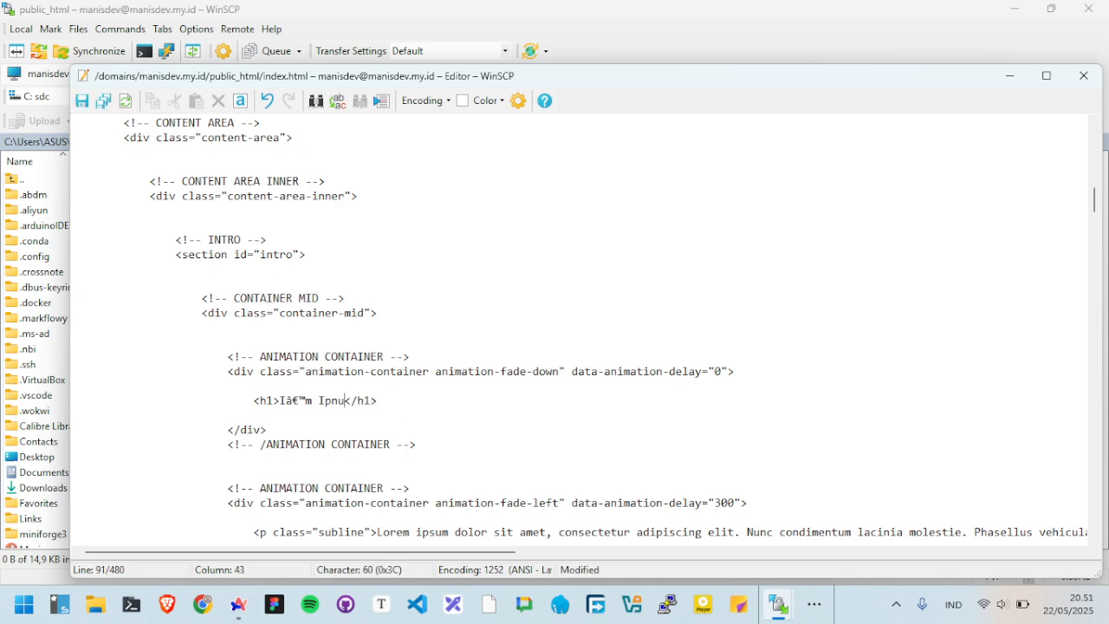
left_click(77, 100)
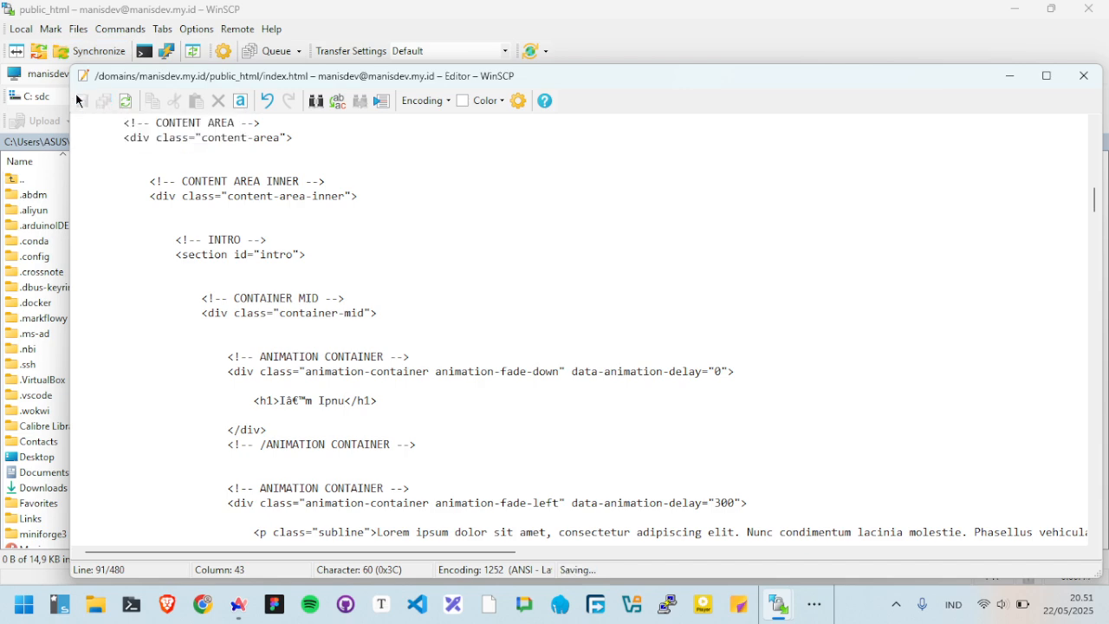
left_click(1083, 76)
key("alt+Tab")
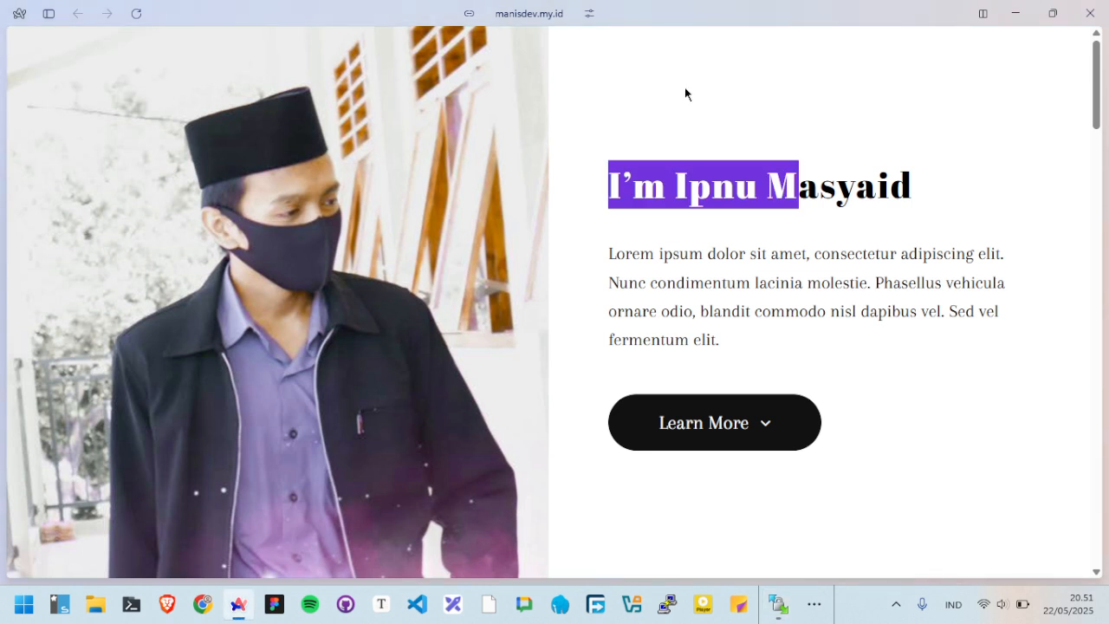
Reload the live site and confirm the heading no longer shows the surname.
key("ctrl+r")
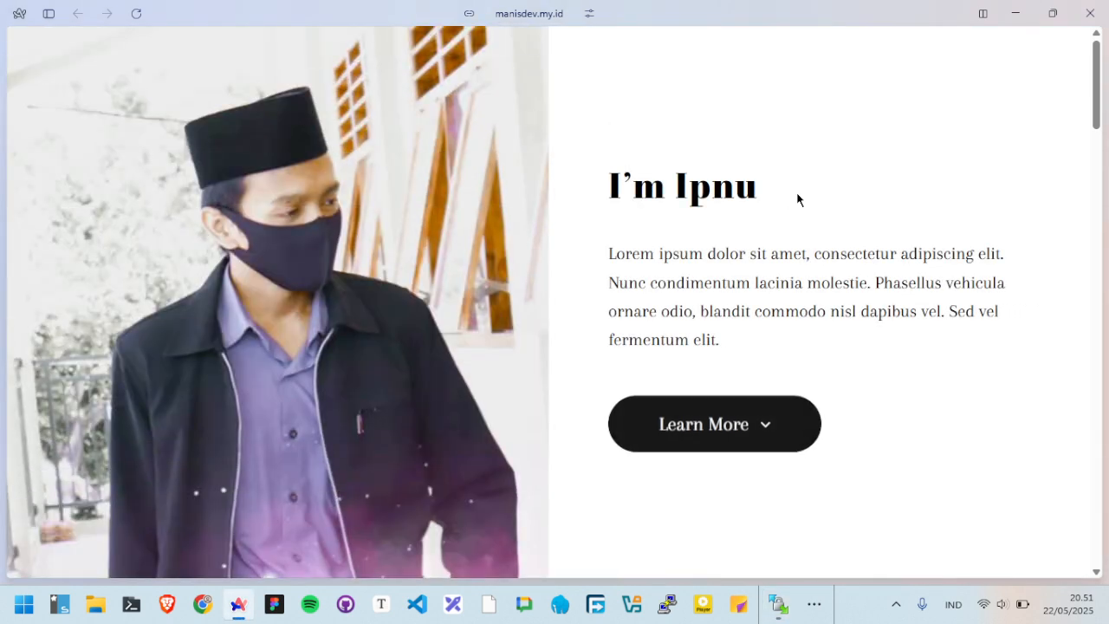
left_click_drag(797, 196, 635, 188)
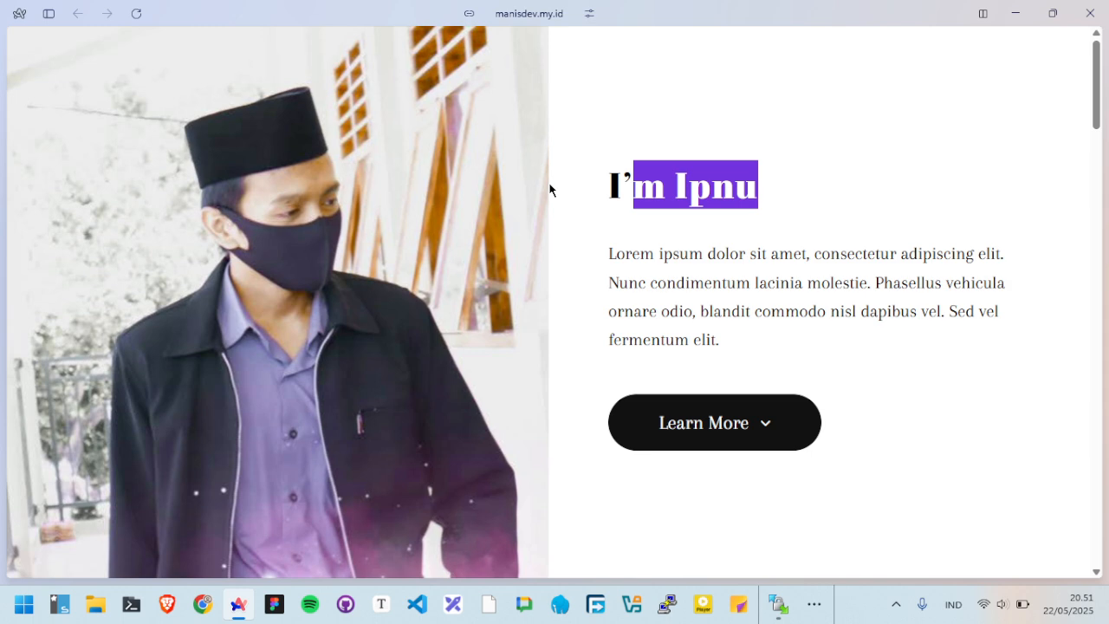
left_click(48, 15)
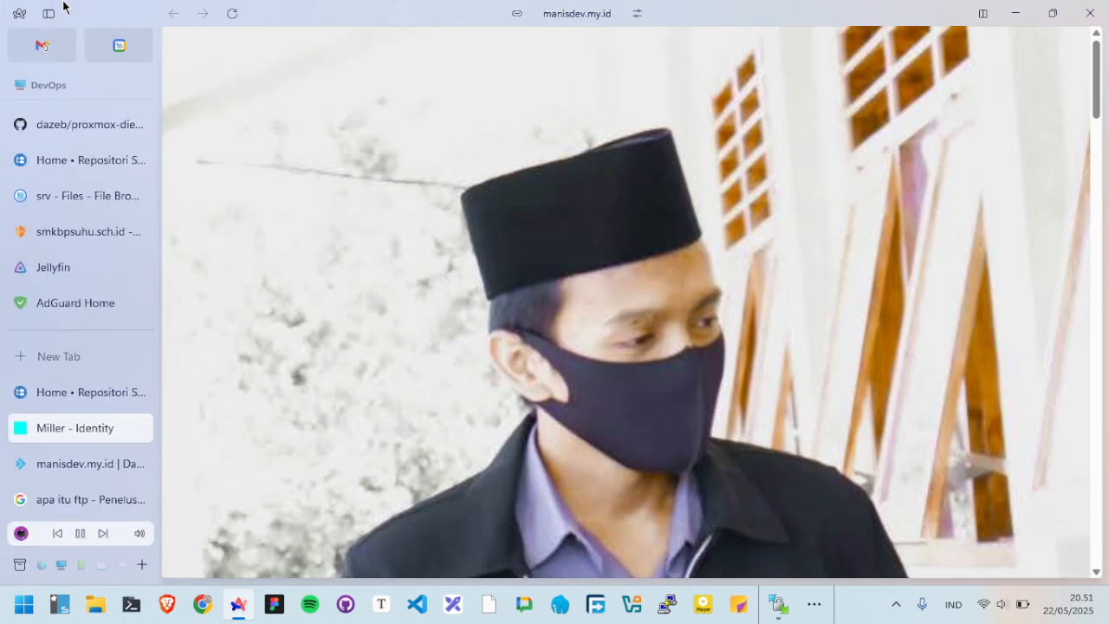
left_click(49, 15)
Highlight the 'download template html' step in the Notepad notes.
key("alt+Tab")
key("Tab")
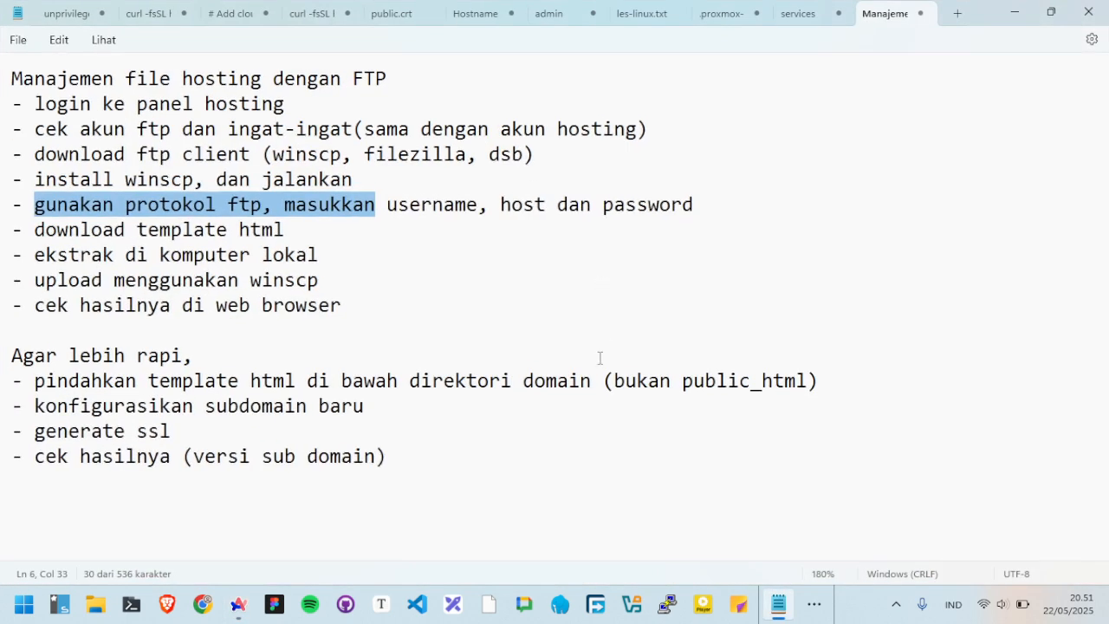
left_click(575, 357)
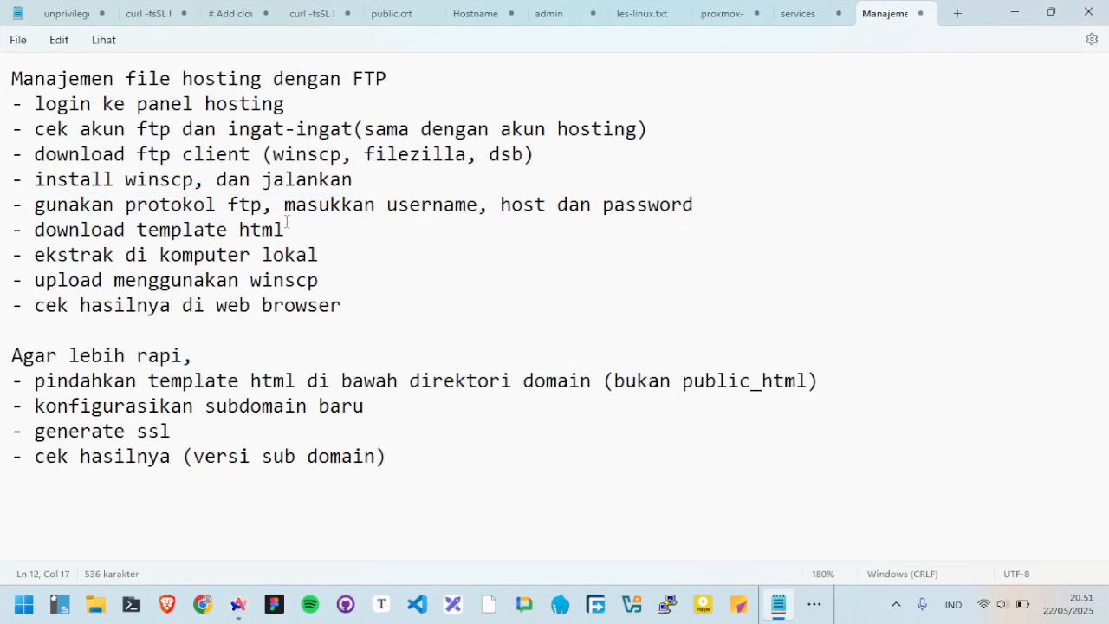
left_click_drag(290, 222, 33, 231)
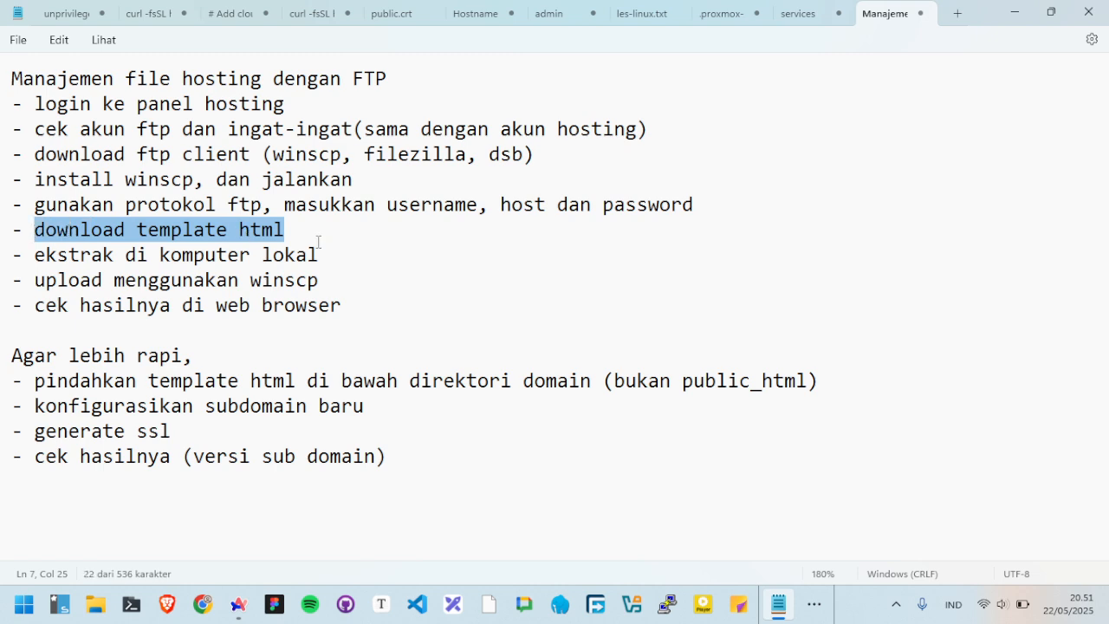
key("alt+Tab")
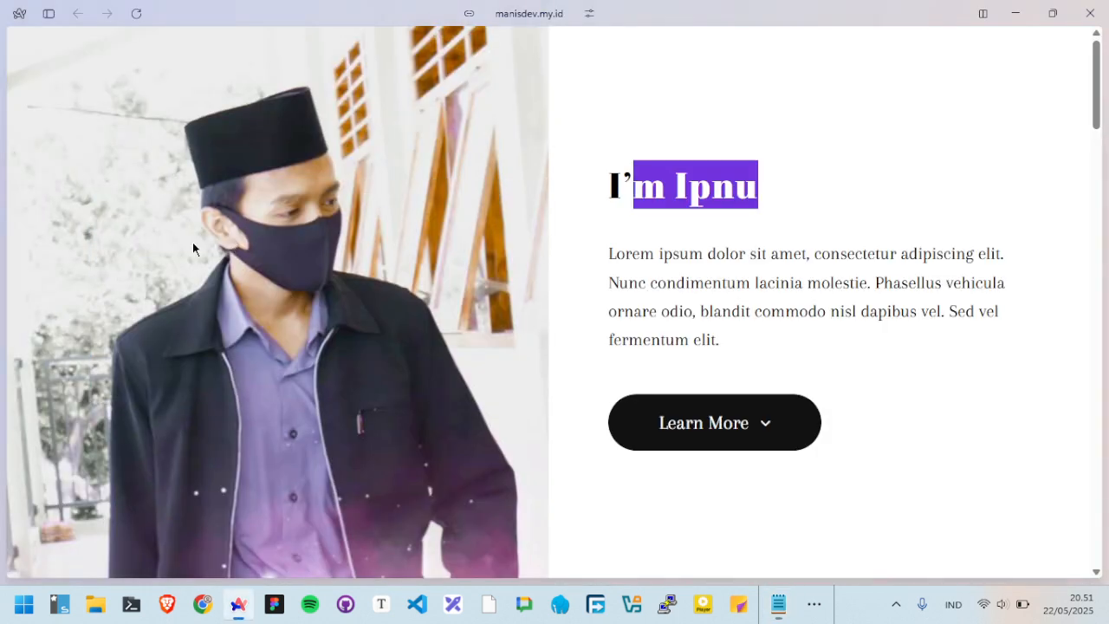
Jump to the already open html5up.net tab through the address bar.
mouse_move(53, 467)
scroll(68, 481, "down", 3)
key("ctrl+t")
type("h")
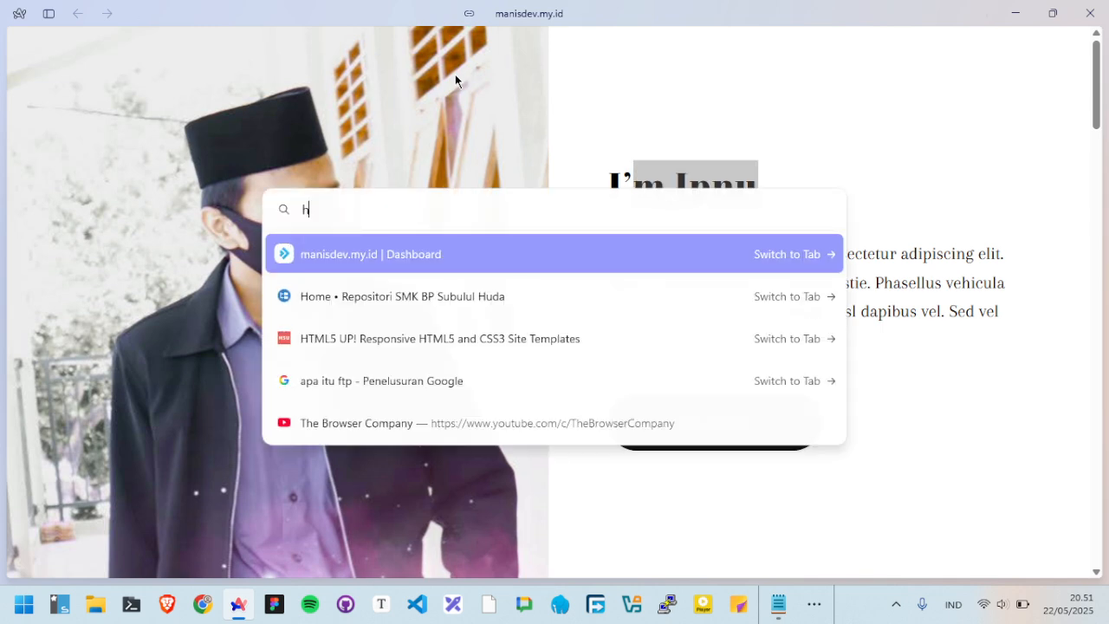
type("tml")
key("Return")
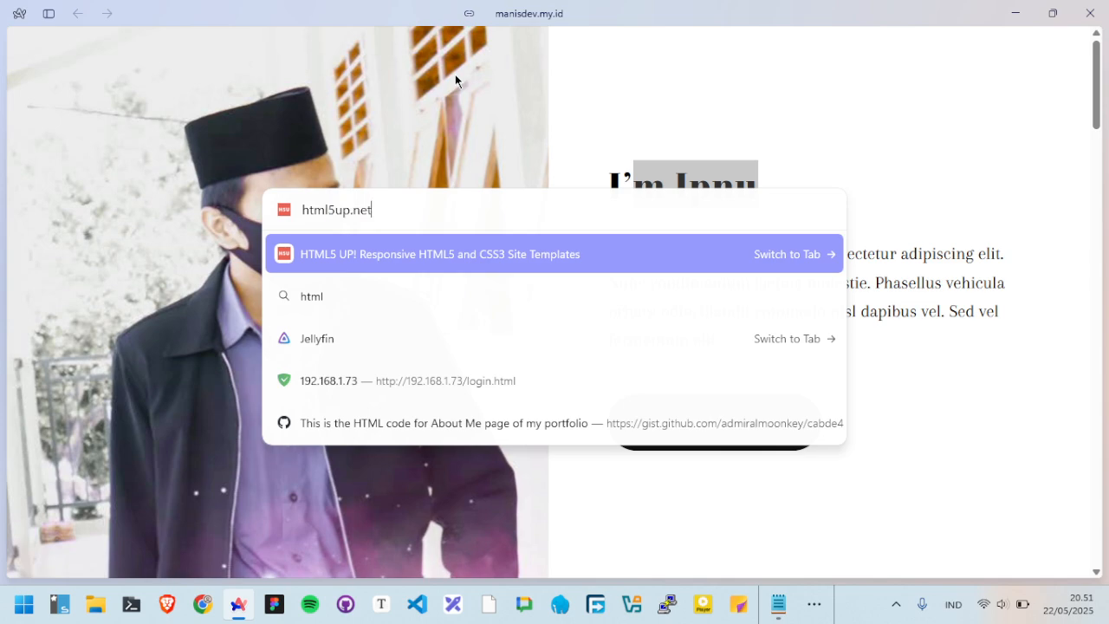
Scroll down to the Astral template and open its live demo.
scroll(598, 240, "down", 15)
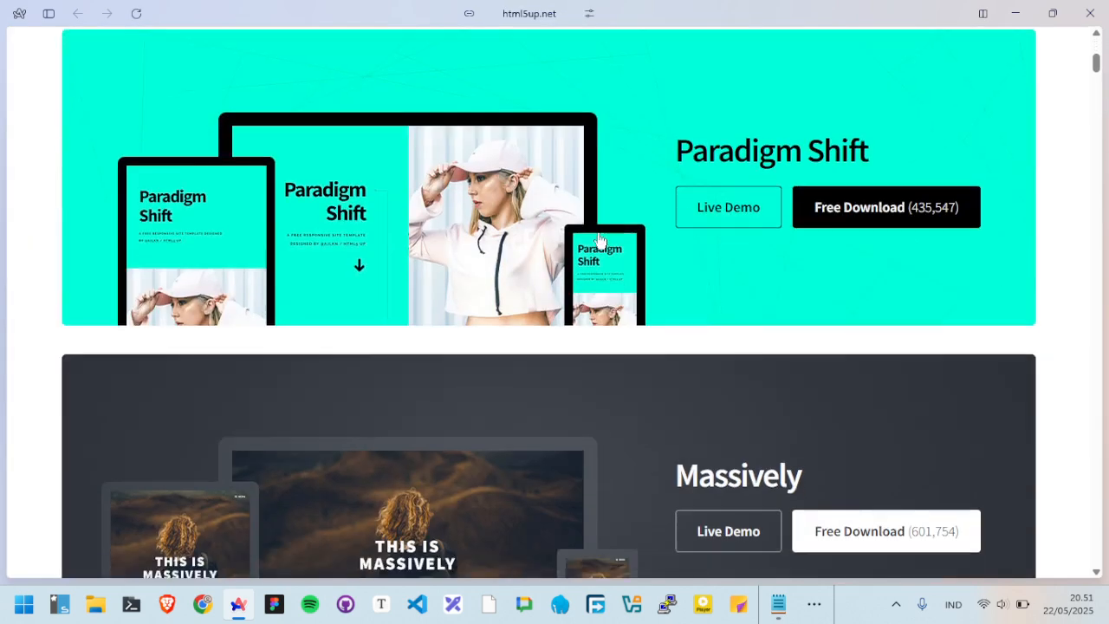
scroll(597, 240, "down", 20)
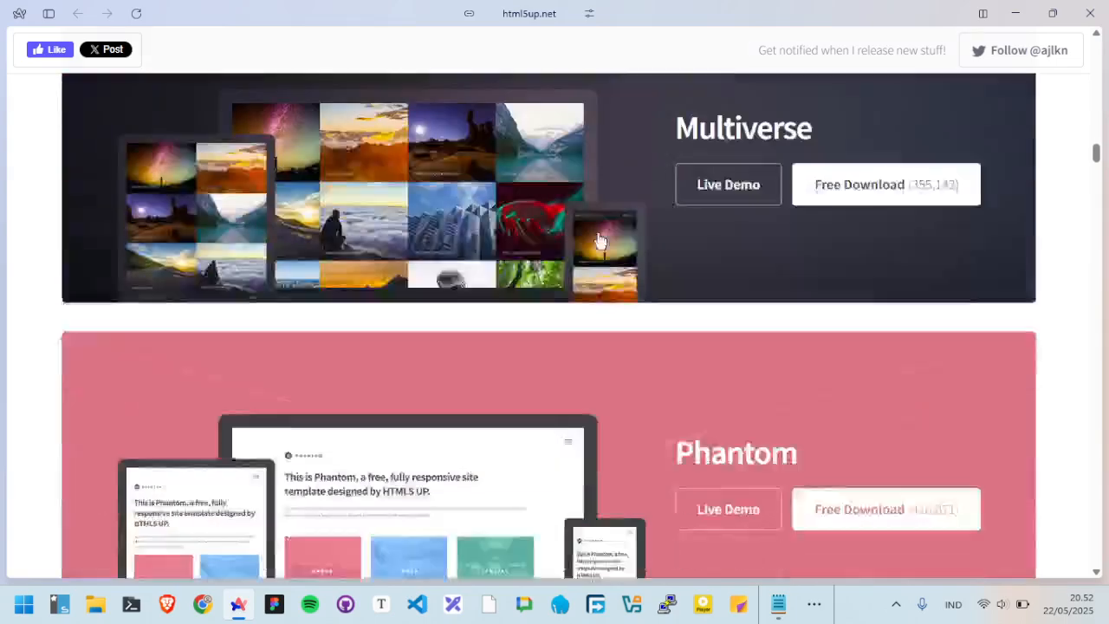
scroll(598, 240, "down", 10)
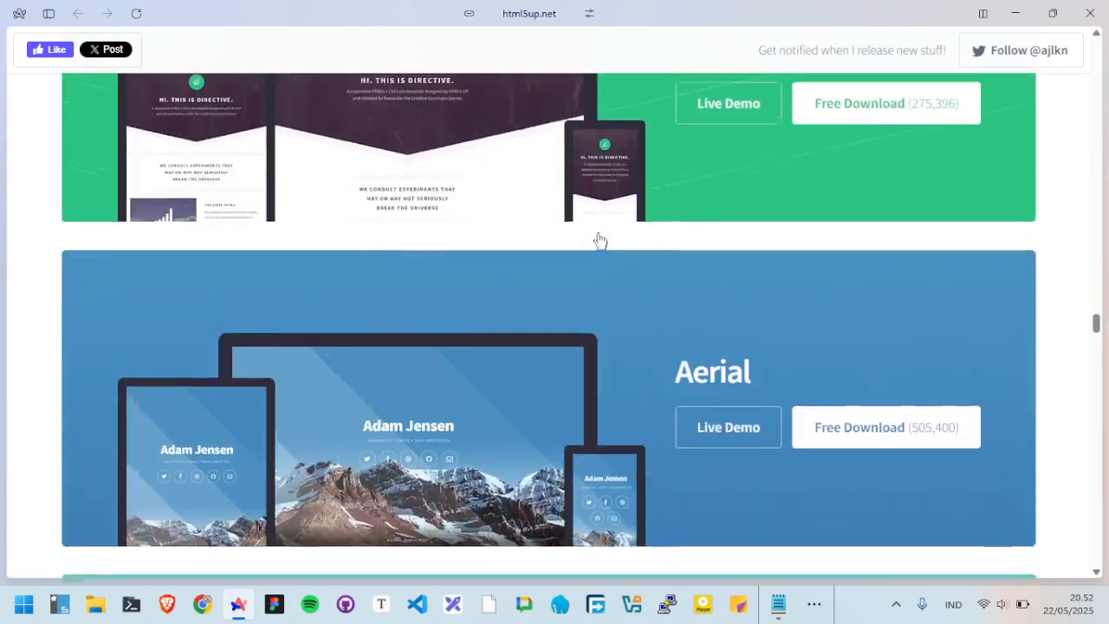
scroll(601, 241, "up", 4)
scroll(600, 241, "up", 5)
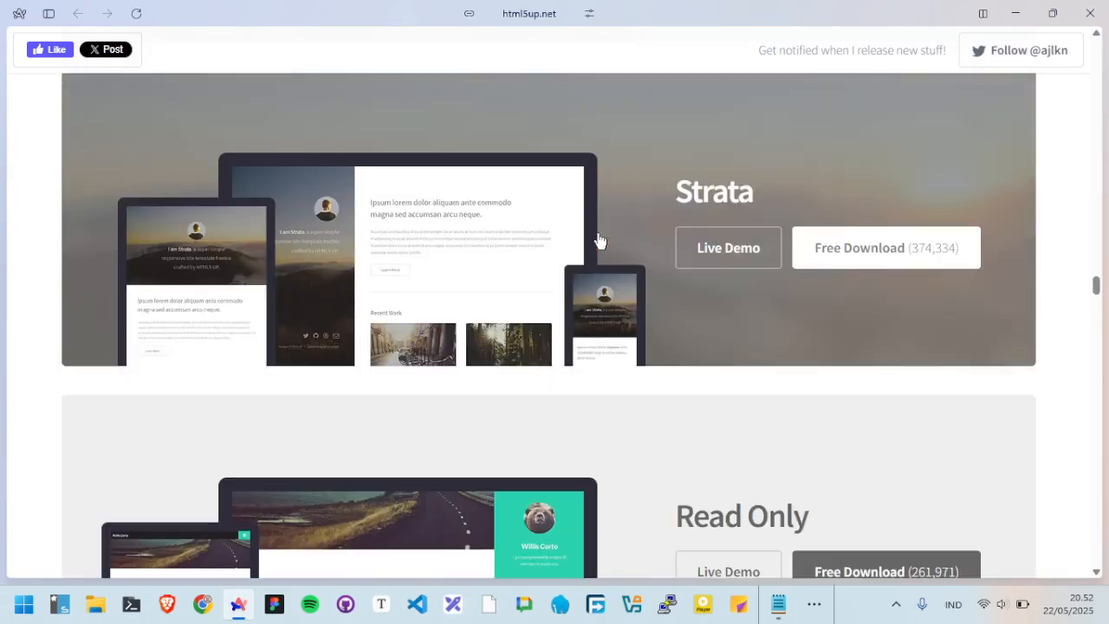
scroll(599, 241, "down", 15)
scroll(600, 241, "down", 20)
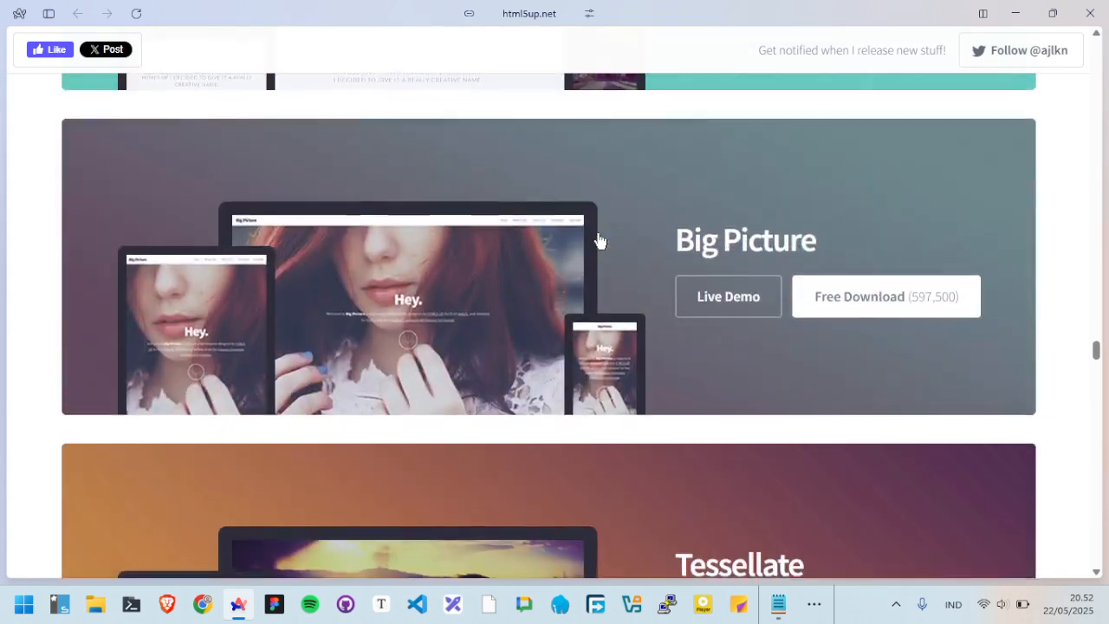
scroll(600, 241, "down", 15)
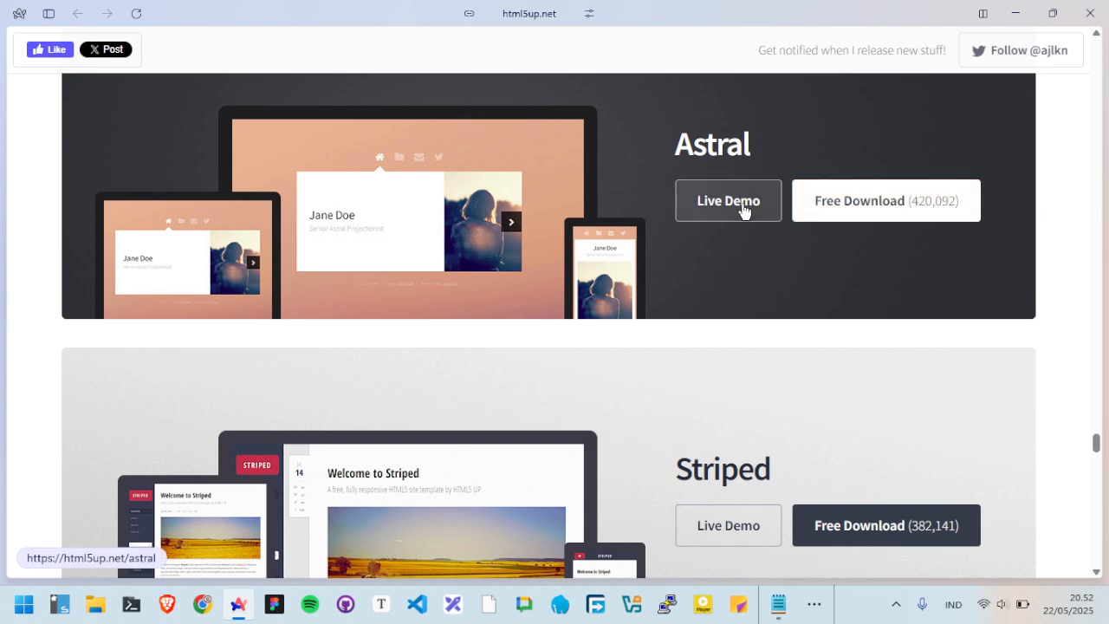
left_click(544, 172)
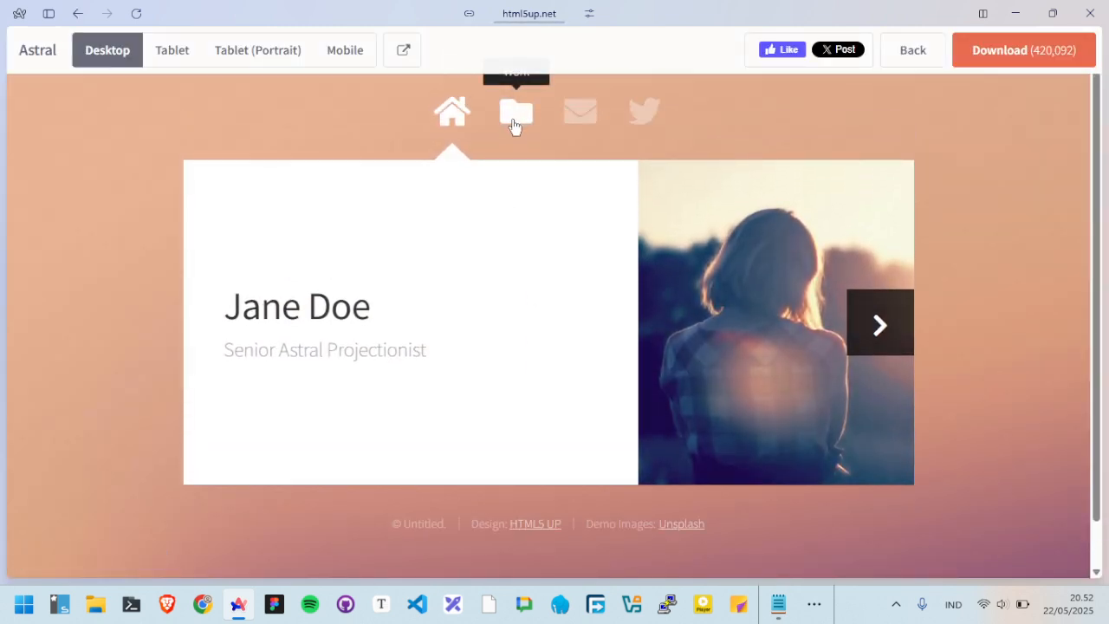
Try the Astral demo's Work, Contact and home panels, then step back twice.
left_click(515, 126)
left_click(576, 116)
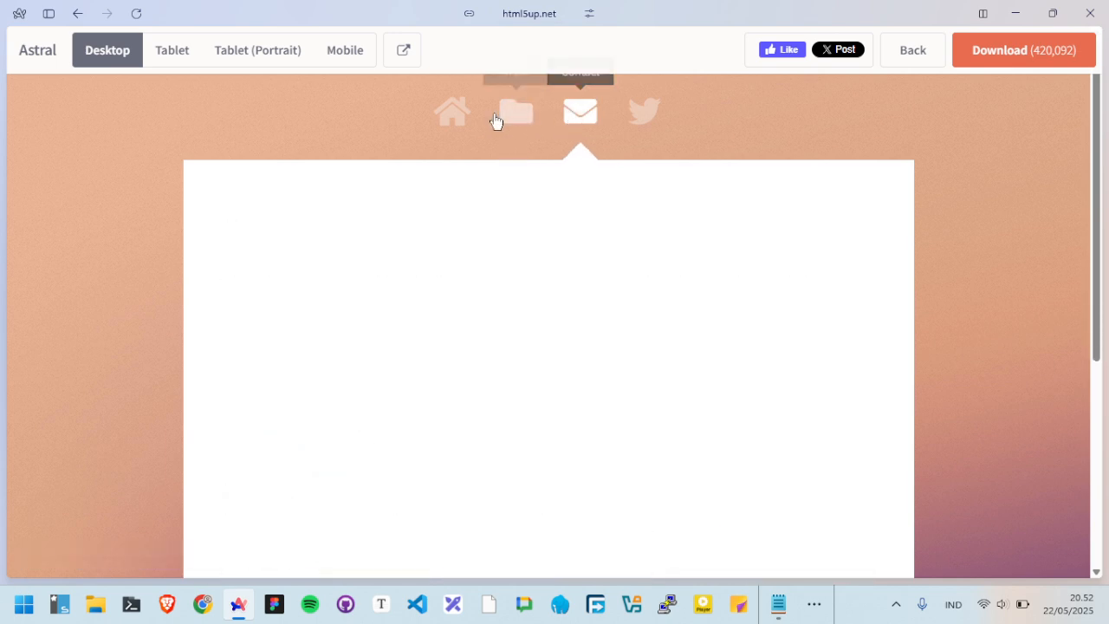
left_click(457, 124)
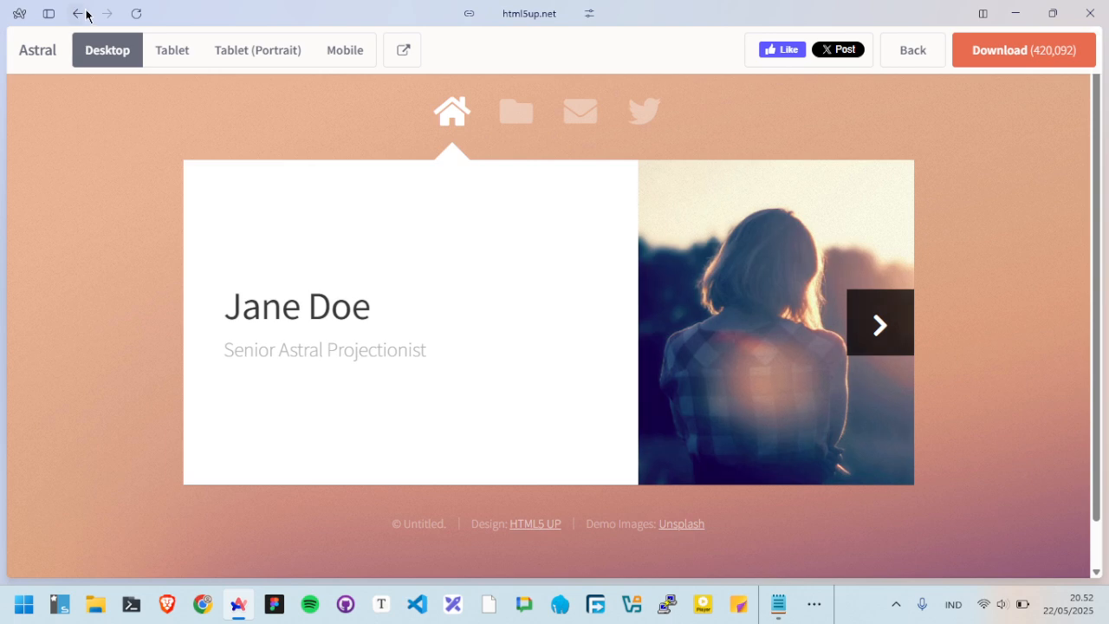
left_click(86, 12)
left_click(86, 12)
Download html5up-astral.zip to Downloads, overwriting the existing copy.
left_click(86, 12)
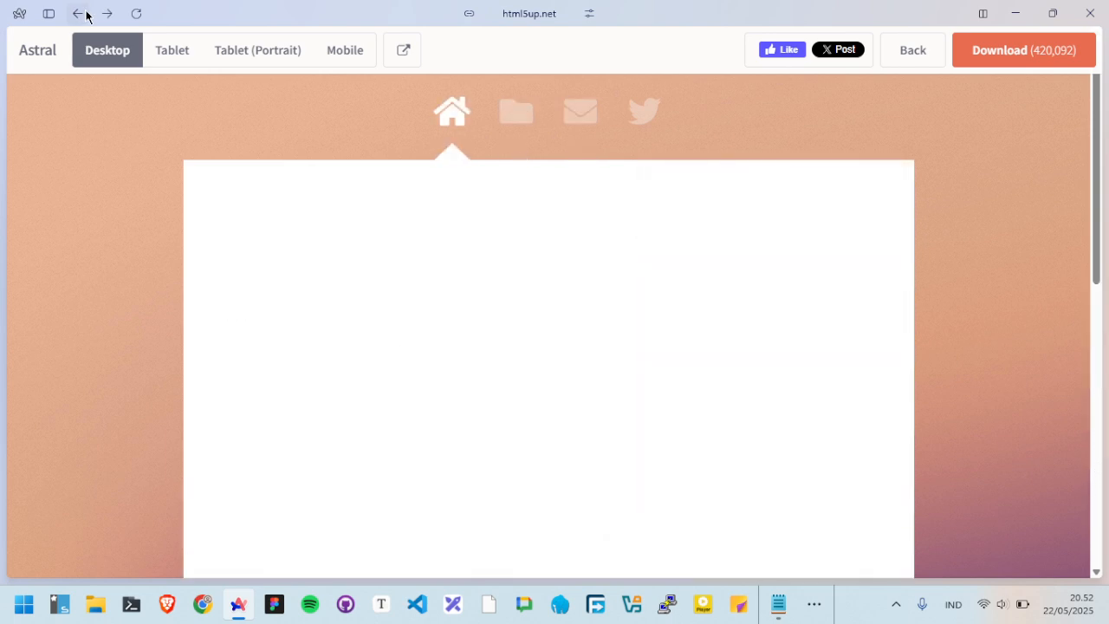
left_click(85, 12)
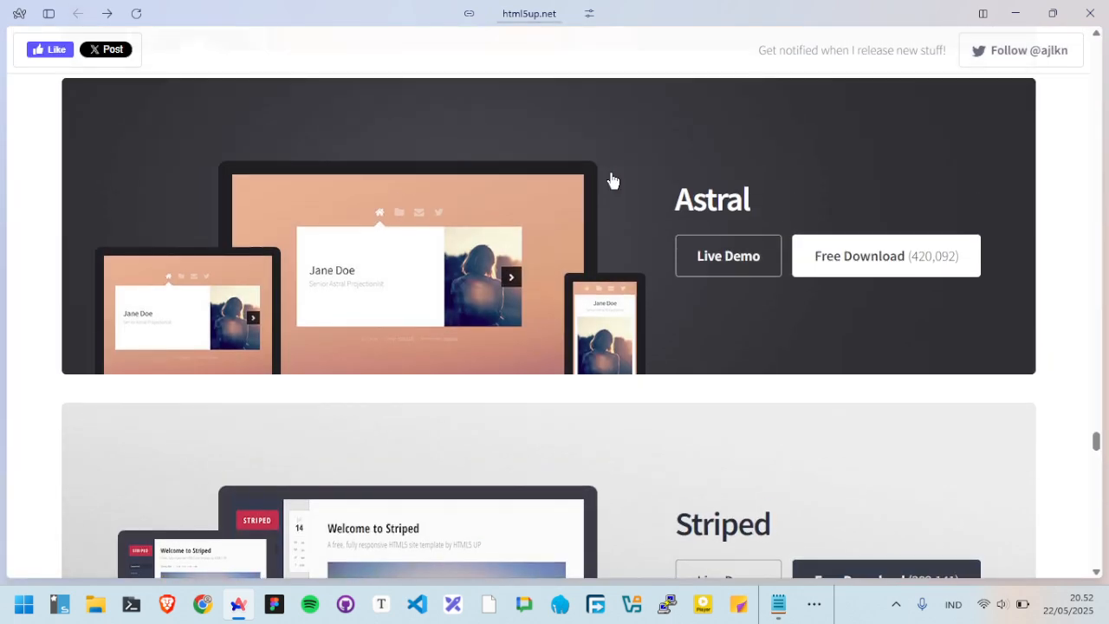
left_click(830, 253)
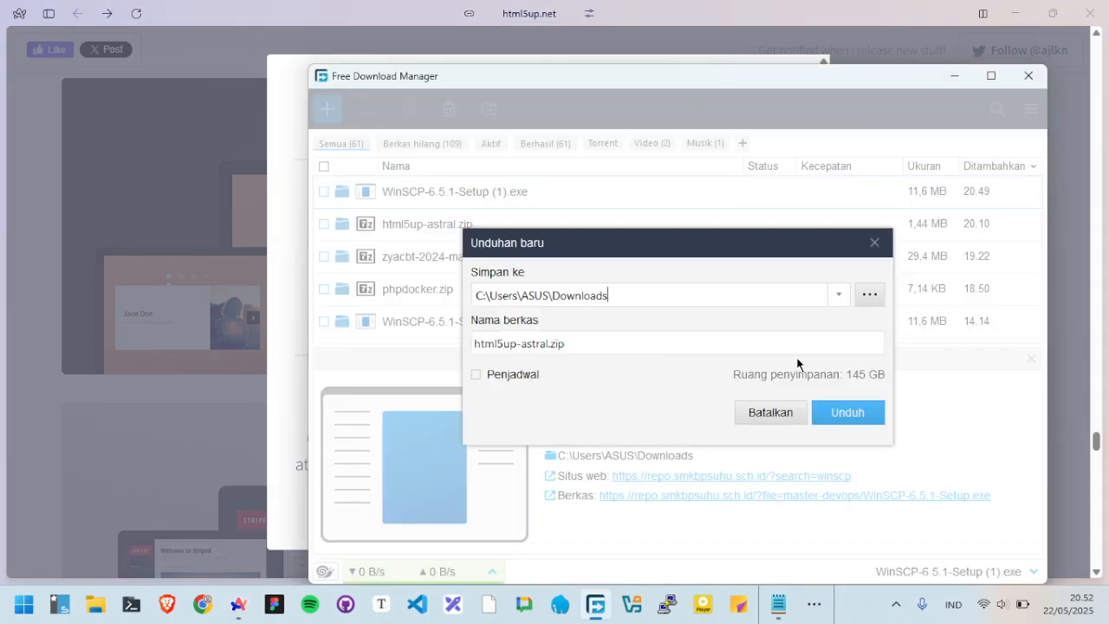
left_click(839, 416)
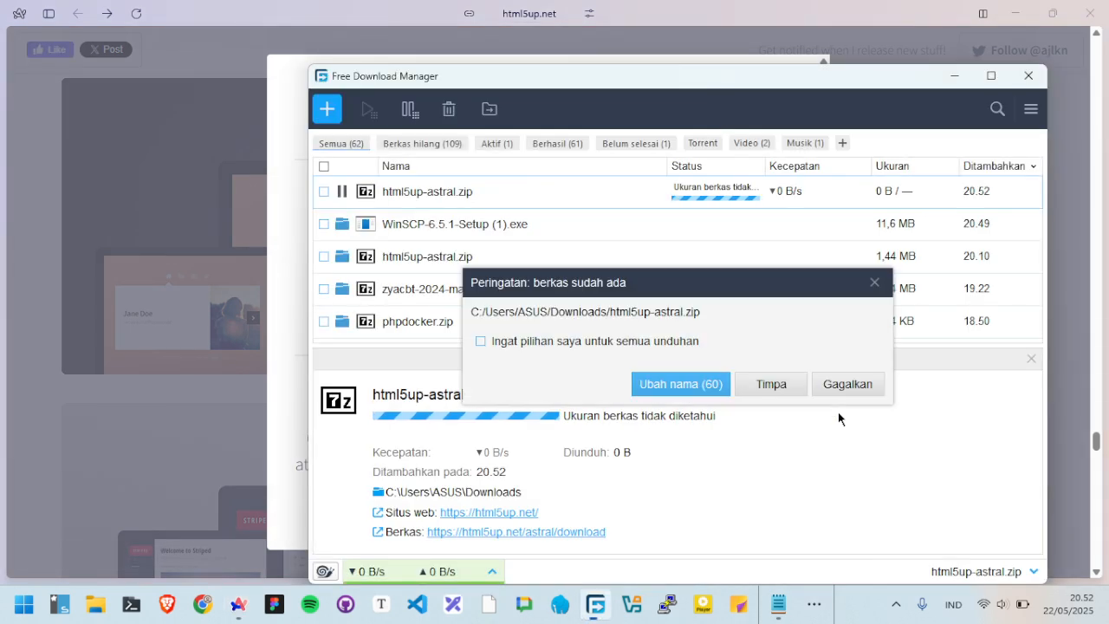
left_click(750, 386)
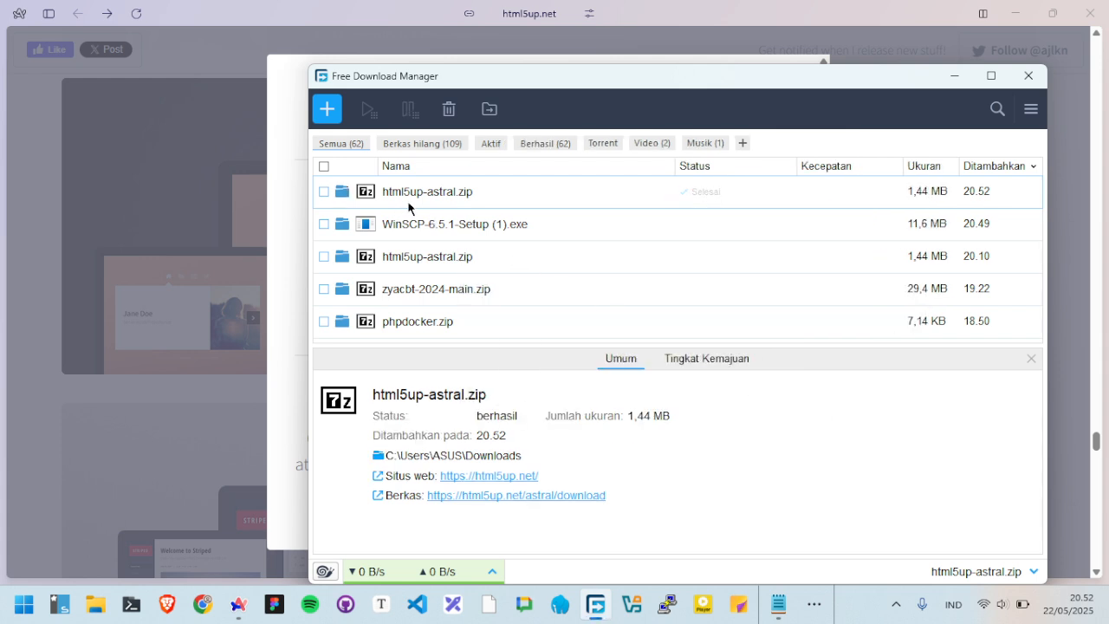
Close the download windows, review the 'ekstrak di komputer lokal' note, and open File Explorer.
left_click(1029, 75)
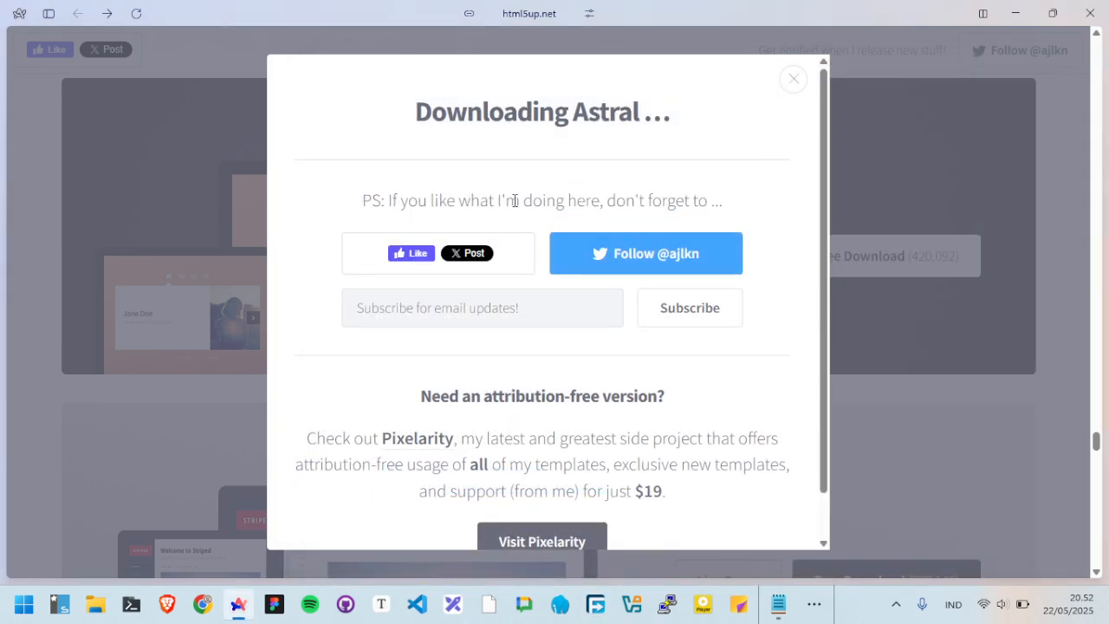
left_click(948, 166)
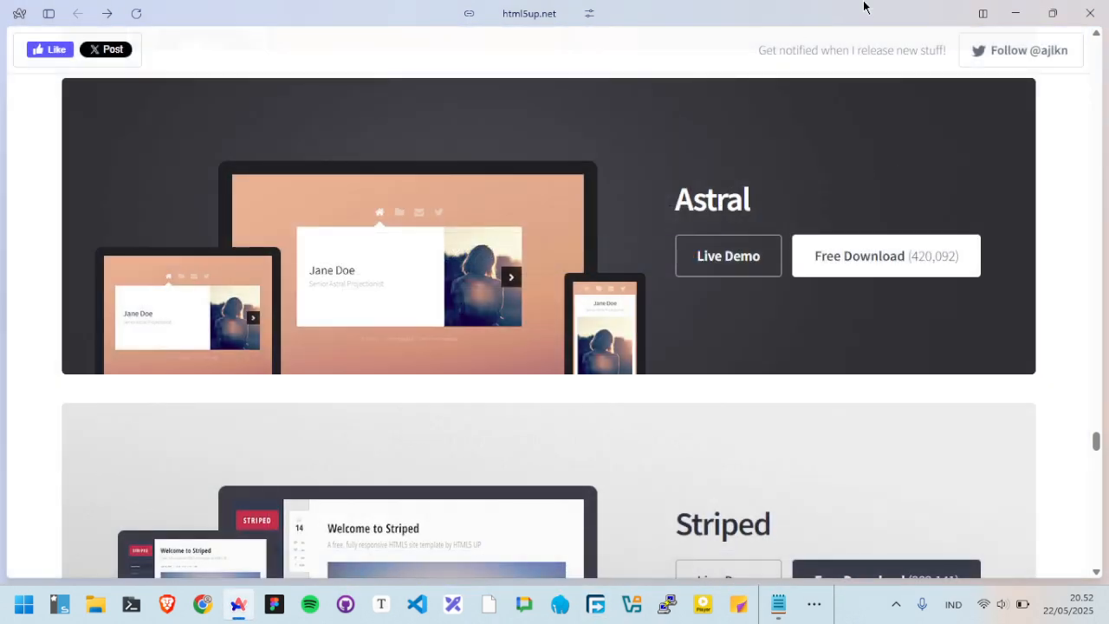
left_click(1014, 14)
left_click_drag(342, 256, 35, 269)
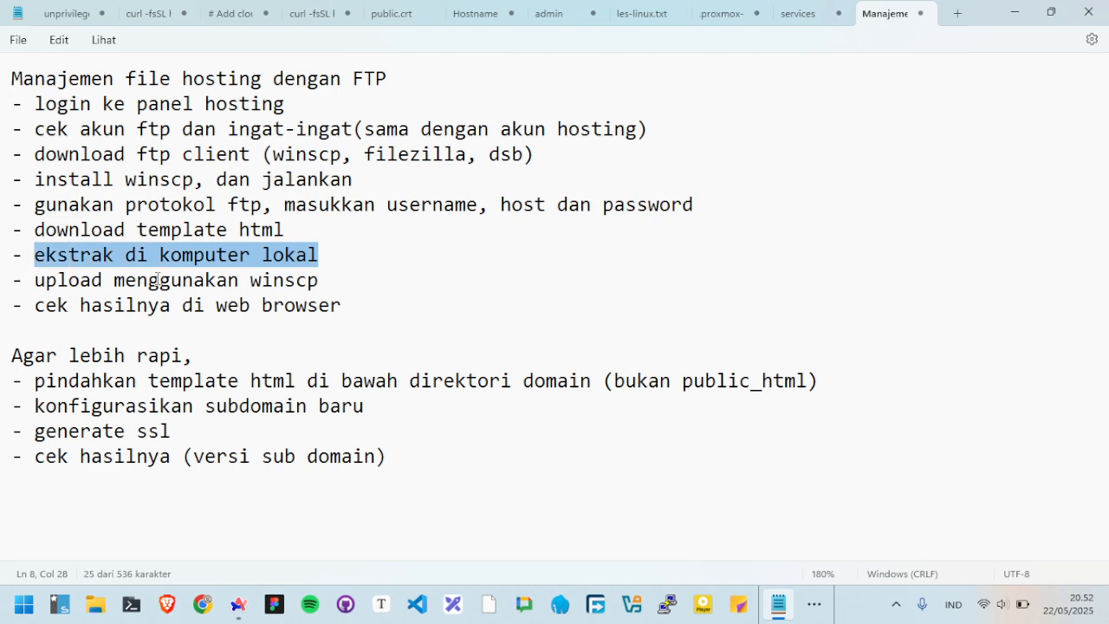
left_click(95, 605)
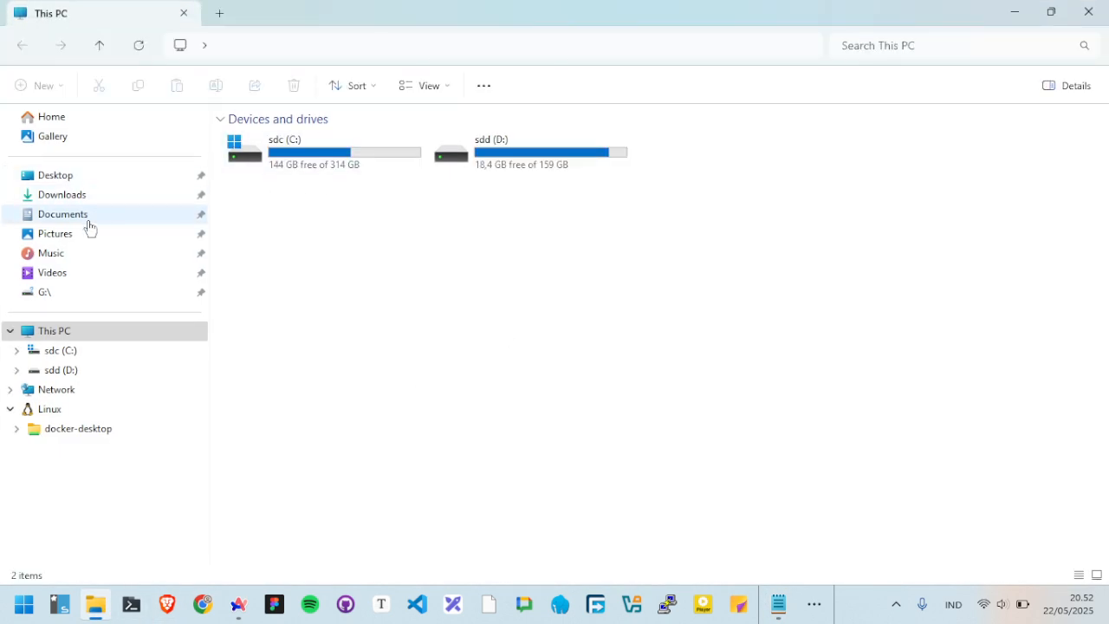
Find html5up-astral.zip in Downloads and preview its contents.
left_click(79, 197)
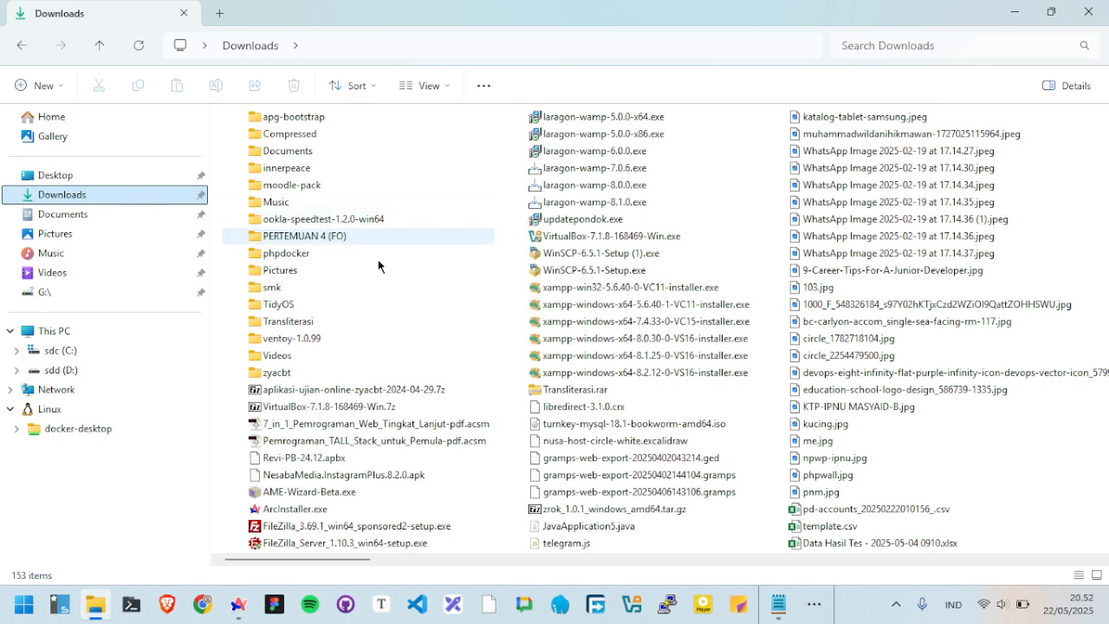
scroll(830, 377, "down", 1)
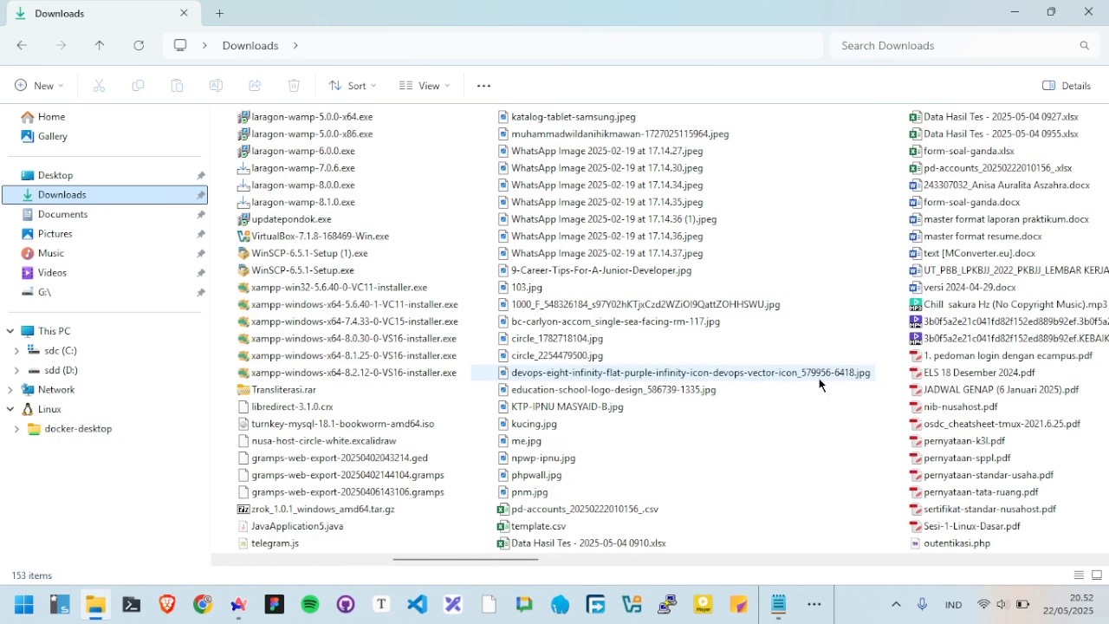
left_click(900, 395)
key("h")
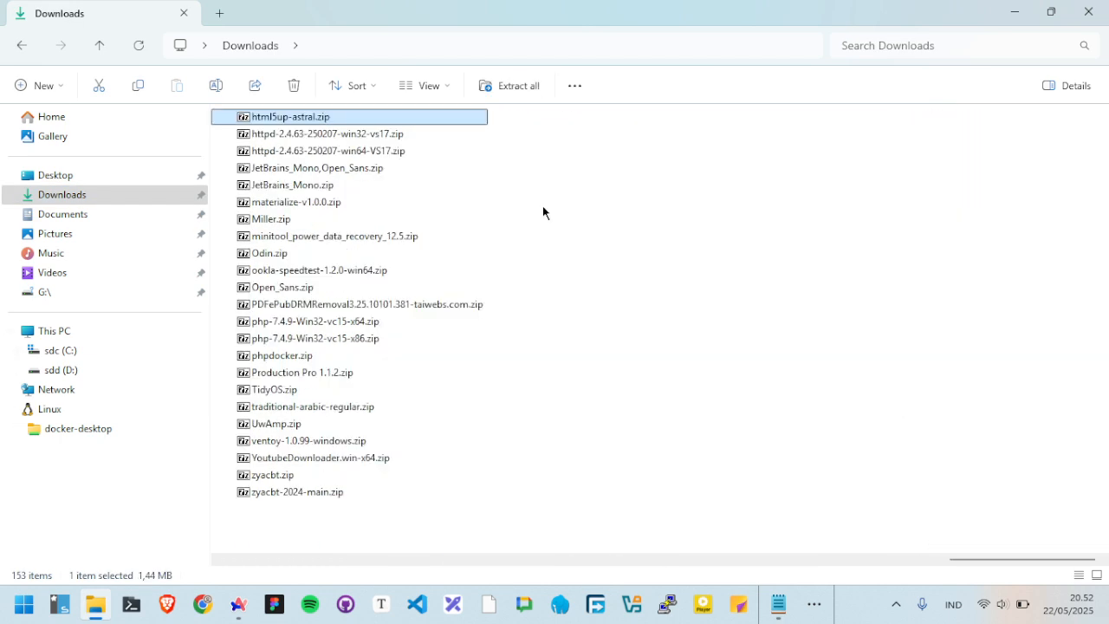
double_click(292, 122)
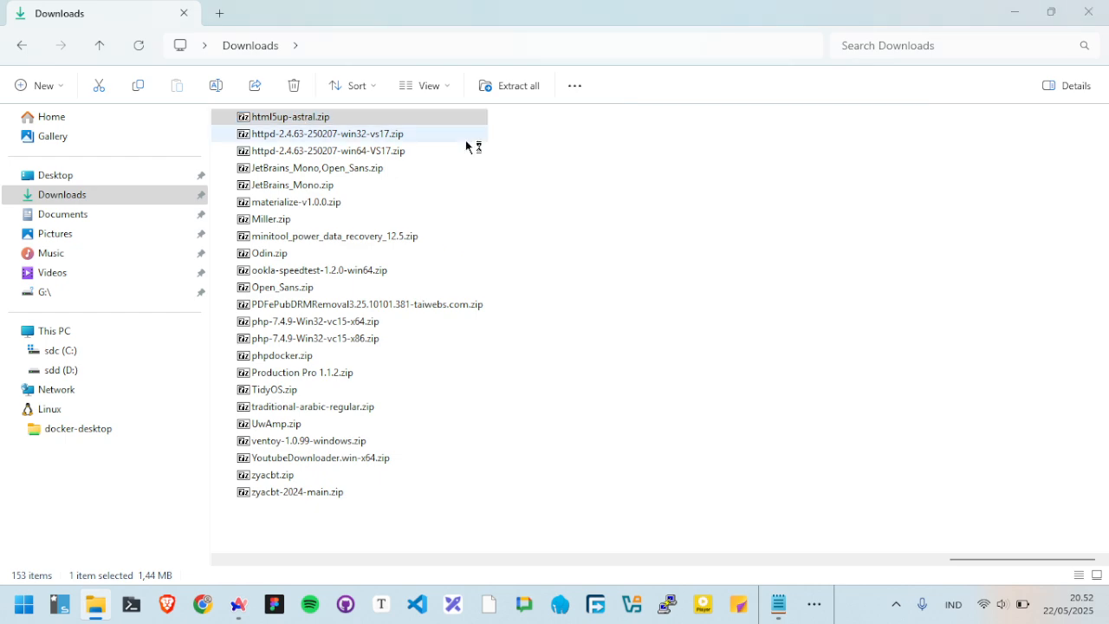
left_click_drag(591, 176, 386, 242)
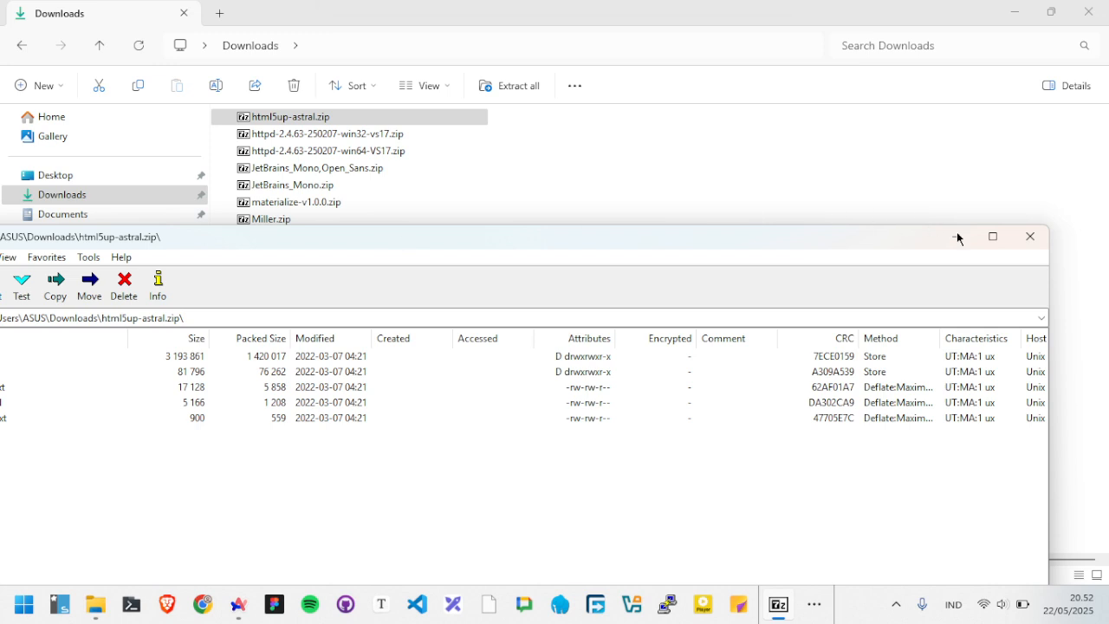
left_click(1023, 237)
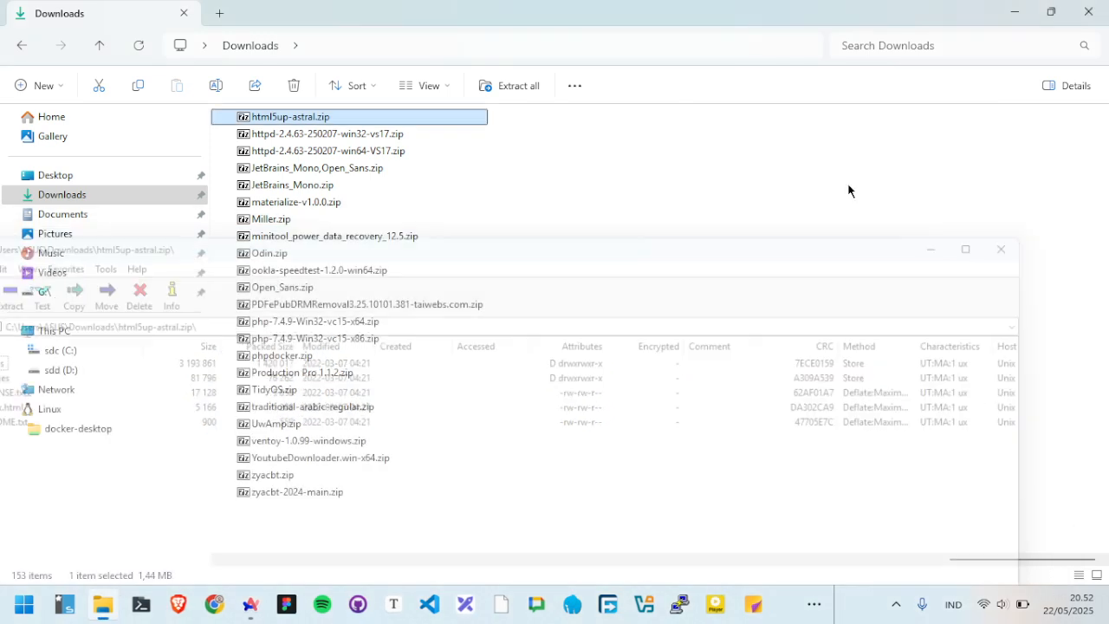
Extract the archive with 7-Zip, rename the folder to aboutme, and check its contents.
right_click(311, 116)
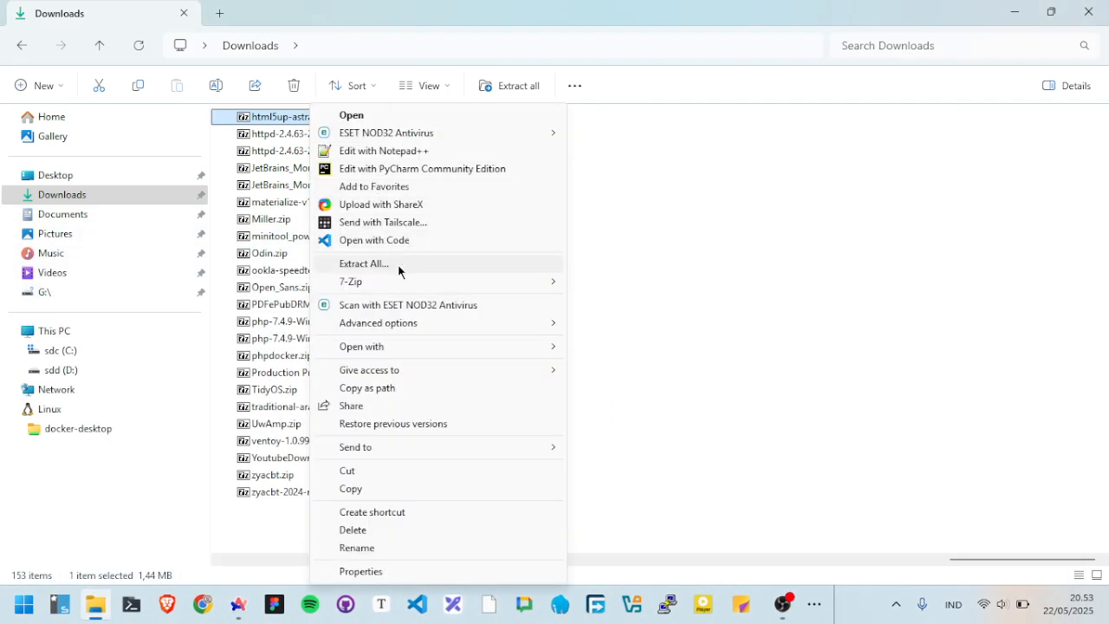
mouse_move(403, 283)
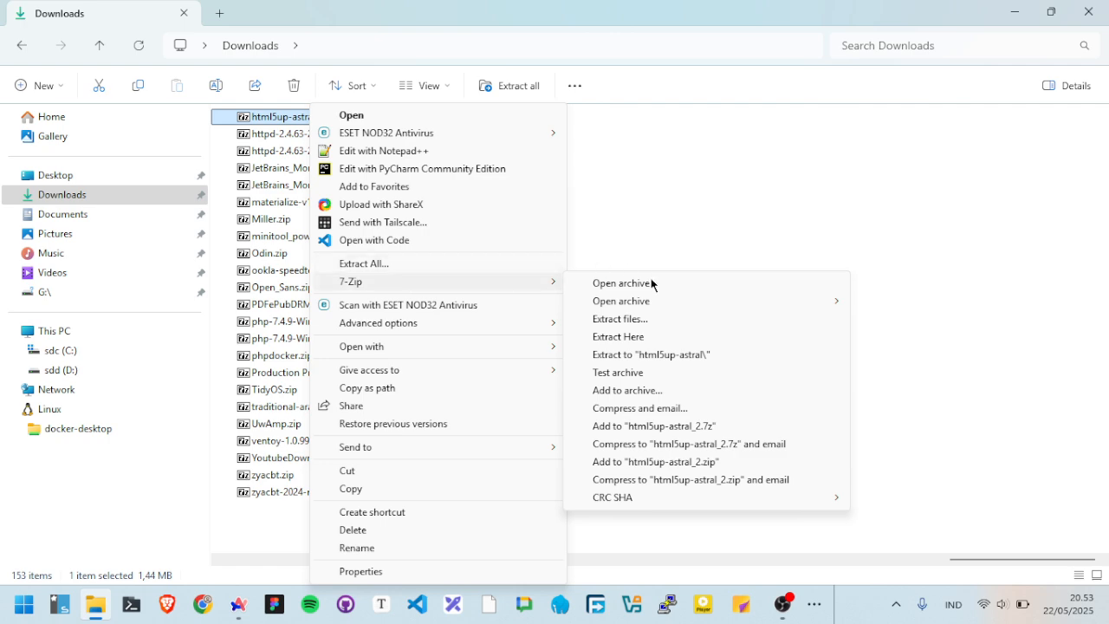
left_click(682, 357)
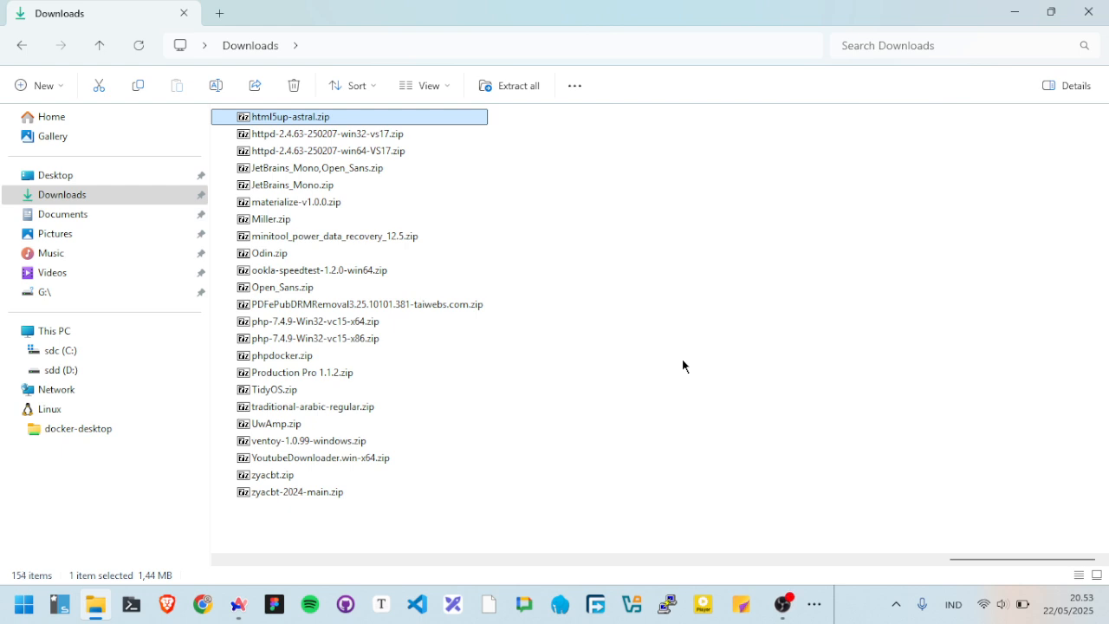
left_click(302, 509)
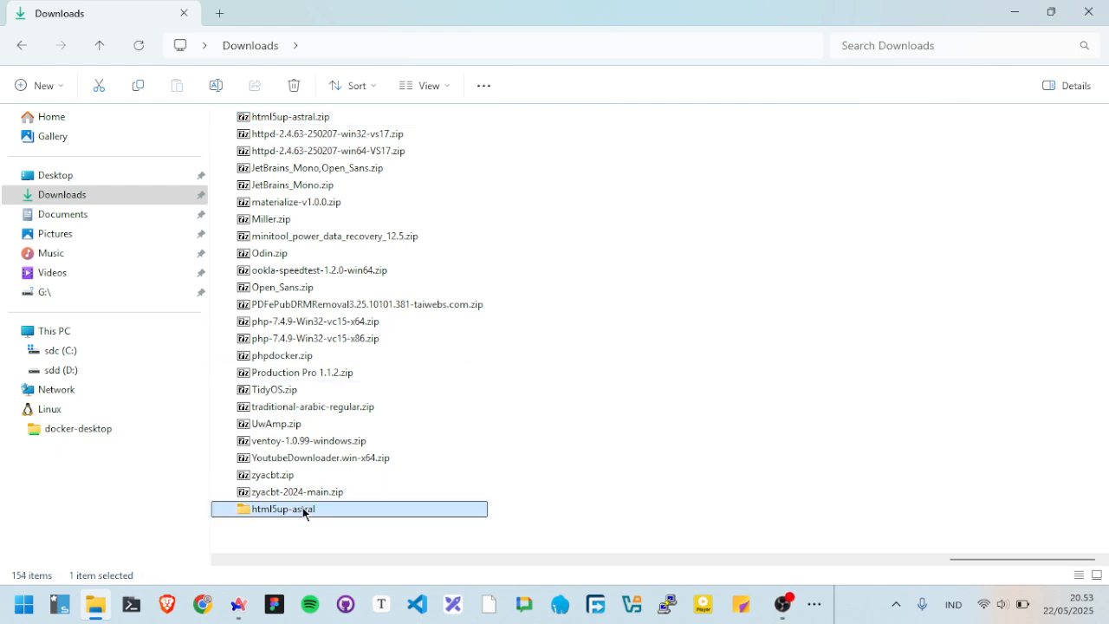
left_click(302, 509)
type("about")
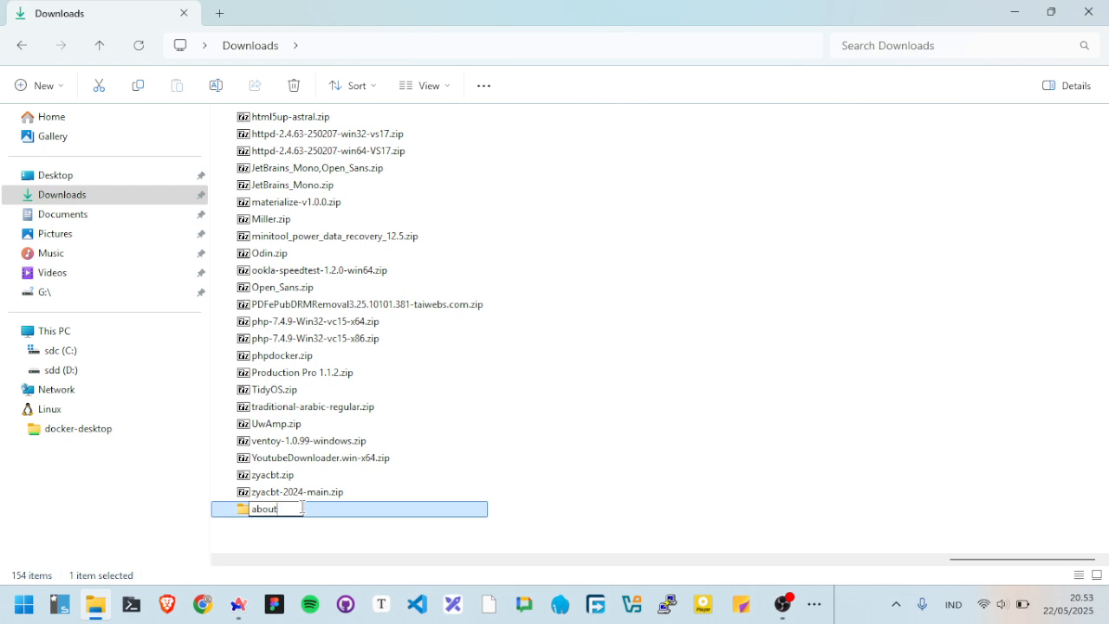
type("me")
key("Return")
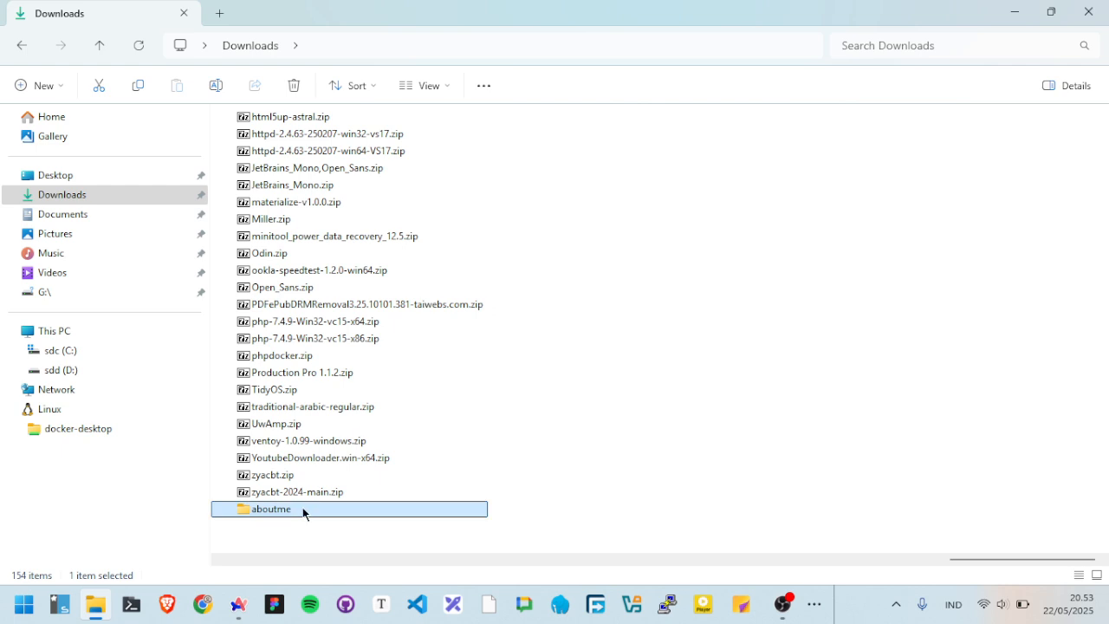
double_click(437, 509)
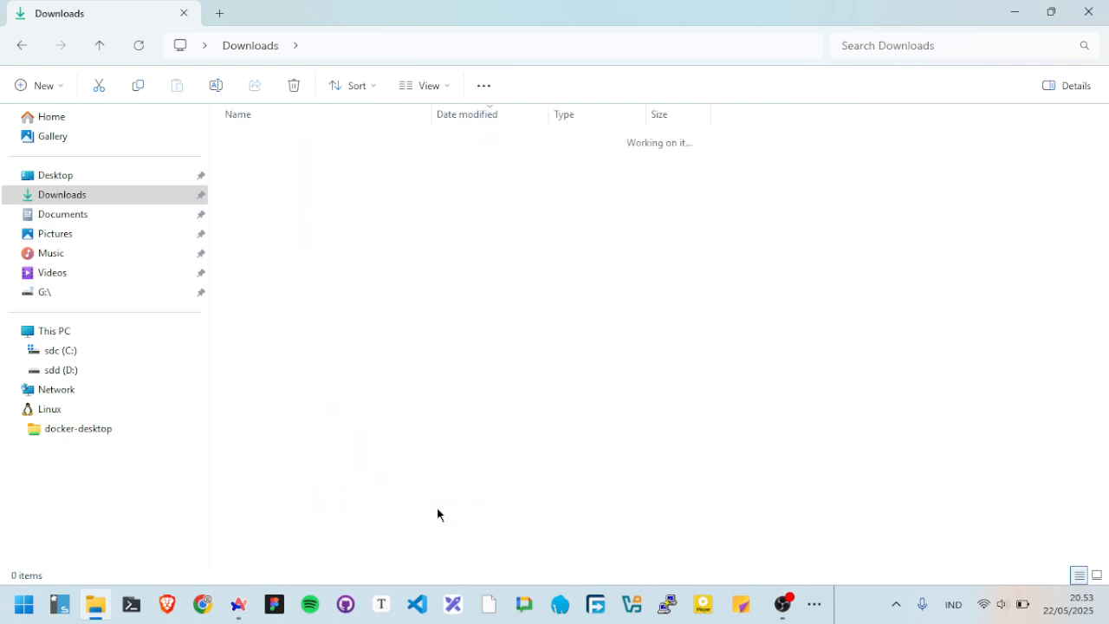
left_click(271, 46)
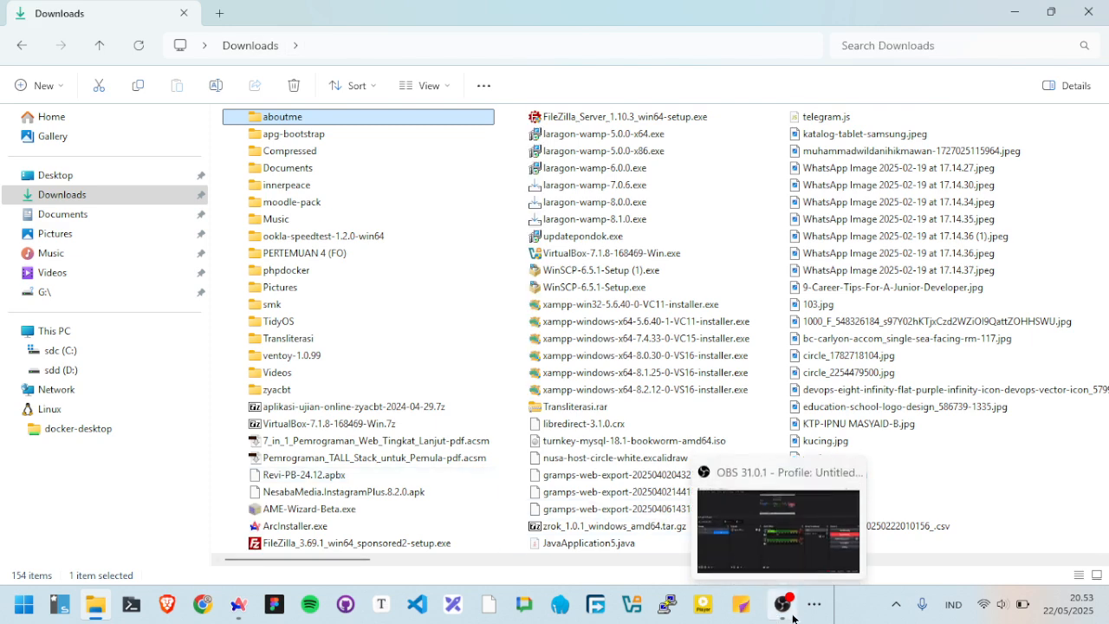
left_click(814, 607)
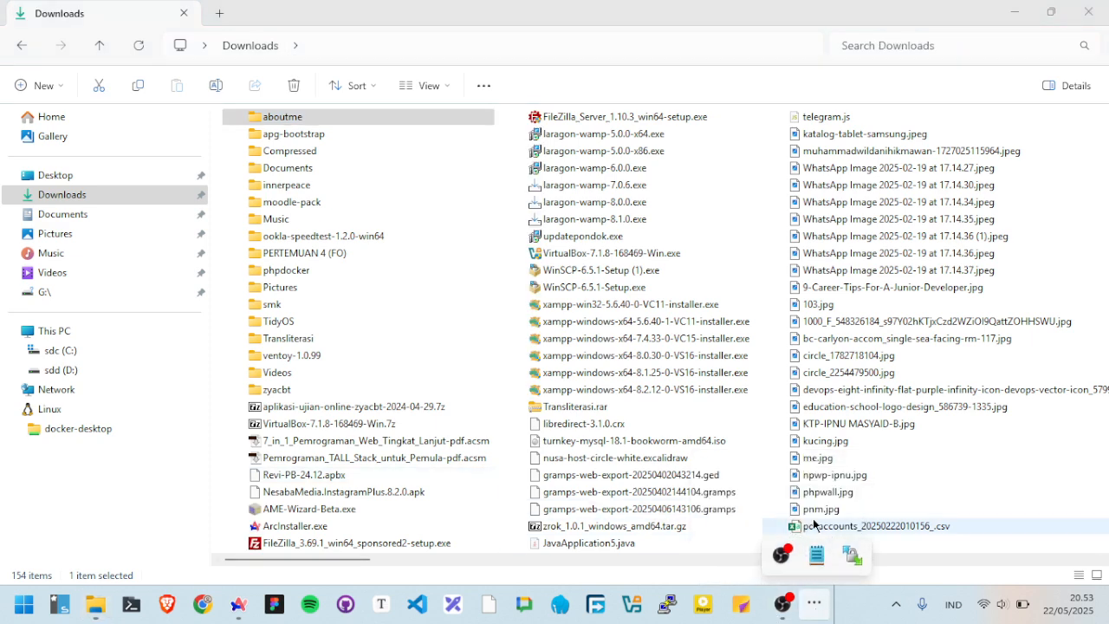
In the local Downloads folder, select the aboutme template folder.
left_click(856, 556)
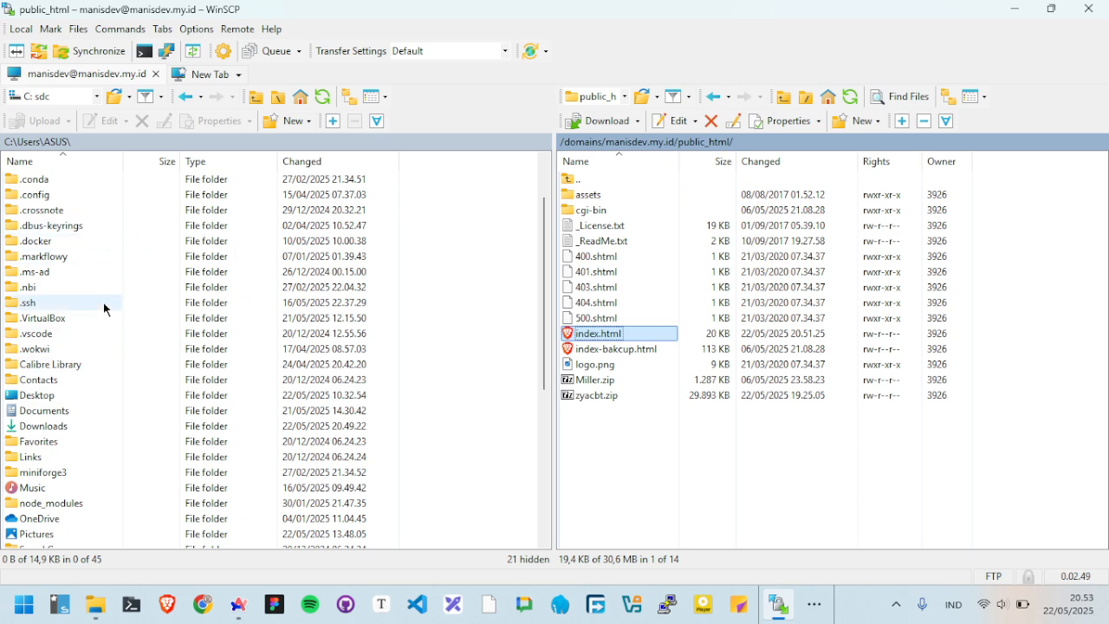
scroll(104, 321, "down", 1)
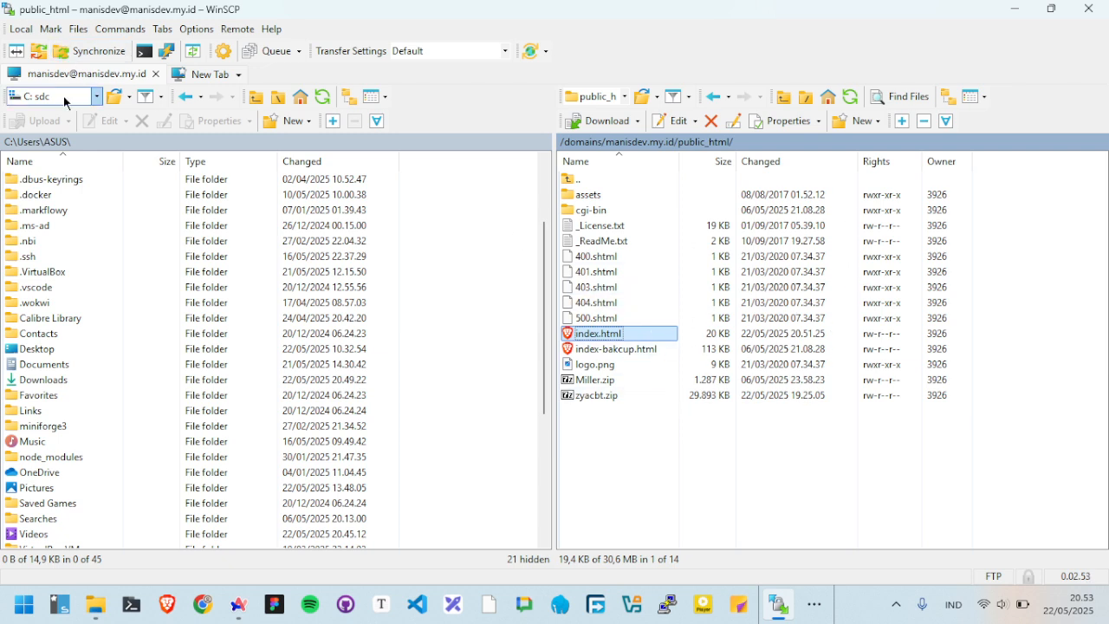
scroll(63, 449, "down", 1)
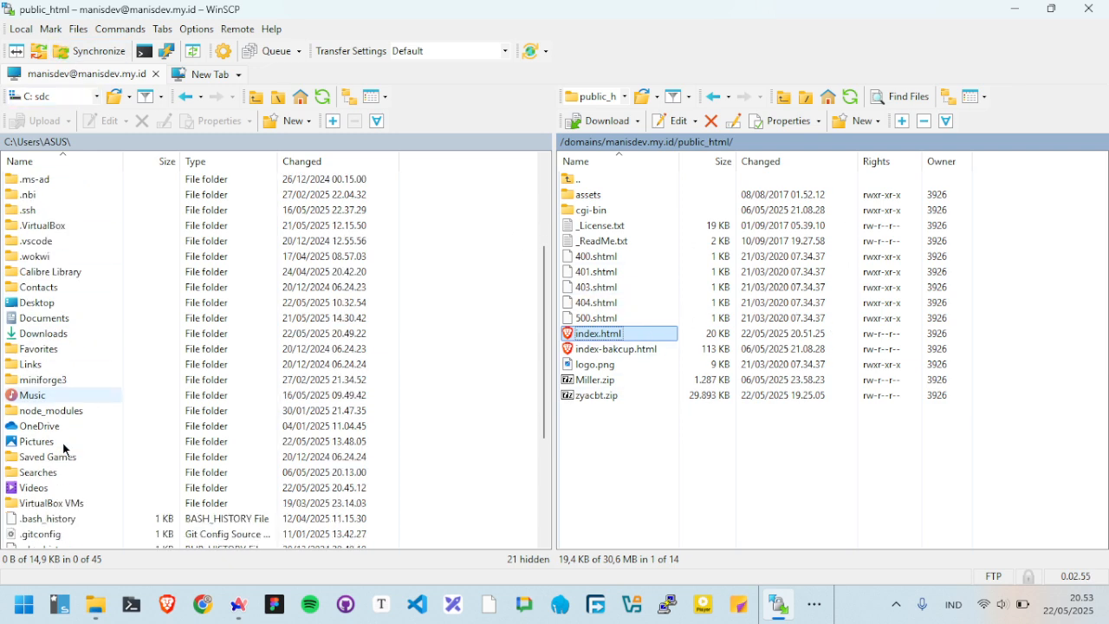
double_click(60, 335)
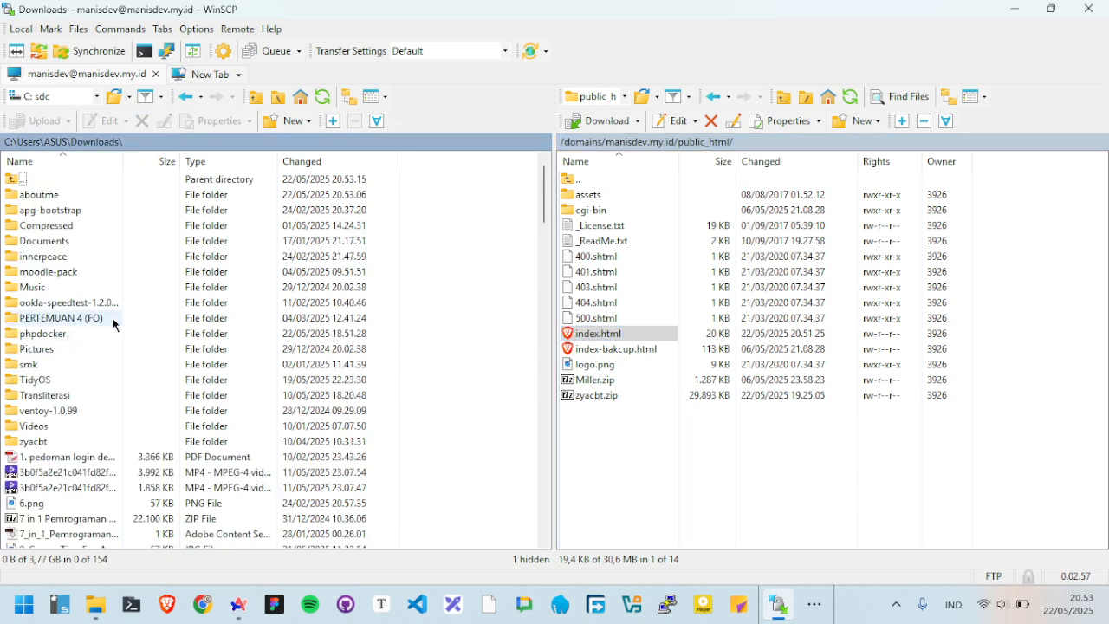
scroll(83, 383, "down", 8)
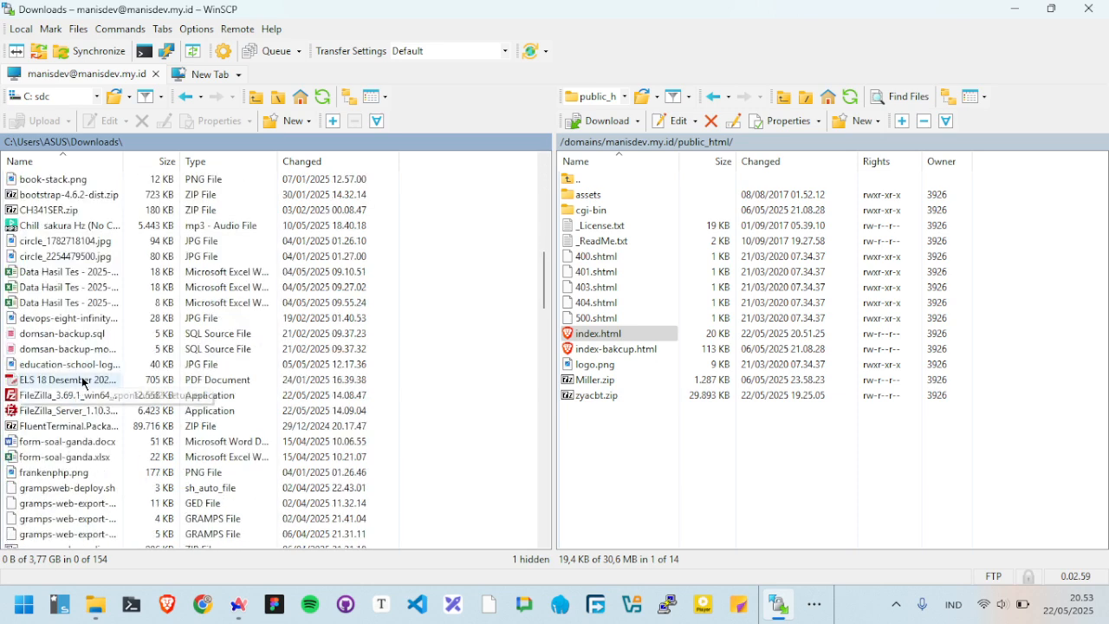
scroll(83, 383, "up", 8)
left_click(40, 195)
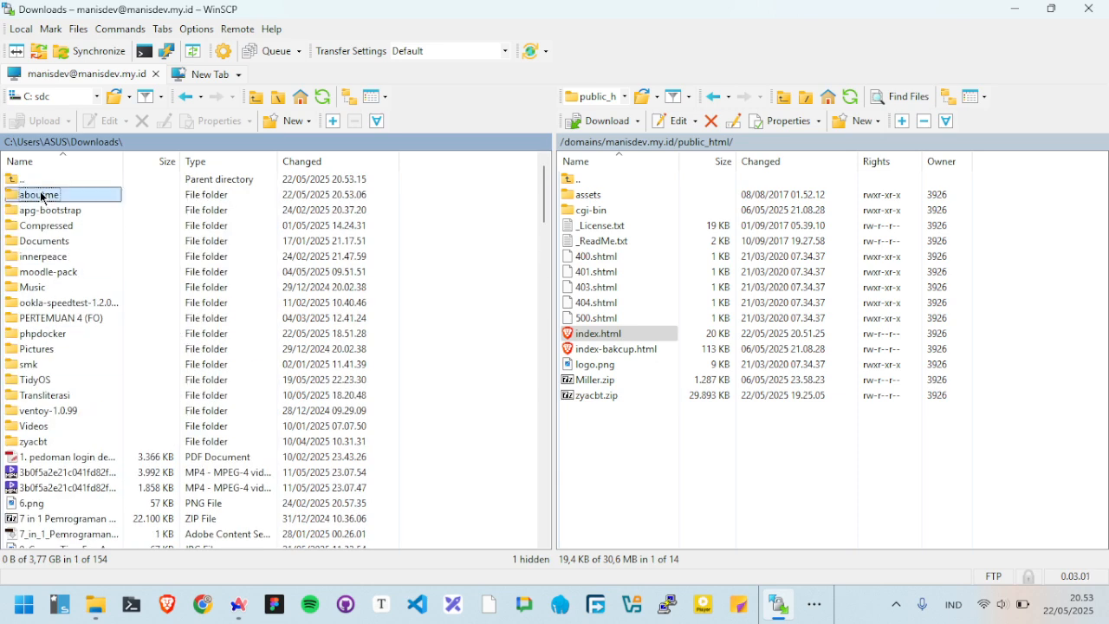
Upload aboutme into the server's public_html as a background transfer and let the queue finish.
left_click_drag(73, 194, 541, 396)
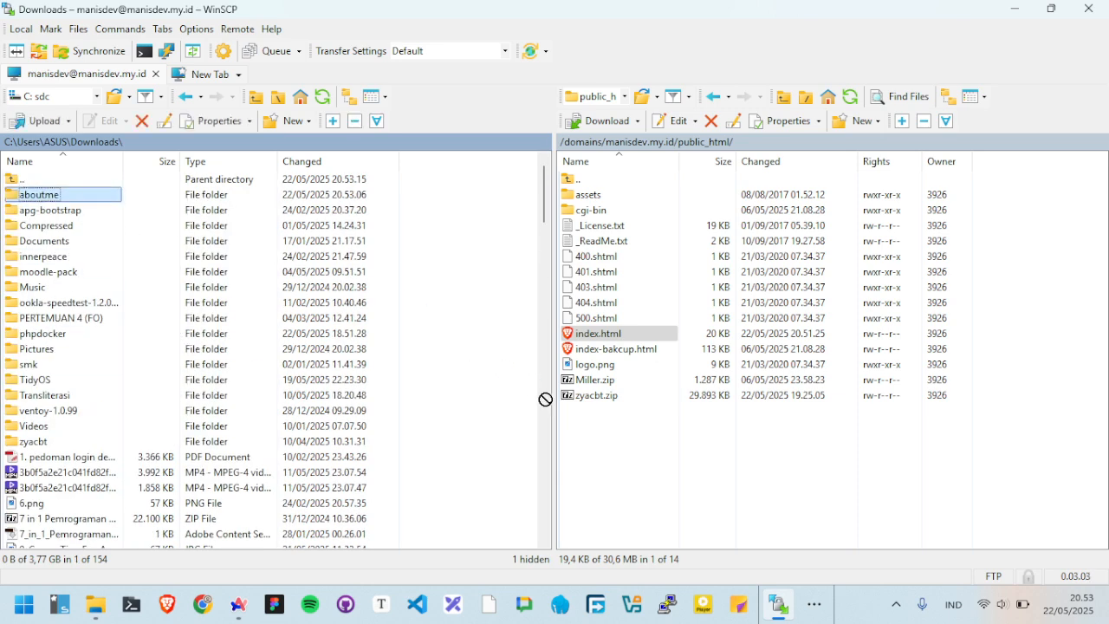
left_click_drag(634, 467, 635, 466)
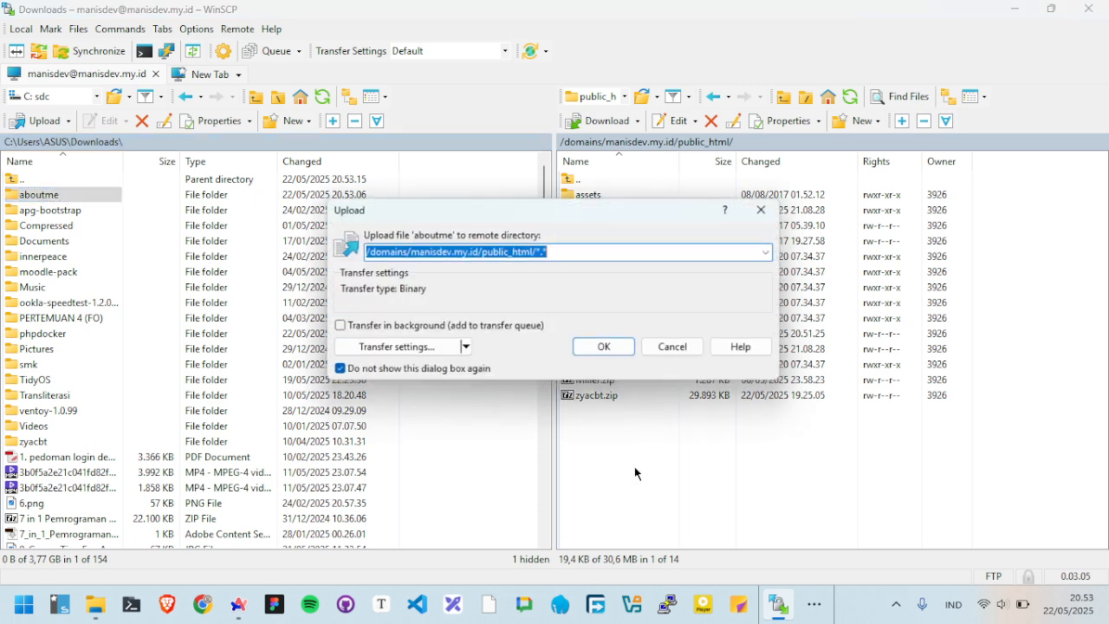
left_click(451, 330)
left_click(600, 348)
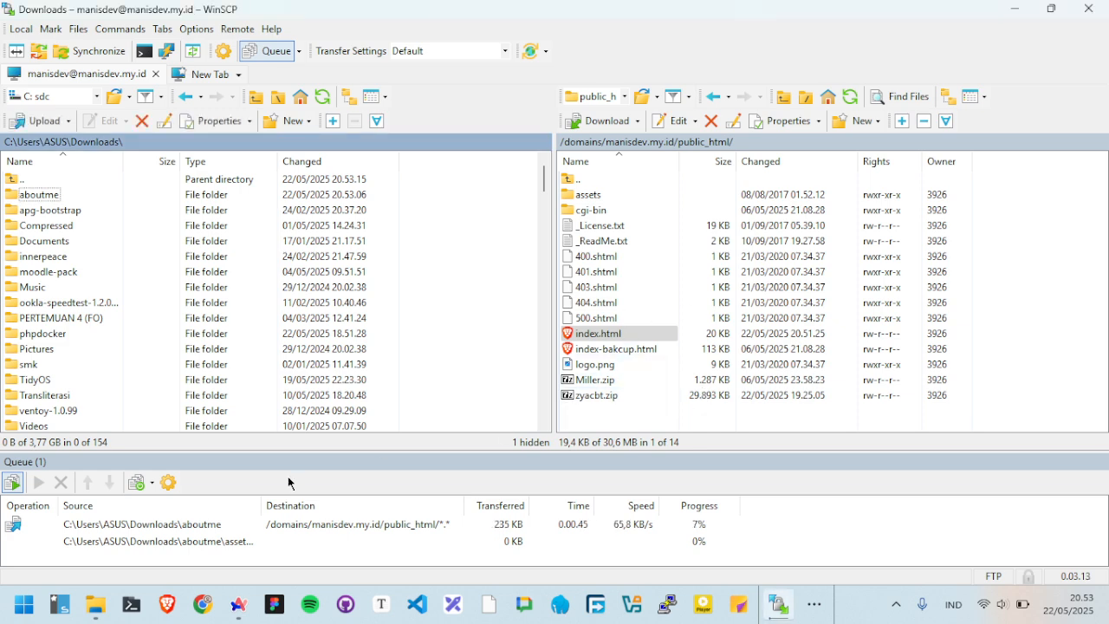
left_click(418, 526)
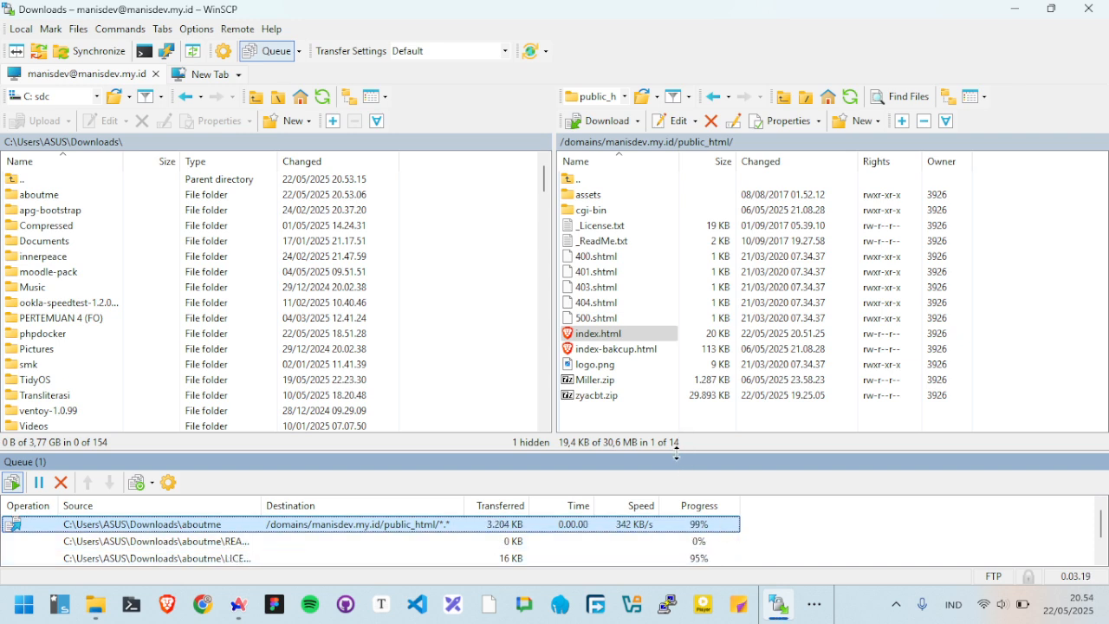
left_click_drag(677, 454, 677, 436)
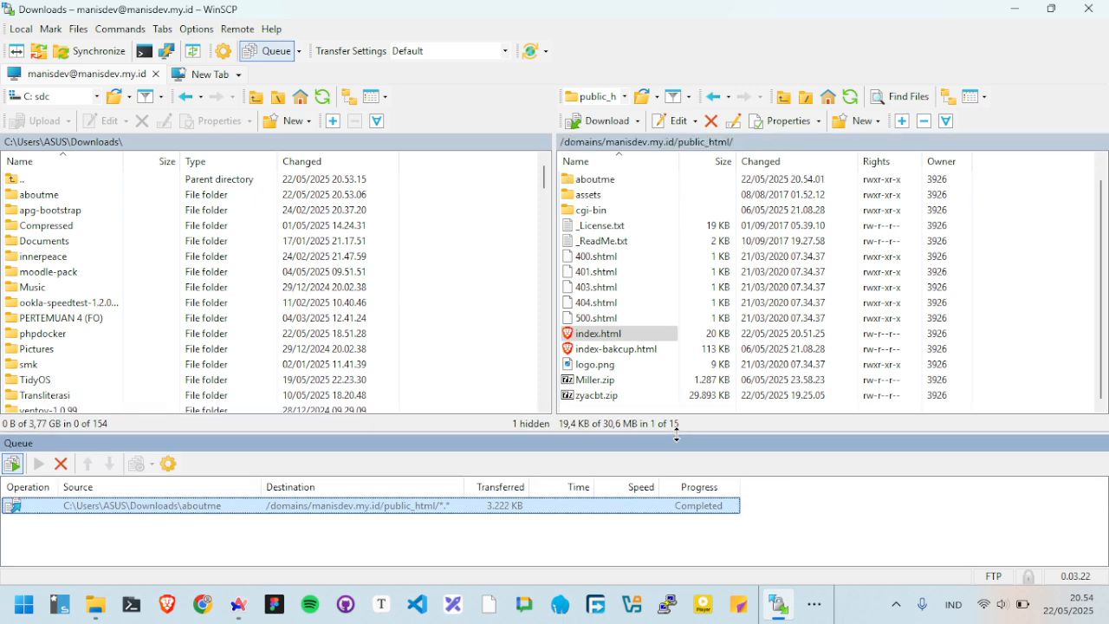
left_click(568, 543)
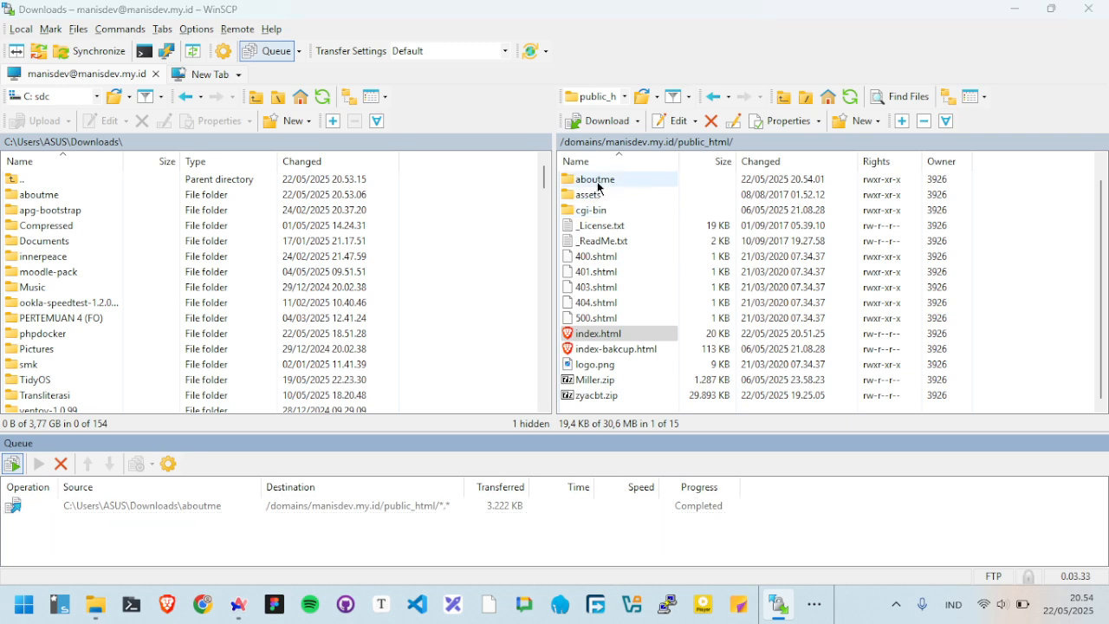
key("alt+Tab")
key("alt+Tab")
key("alt+Tab")
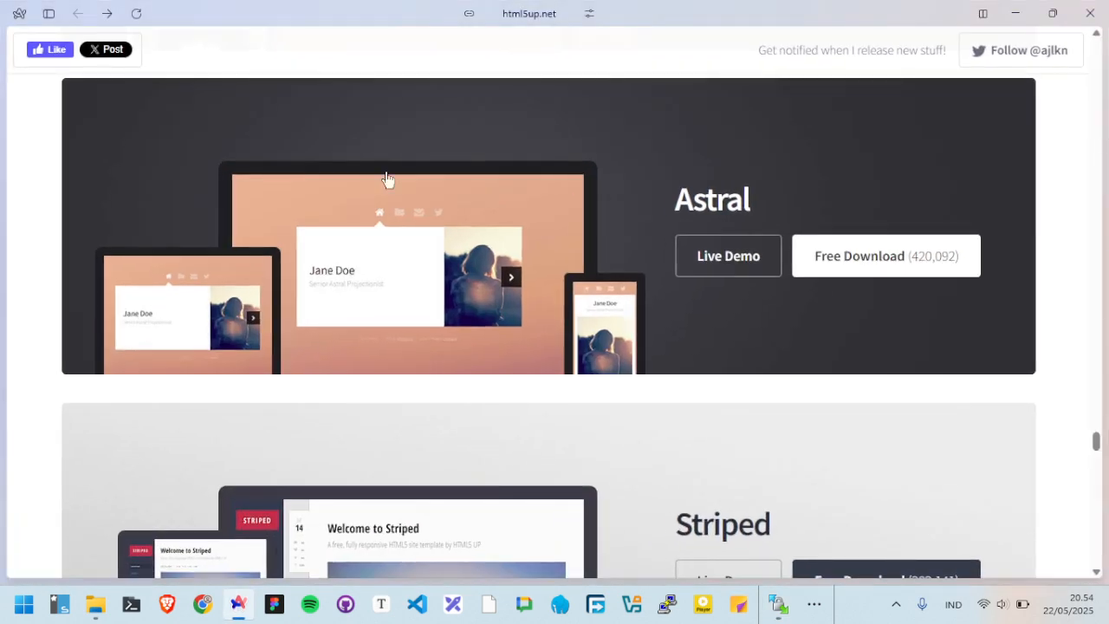
Load manisdev.my.id/aboutme in the site's tab to see the uploaded Astral template live.
mouse_move(3, 64)
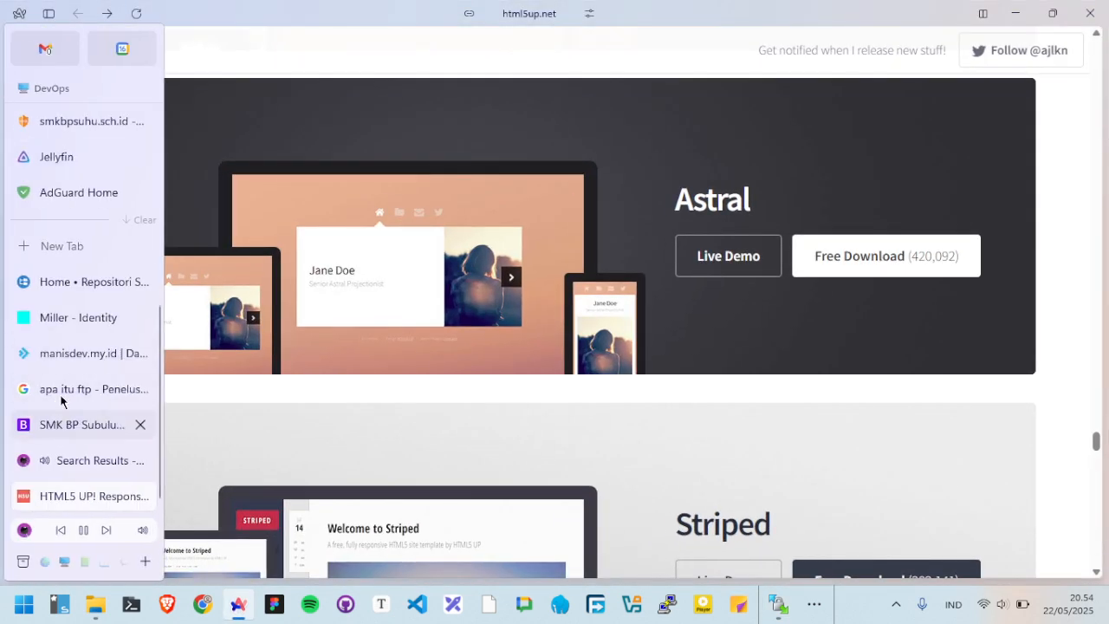
left_click(74, 327)
left_click(573, 17)
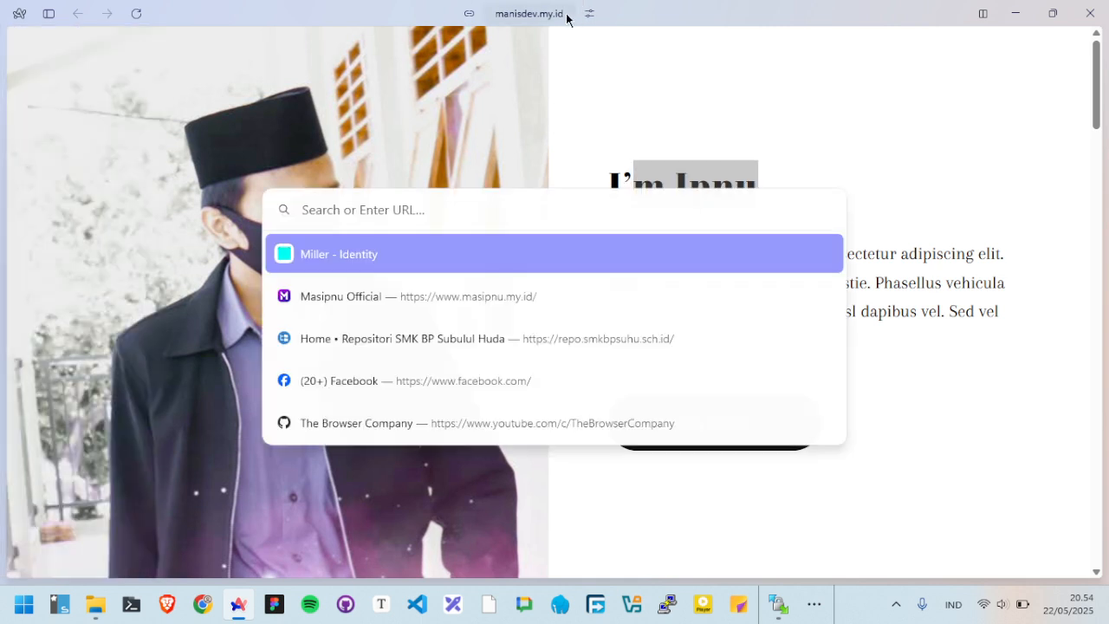
left_click(488, 211)
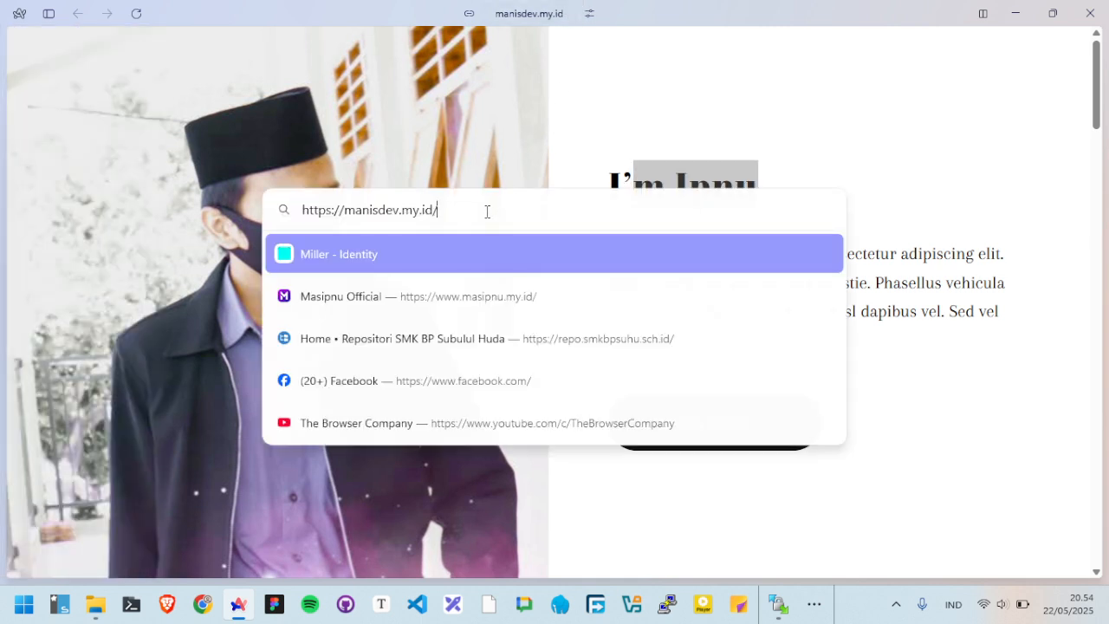
type("aboutme")
key("Return")
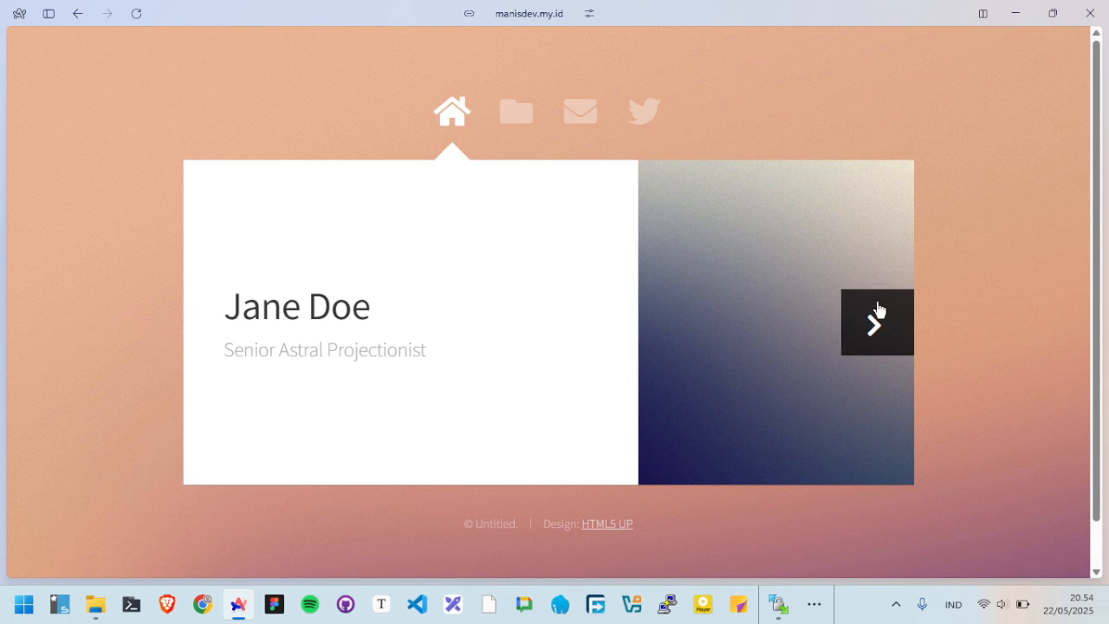
key("alt+Tab")
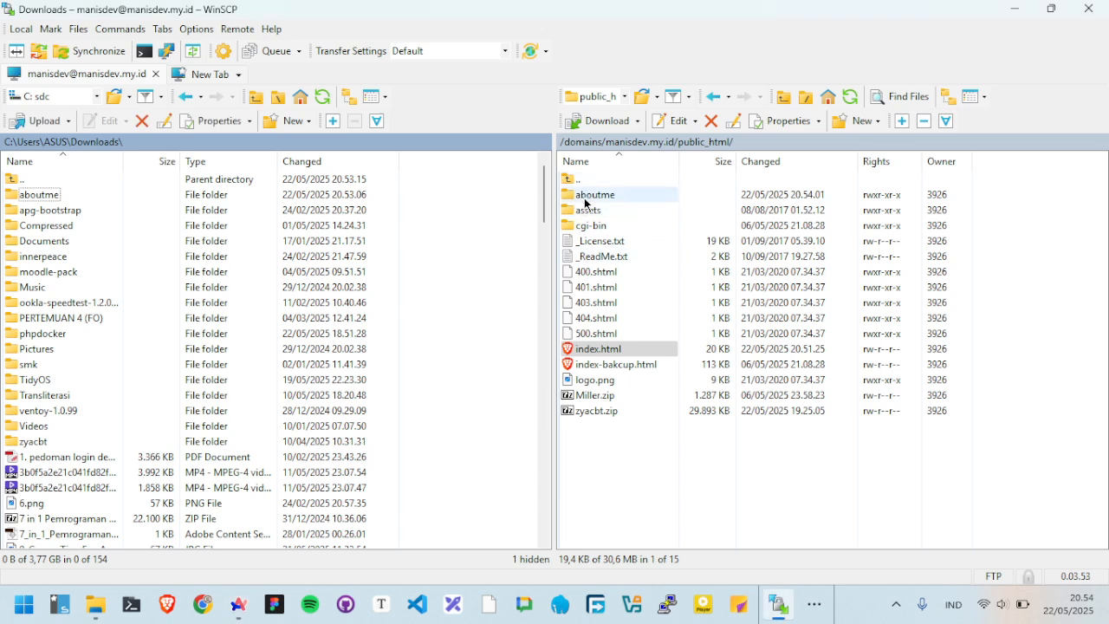
Open the server's aboutme/index.html in the built-in editor and compare it with the live page.
double_click(585, 199)
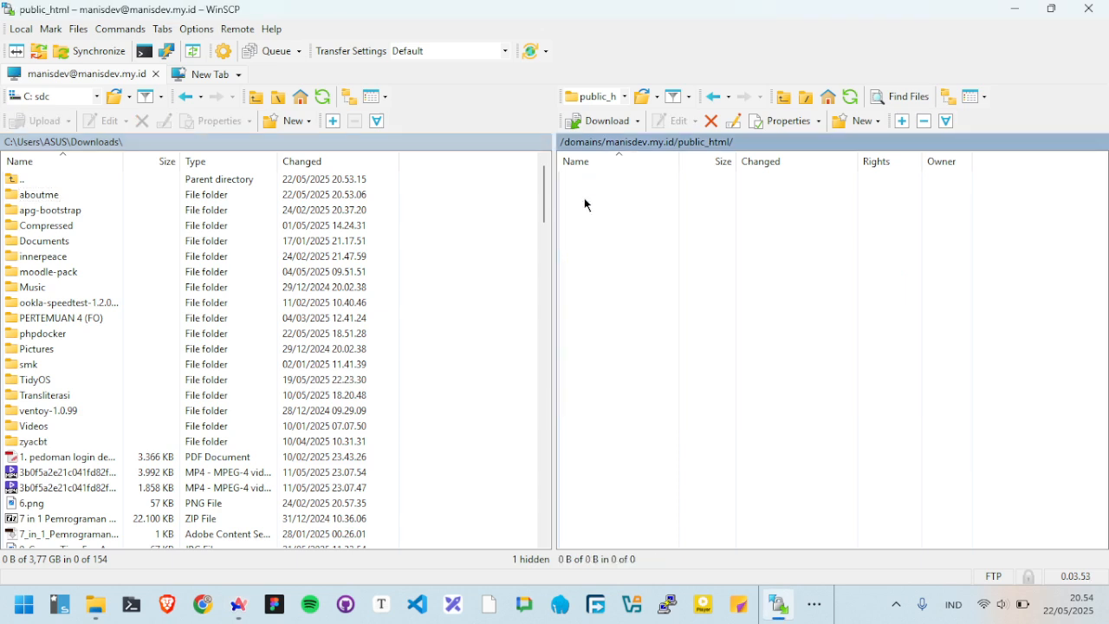
right_click(590, 228)
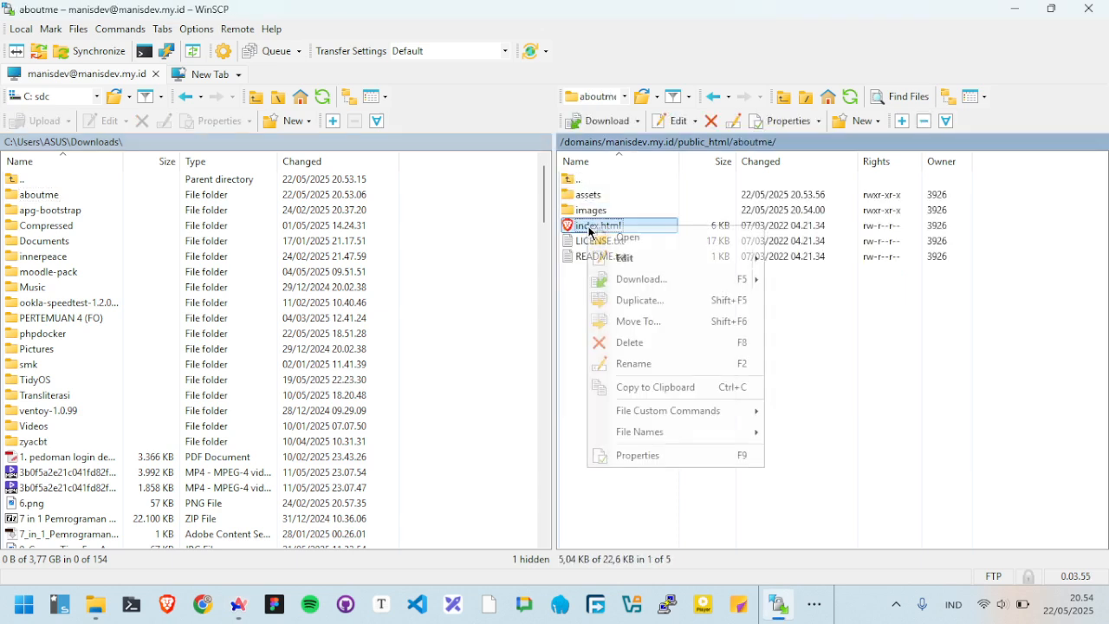
left_click(623, 258)
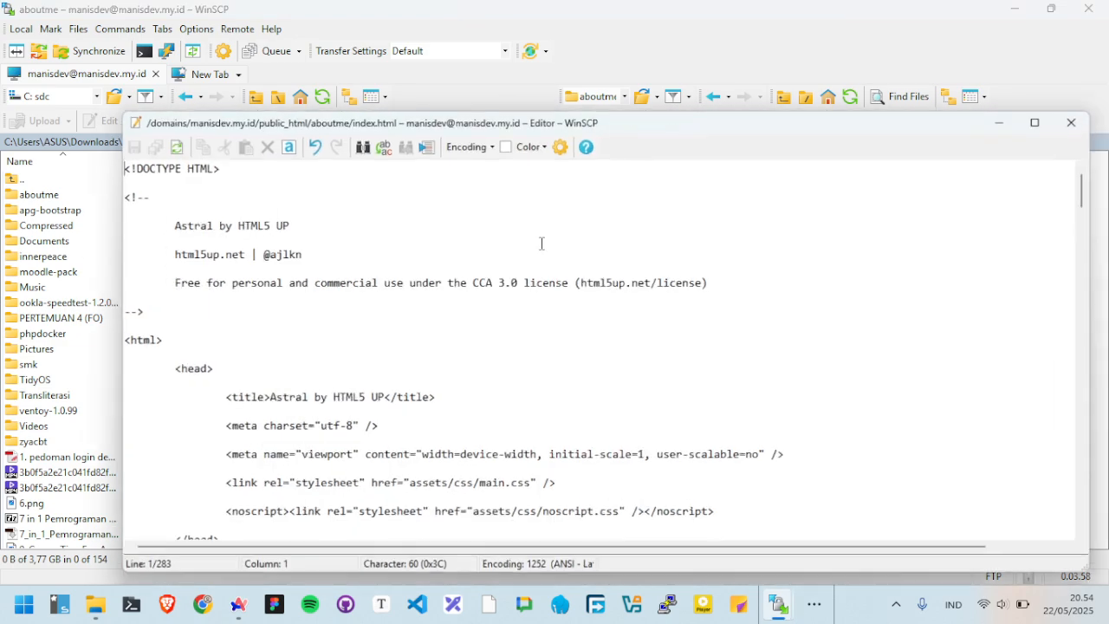
scroll(421, 295, "down", 15)
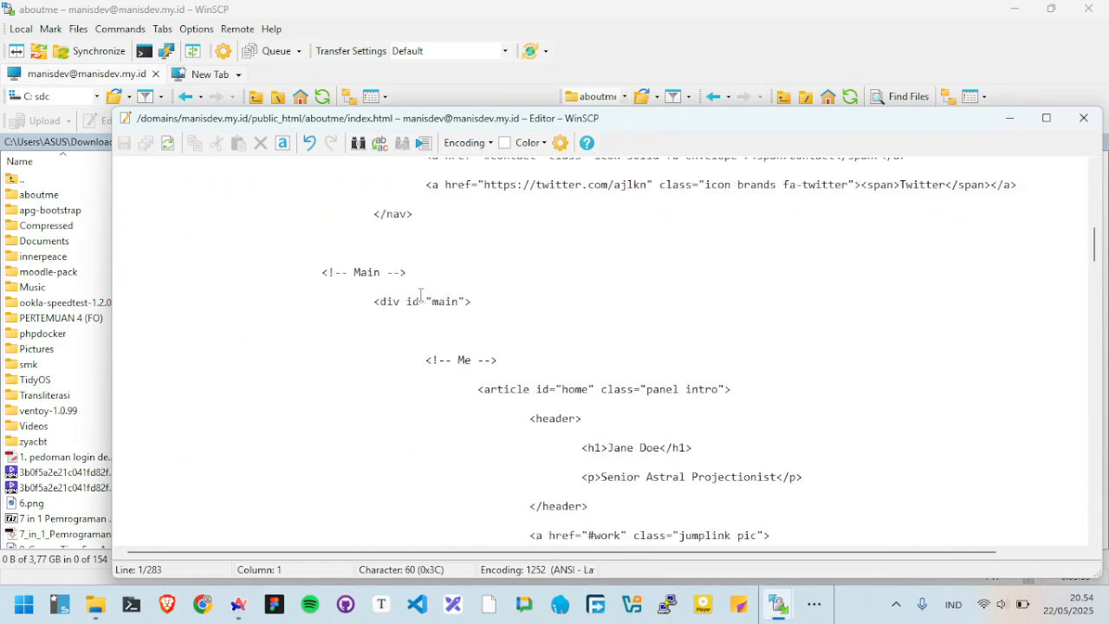
scroll(422, 295, "down", 20)
scroll(421, 295, "up", 15)
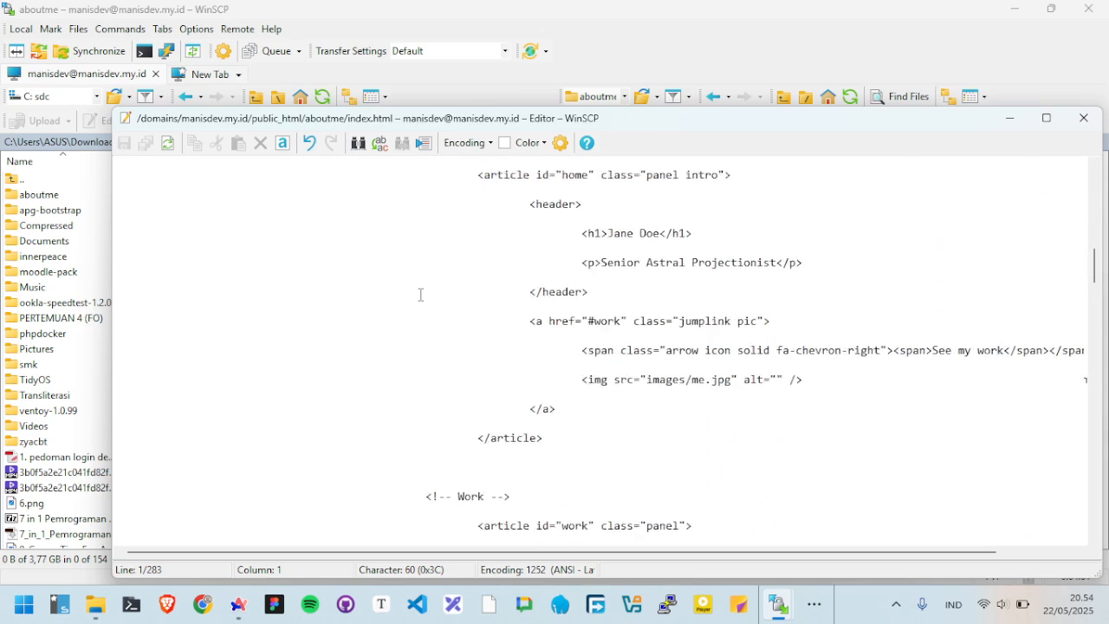
scroll(420, 294, "up", 5)
key("alt+Tab")
key("Tab")
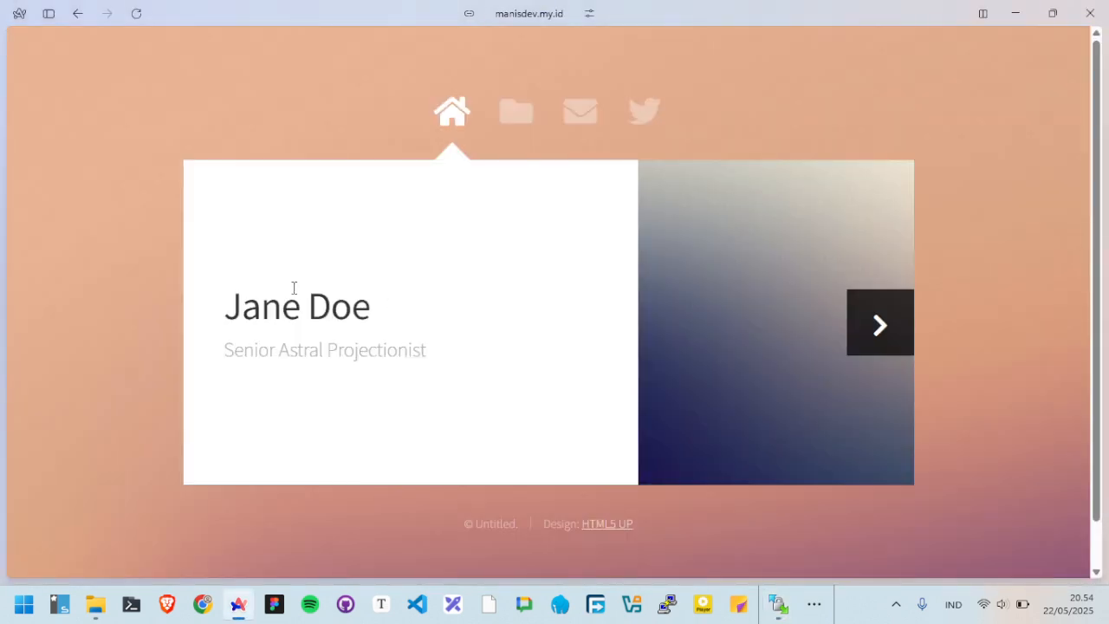
key("alt+Tab")
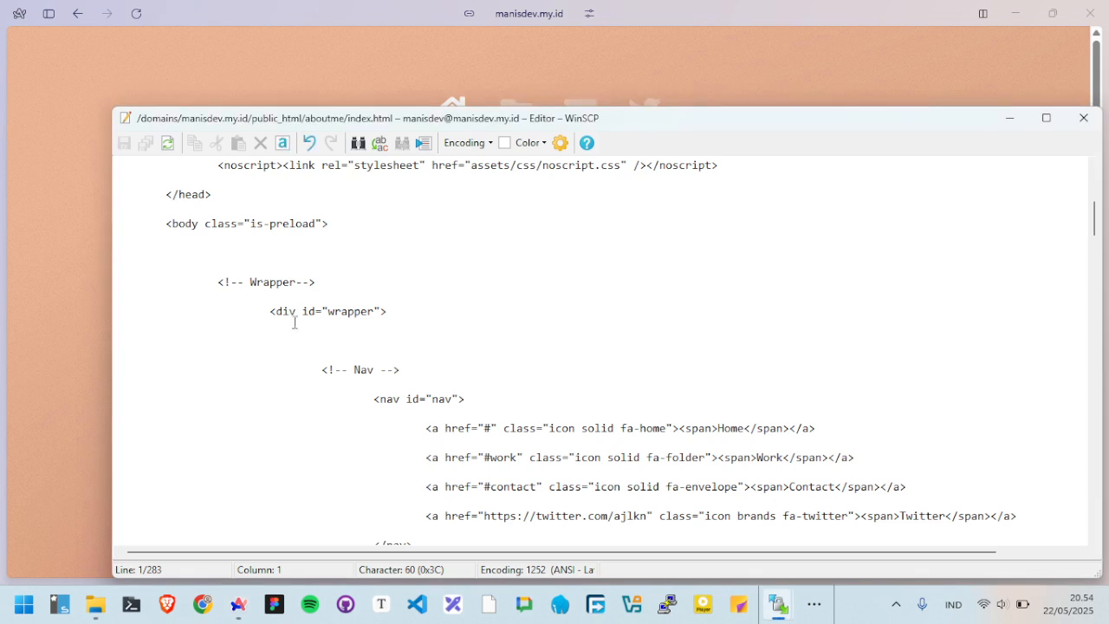
Find the 'Jane' placeholder and replace the heading with the owner's name.
key("ctrl+f")
type("jane")
key("Return")
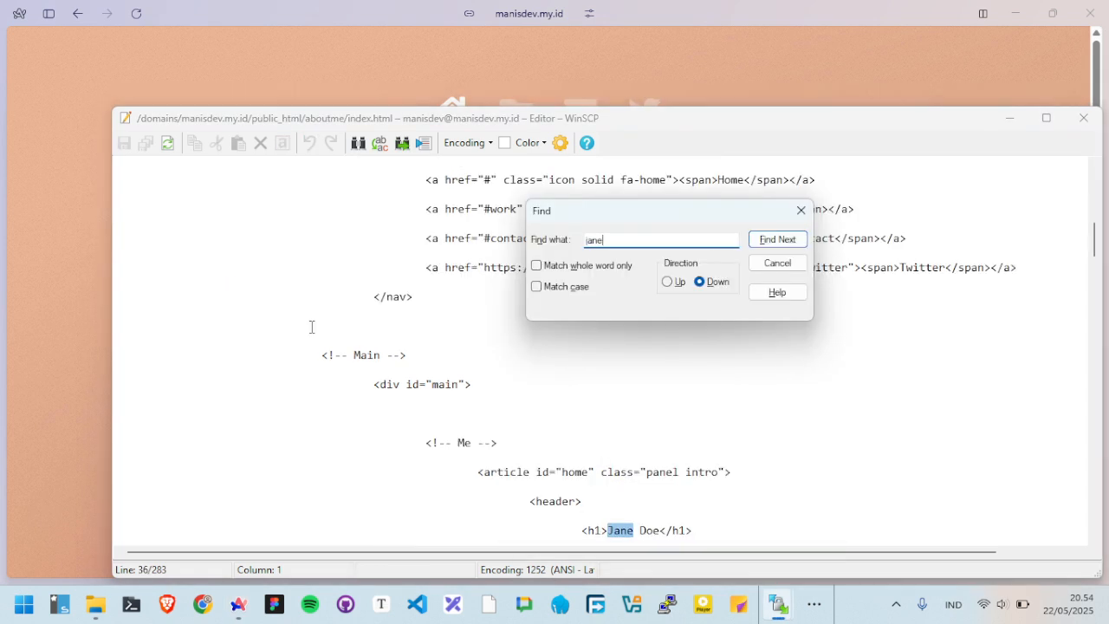
key("Escape")
scroll(588, 431, "down", 1)
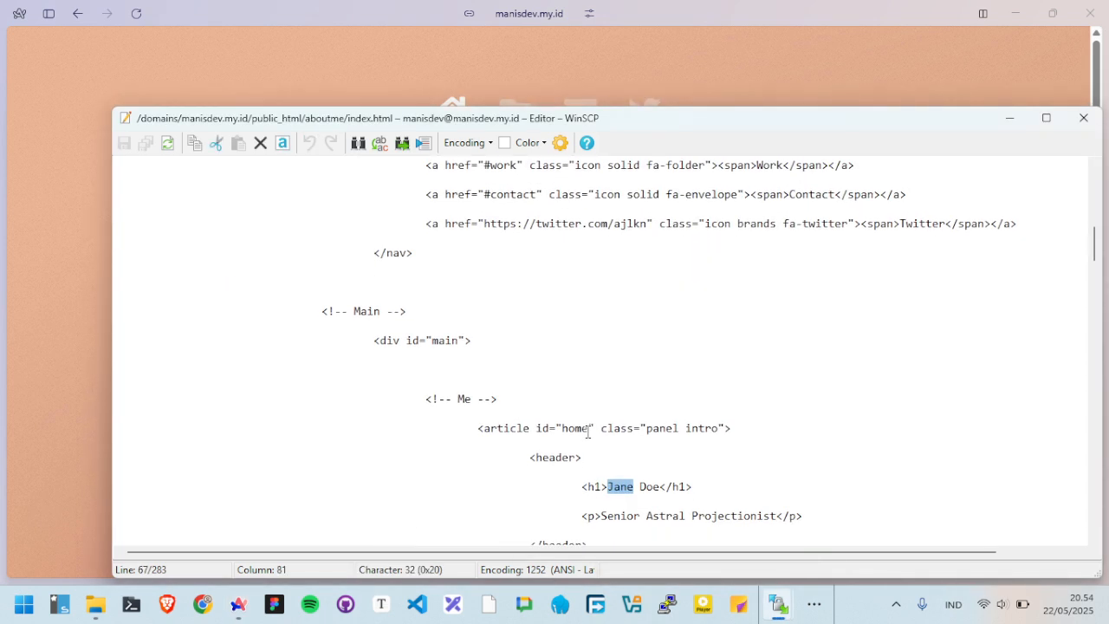
left_click_drag(659, 488, 606, 487)
key("BackSpace")
type("masipnu")
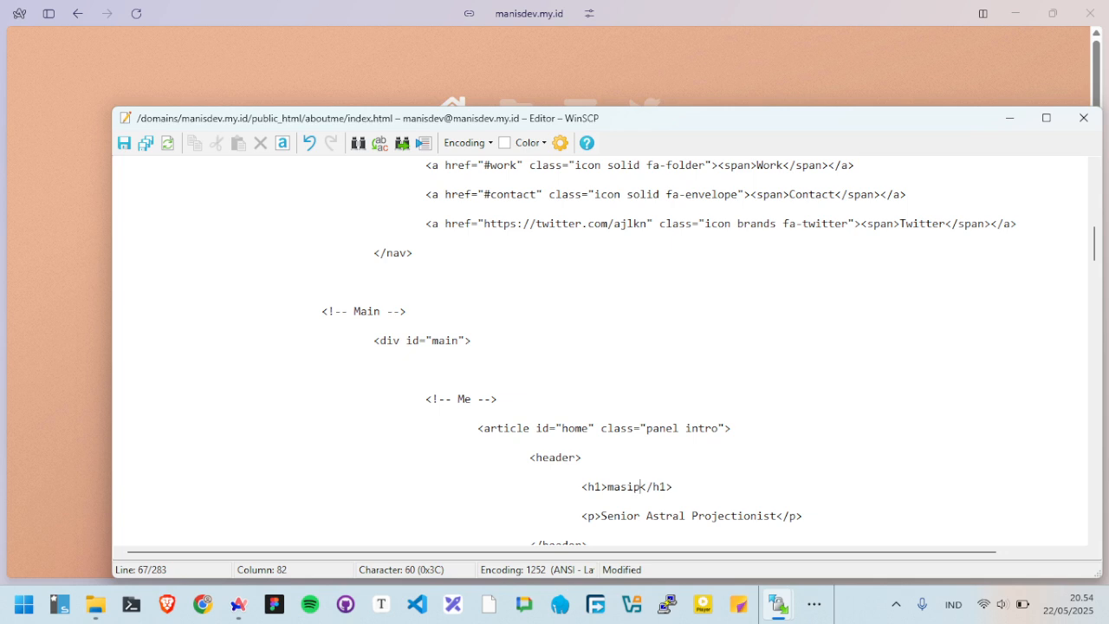
key("BackSpace")
key("BackSpace")
key("BackSpace")
key("BackSpace")
type("Masipnu Official")
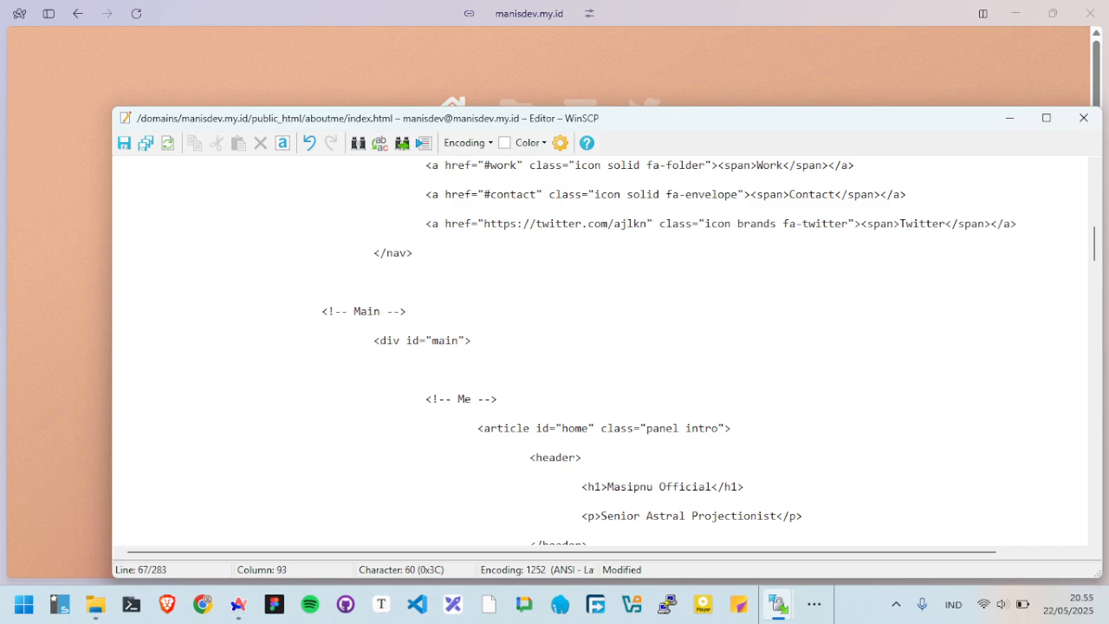
key("Down")
left_click_drag(710, 491, 608, 489)
type("Ipnu ")
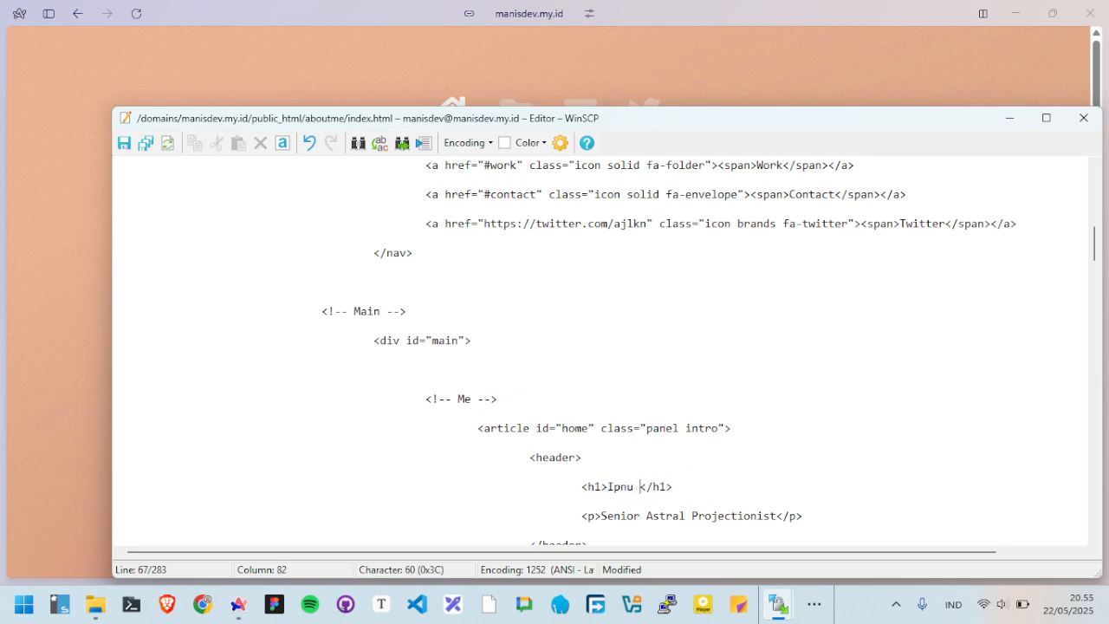
type("Masyaid")
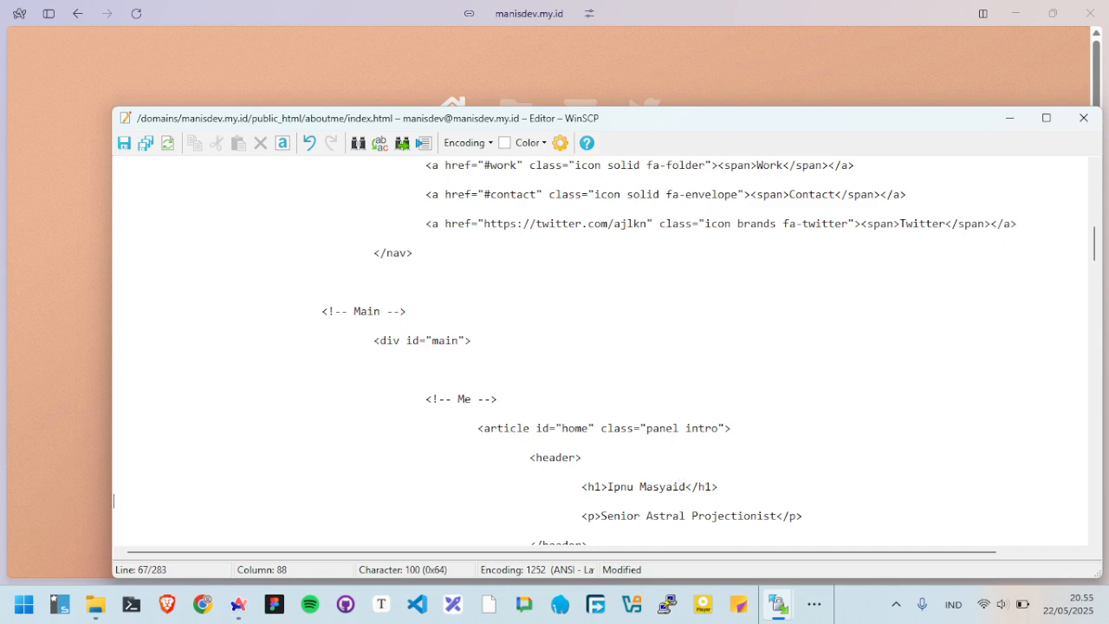
Change the subtitle to 'Junior Web Developer', then save and close the file.
key("End")
left_click_drag(776, 518, 602, 520)
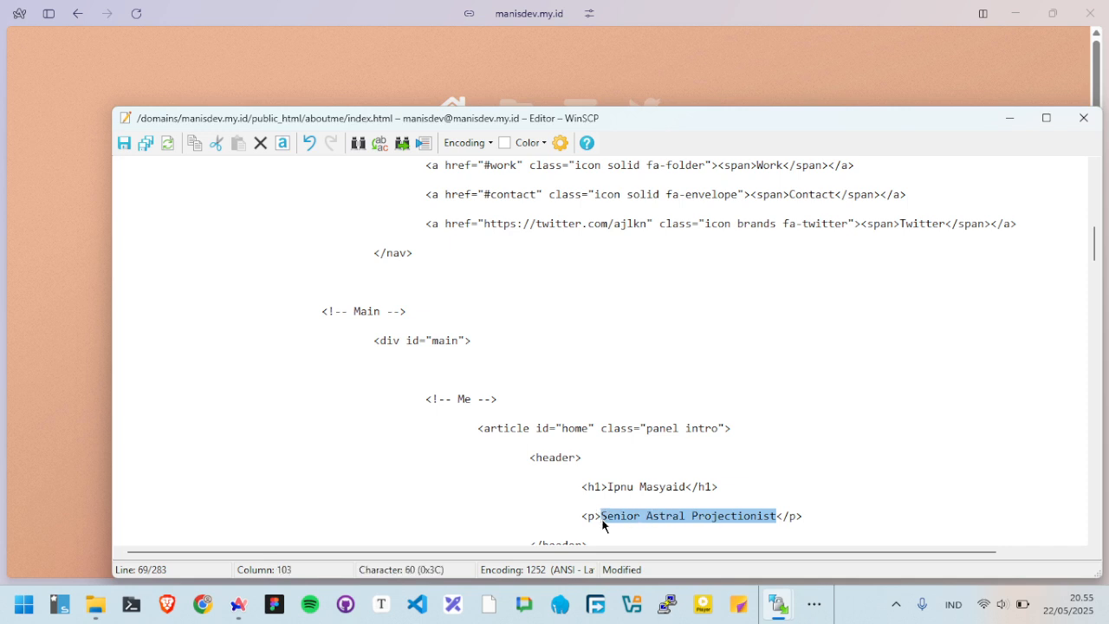
type("Junio")
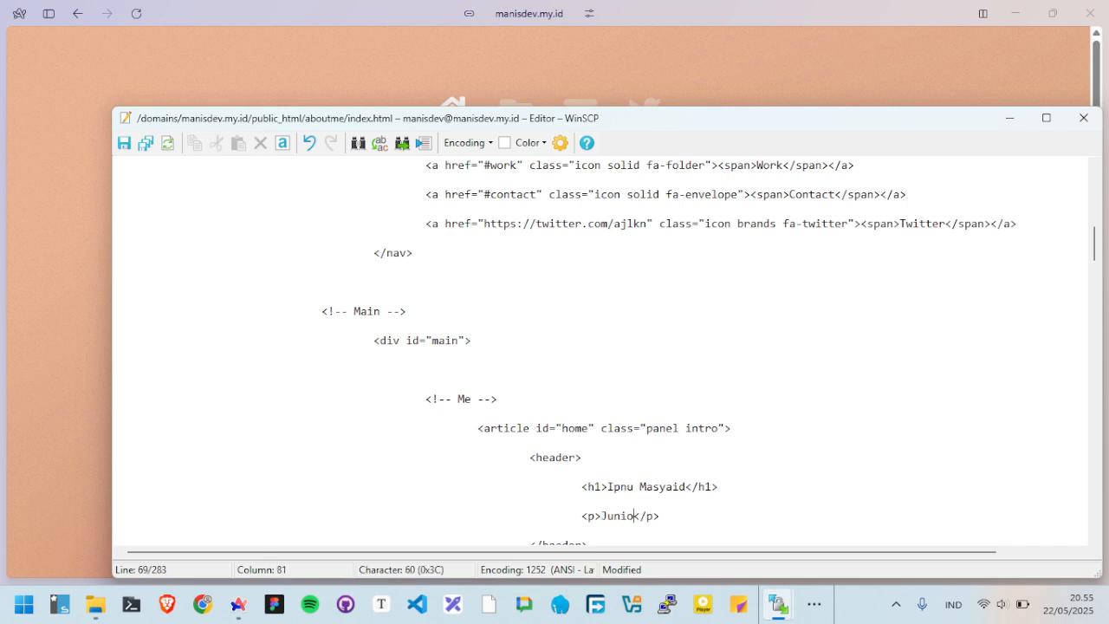
type("r Web Devel")
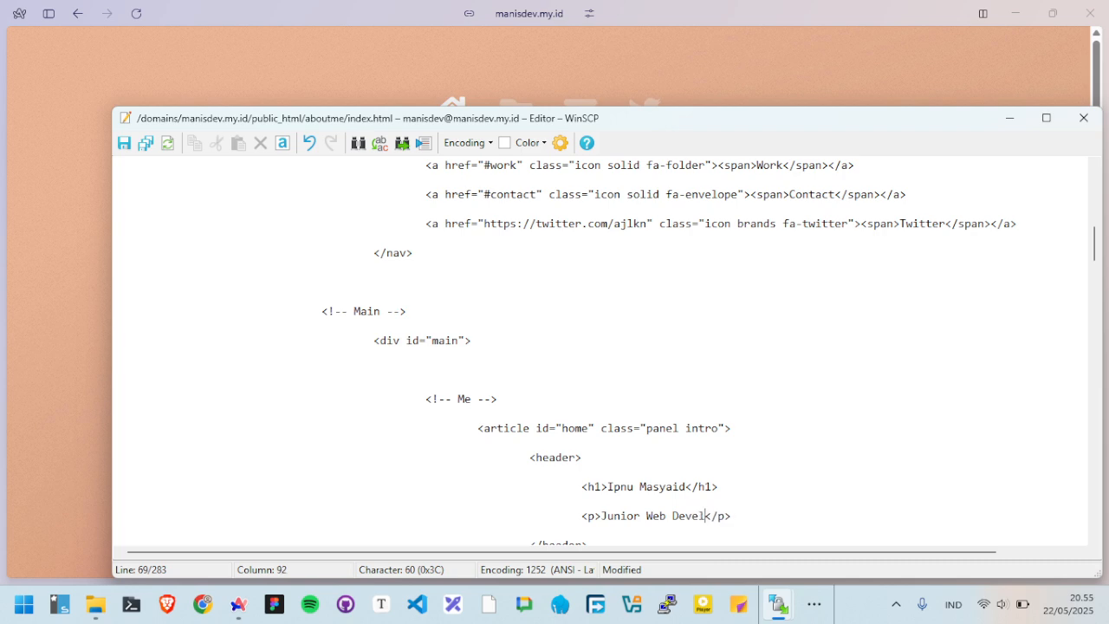
type("oper")
left_click(125, 144)
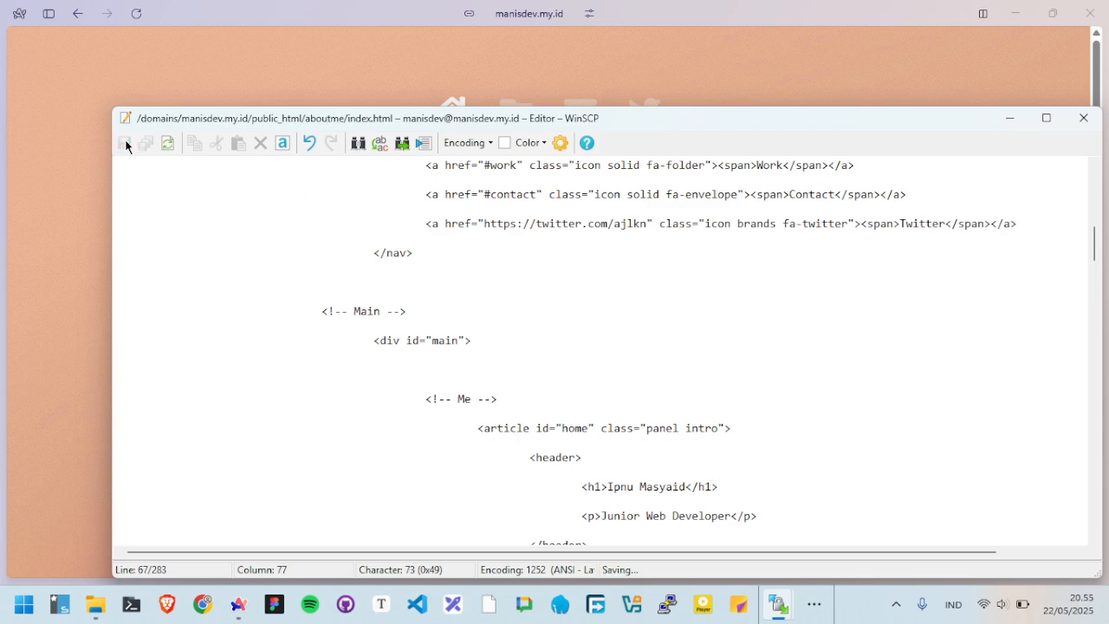
left_click(1084, 118)
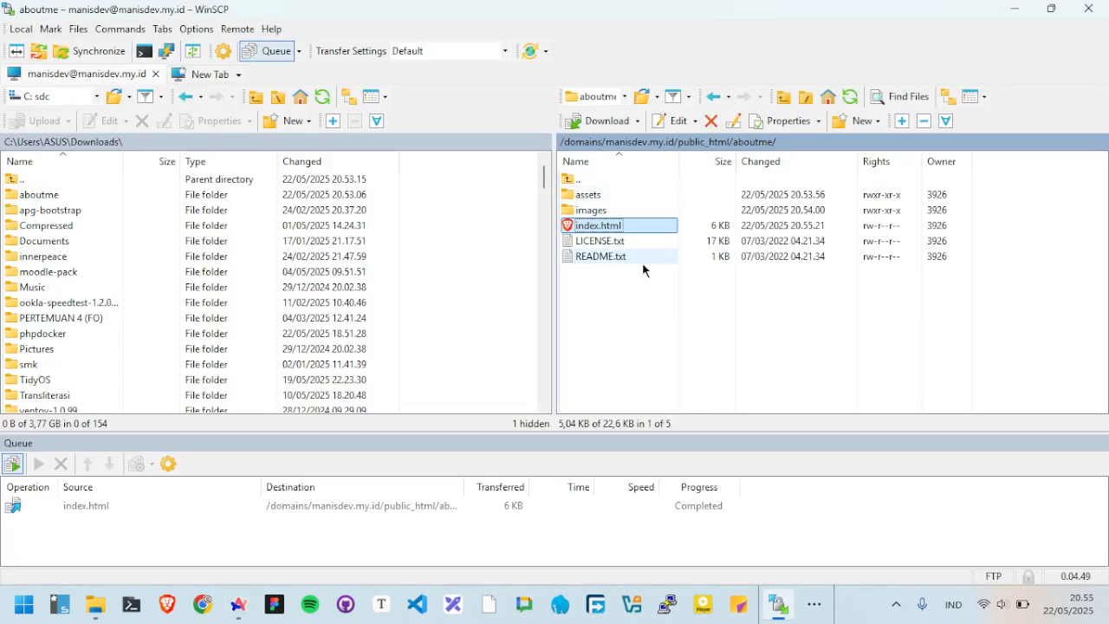
Reload the live aboutme page to confirm the new heading, then return to its Home panel.
key("alt+Tab")
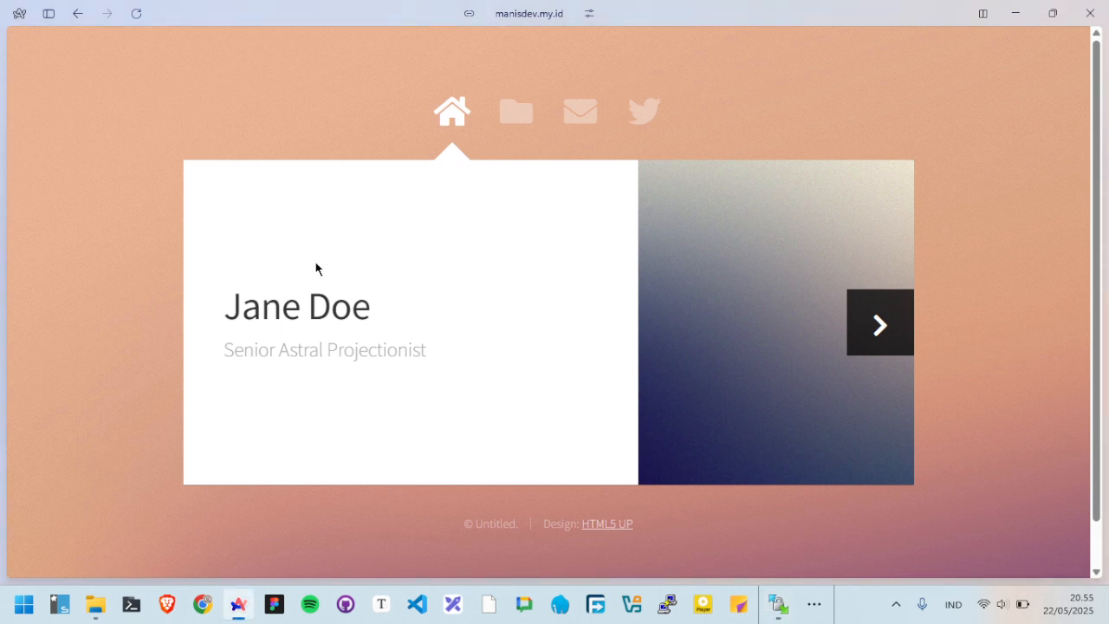
key("F5")
left_click_drag(221, 312, 439, 365)
left_click(516, 114)
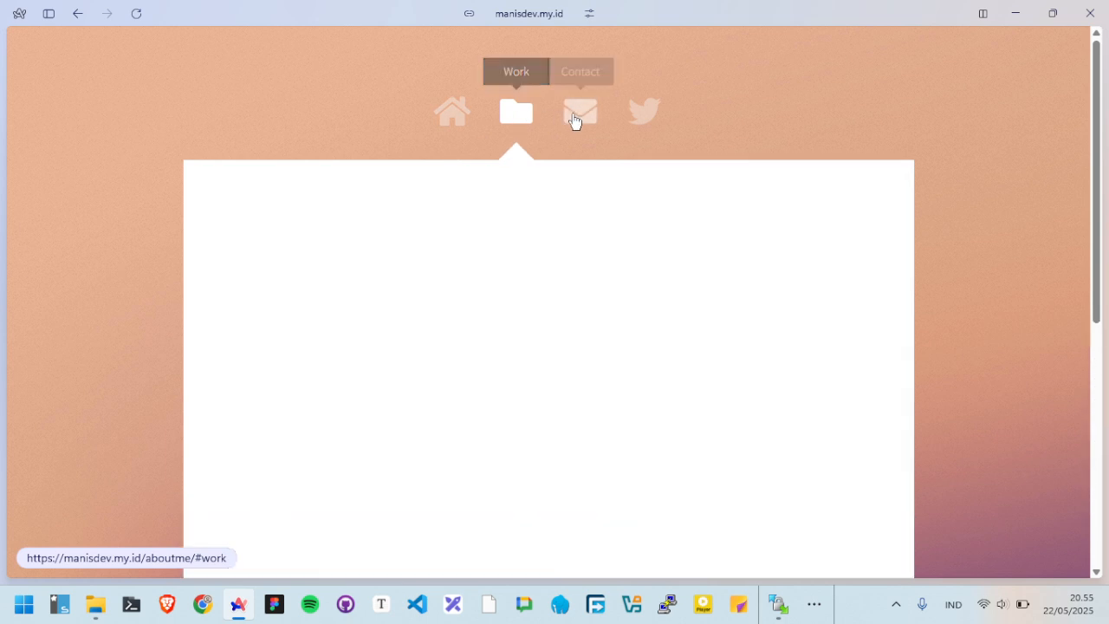
left_click(453, 114)
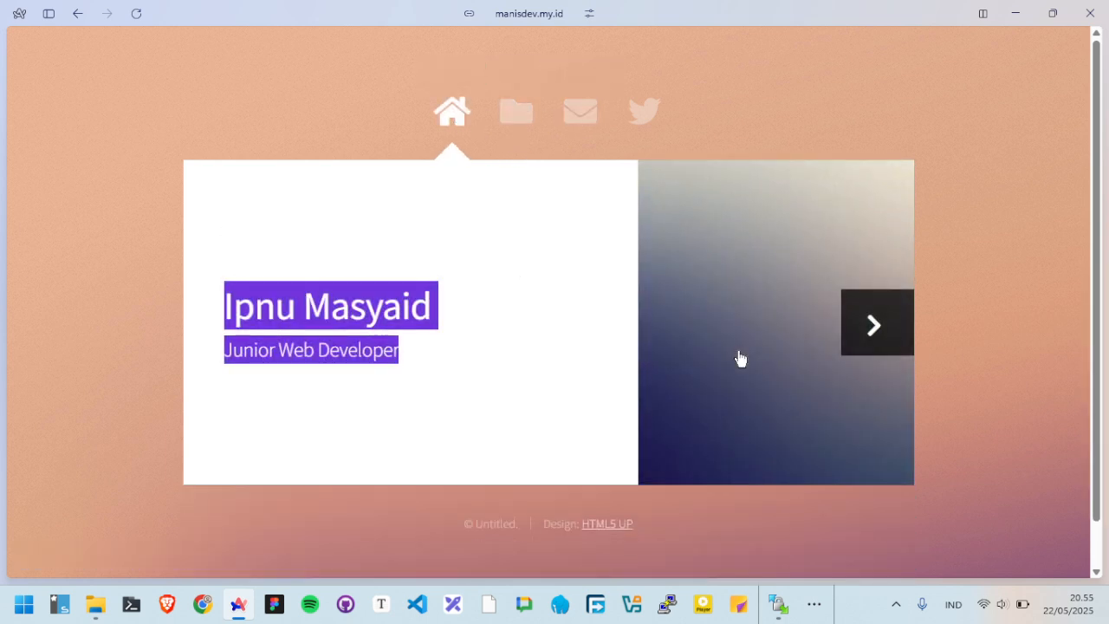
scroll(741, 359, "down", 2)
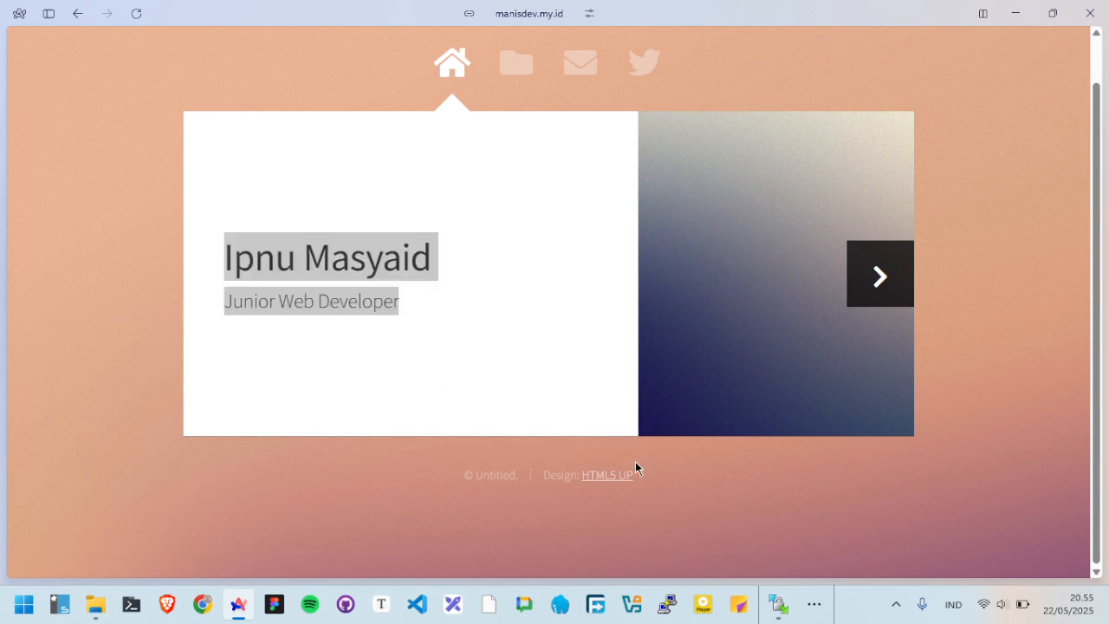
left_click(519, 15)
key("ctrl+c")
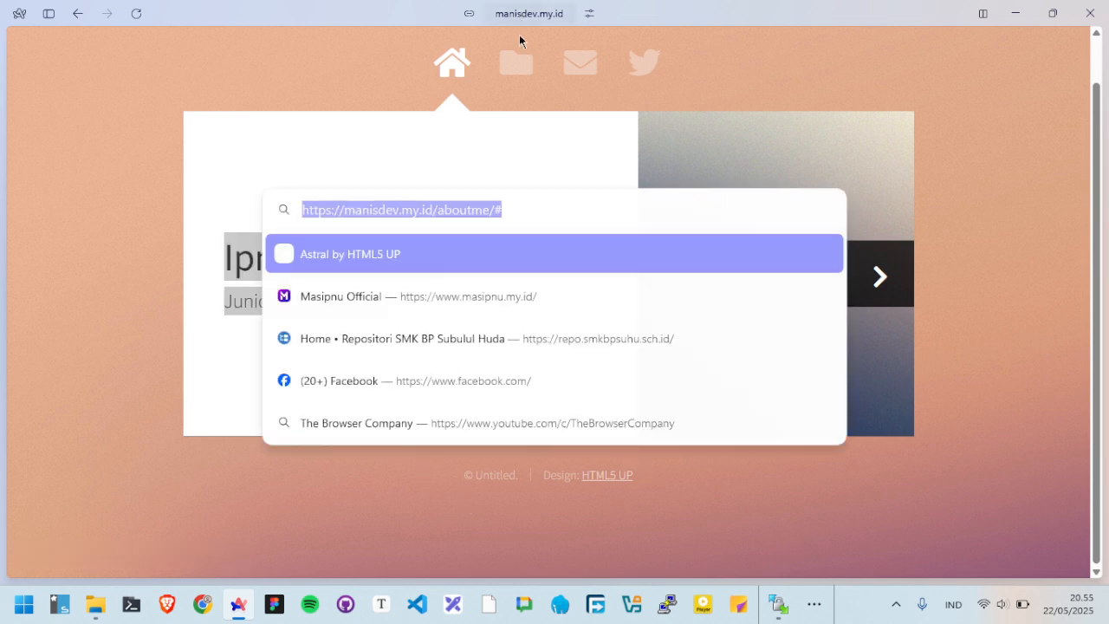
left_click(536, 217)
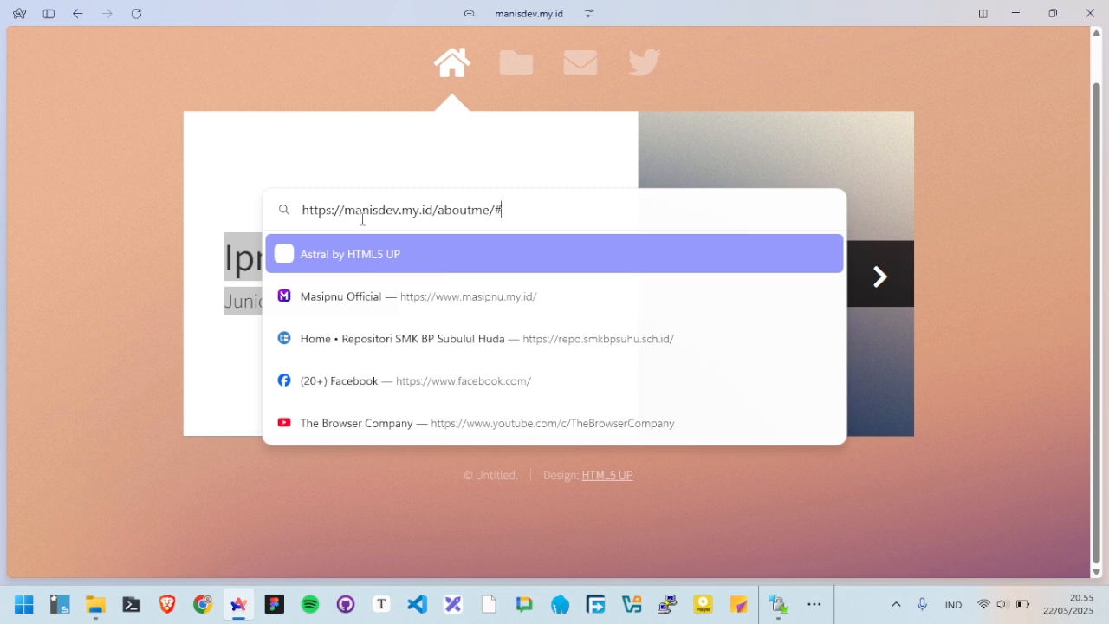
left_click_drag(324, 211, 499, 209)
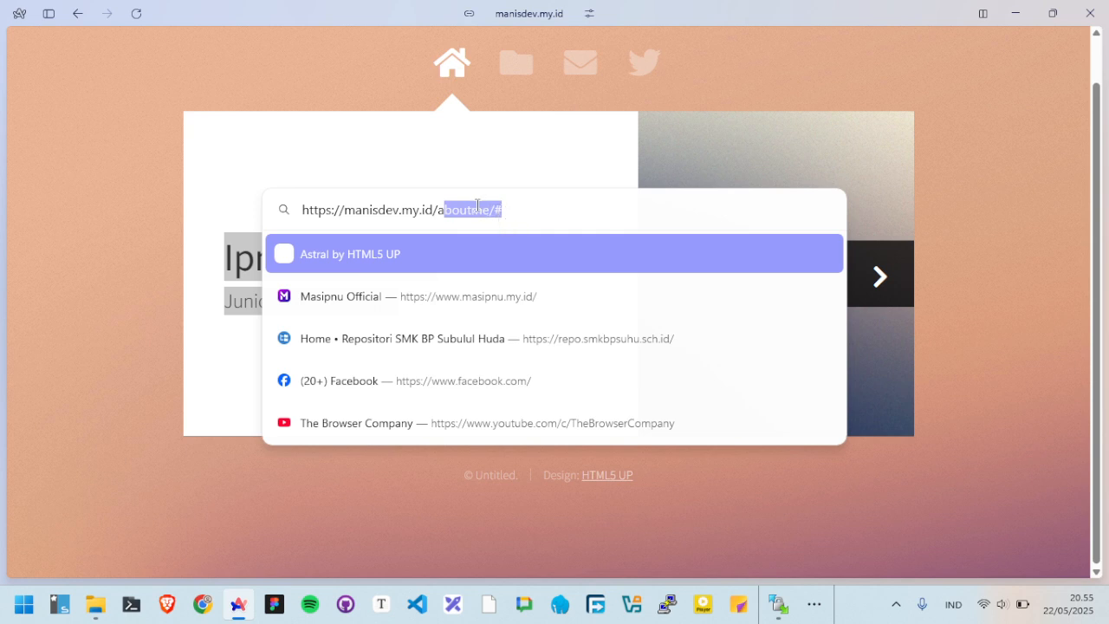
left_click(344, 214)
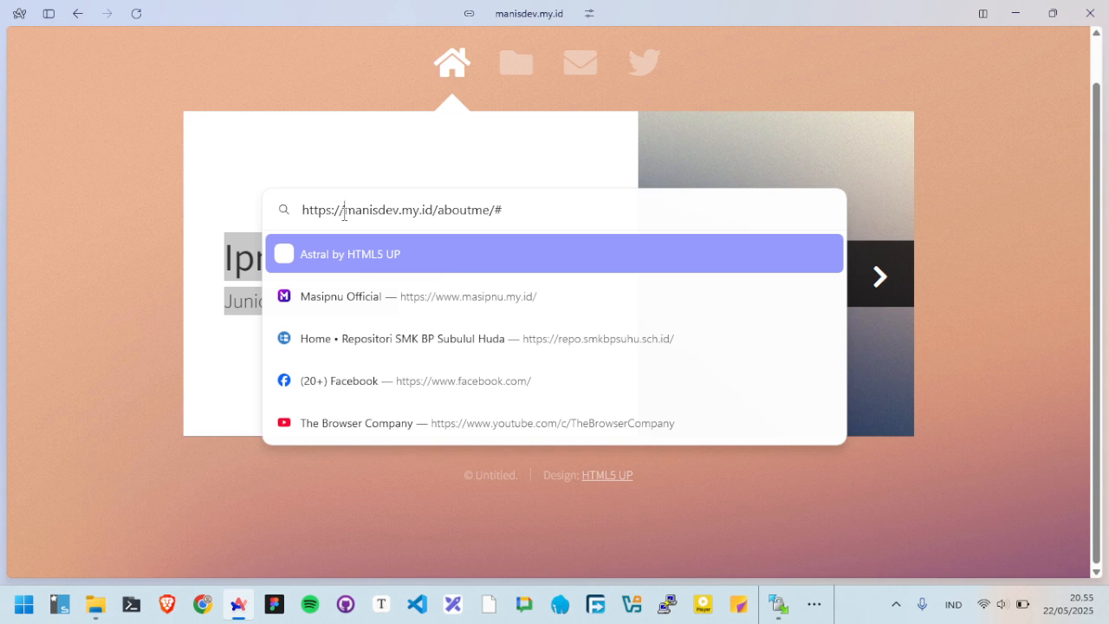
type("abouy")
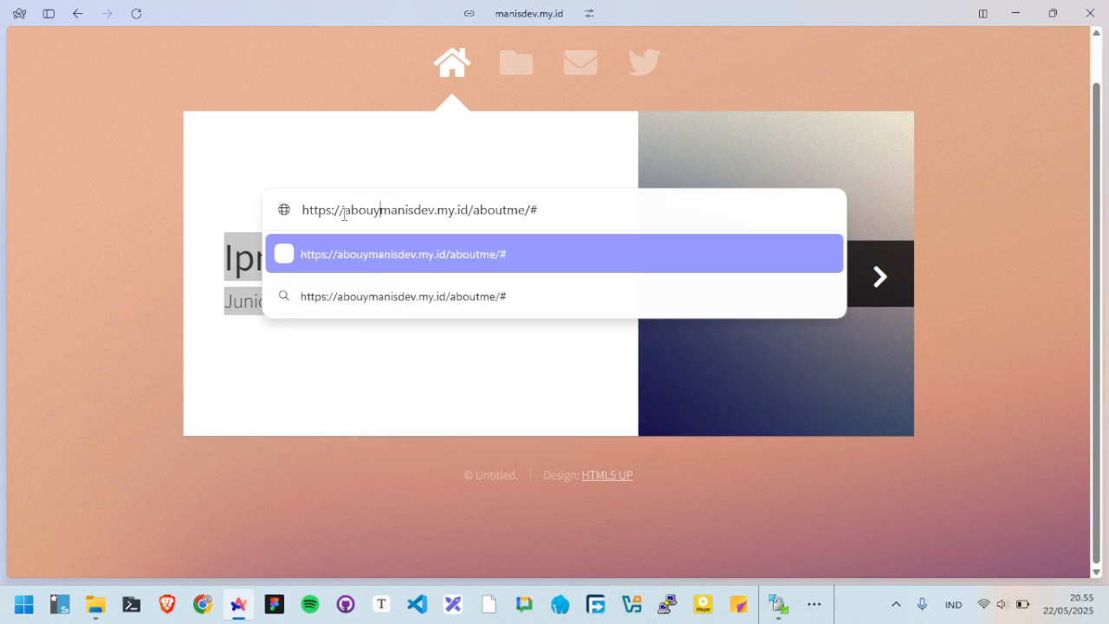
key("BackSpace")
type("t")
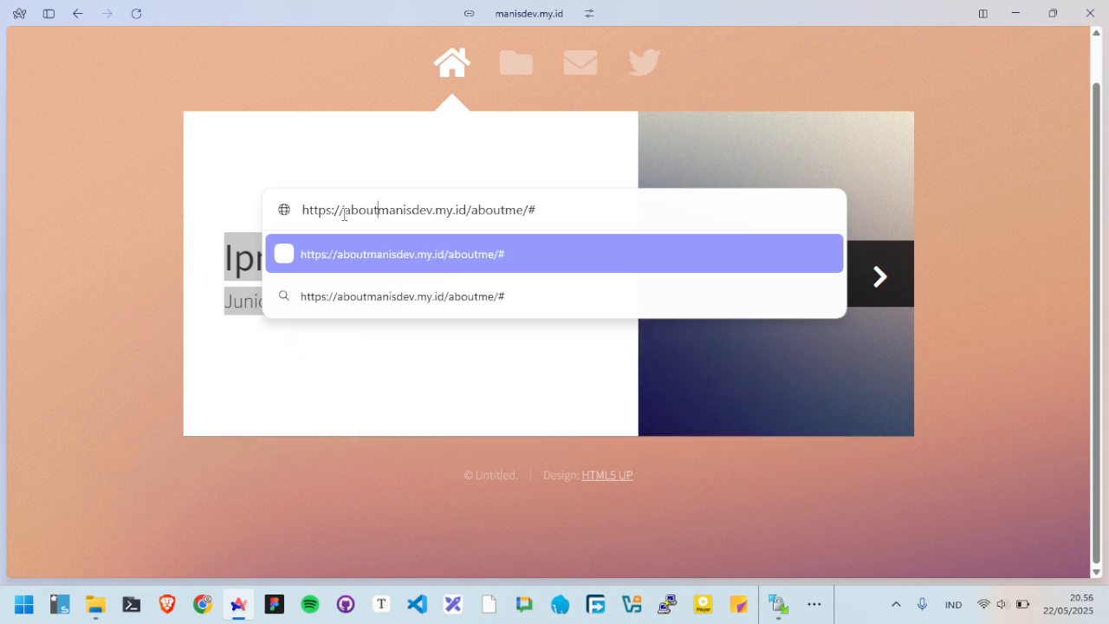
type(".")
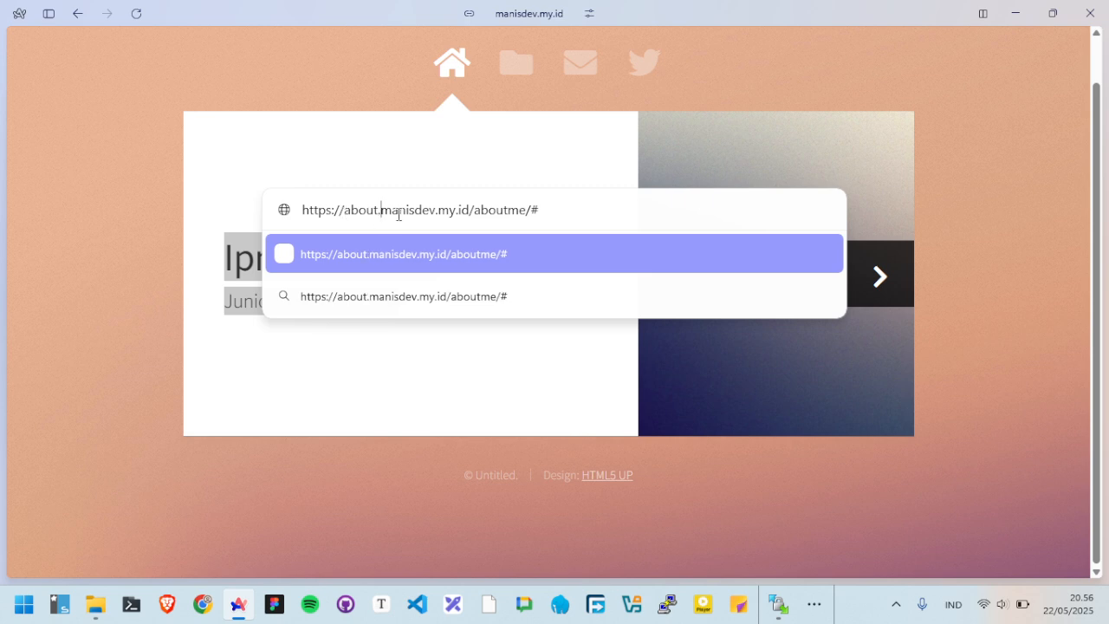
type("me")
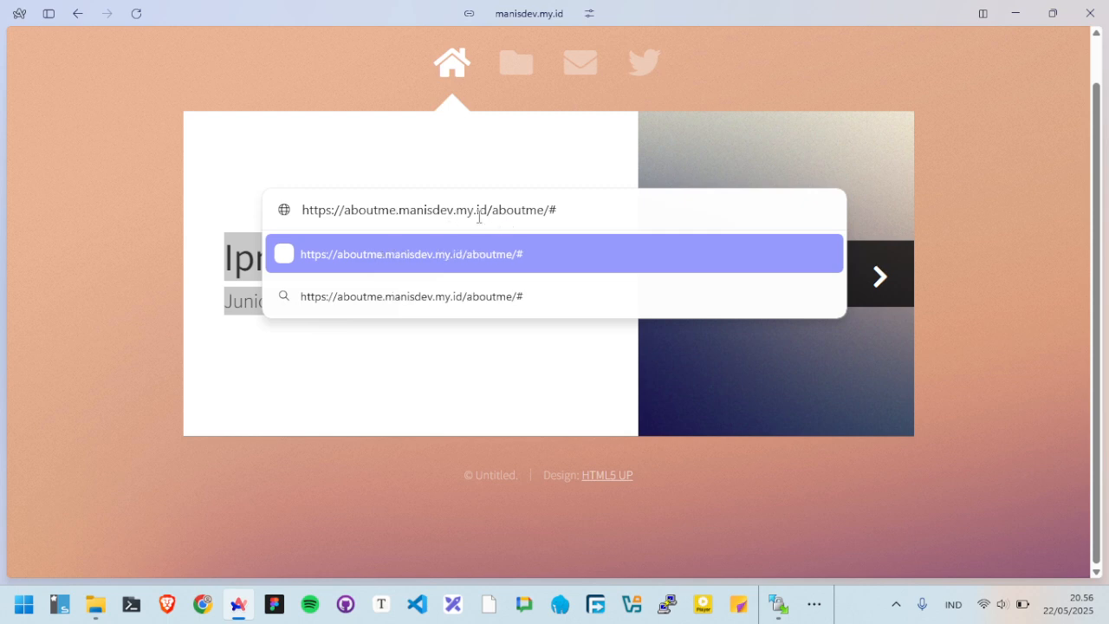
left_click(289, 482)
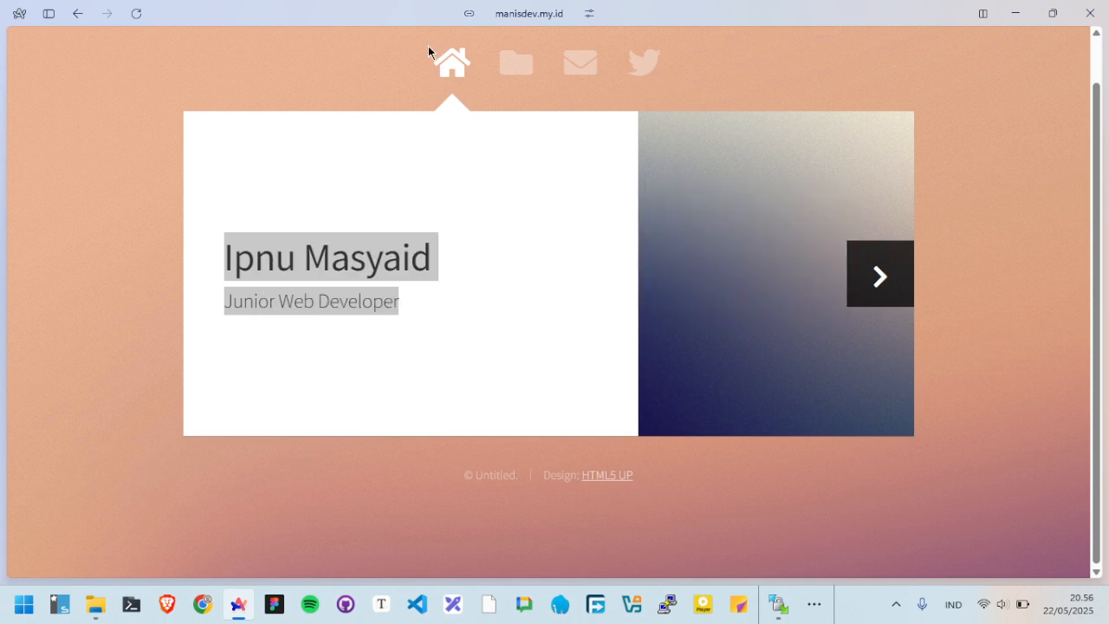
key("alt+Tab")
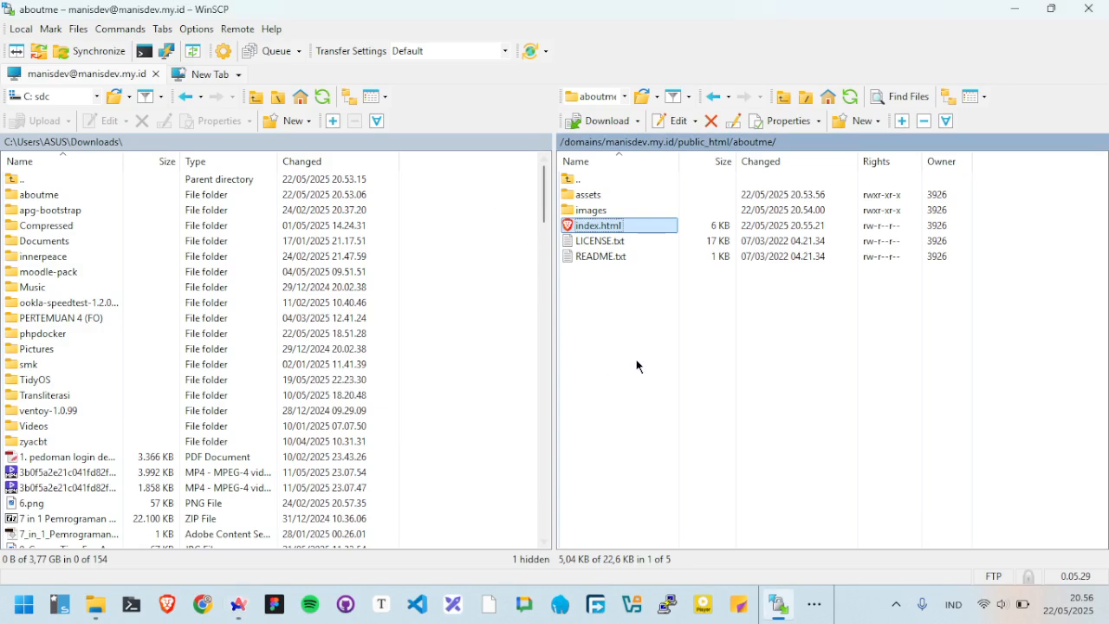
Browse up to domains/manisdev.my.id, reopen public_html, and bring up the aboutme folder's actions.
left_click(637, 365)
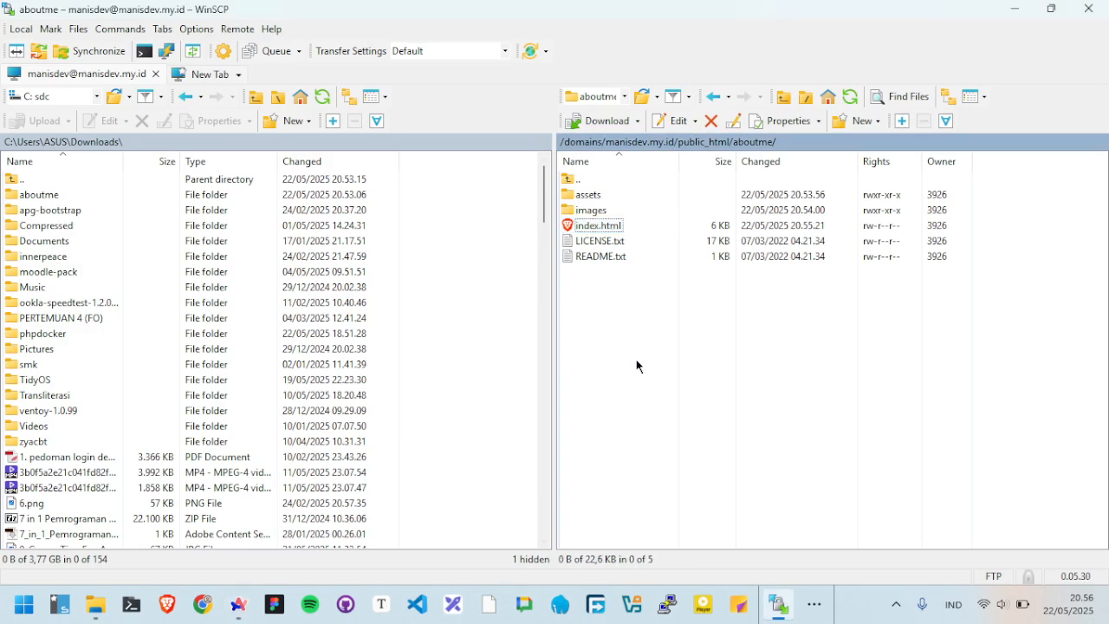
left_click(716, 145)
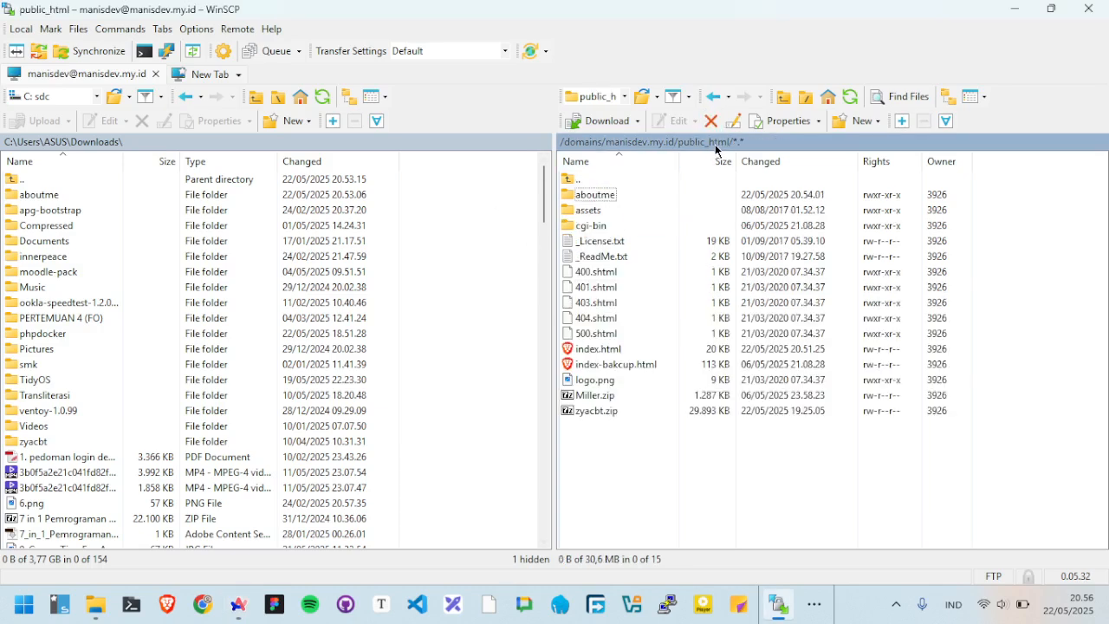
left_click(595, 196)
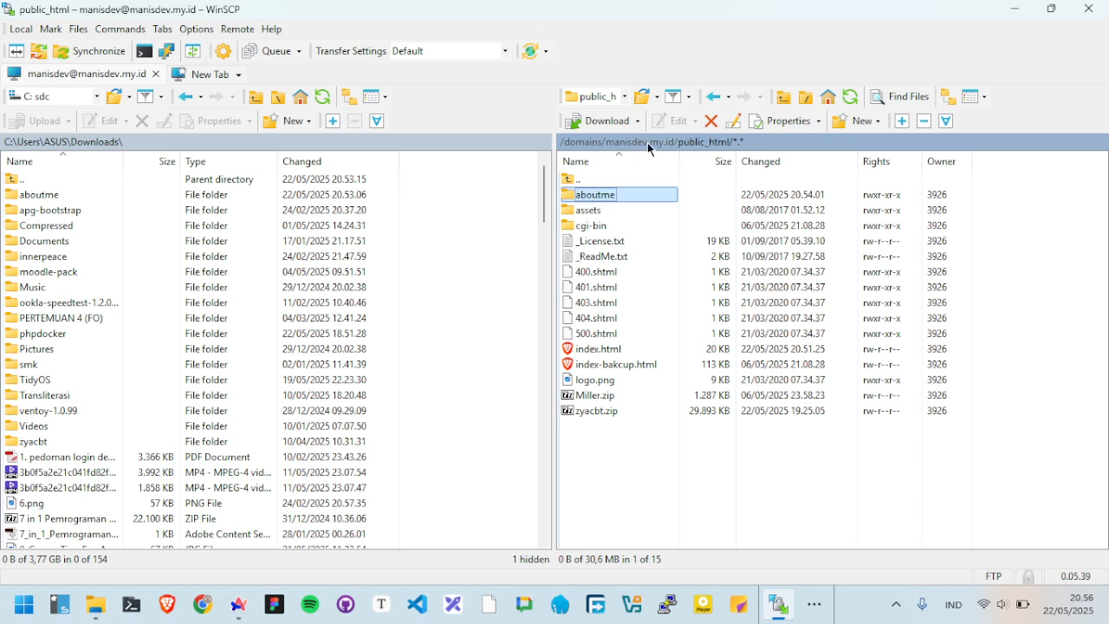
left_click(592, 150)
double_click(608, 195)
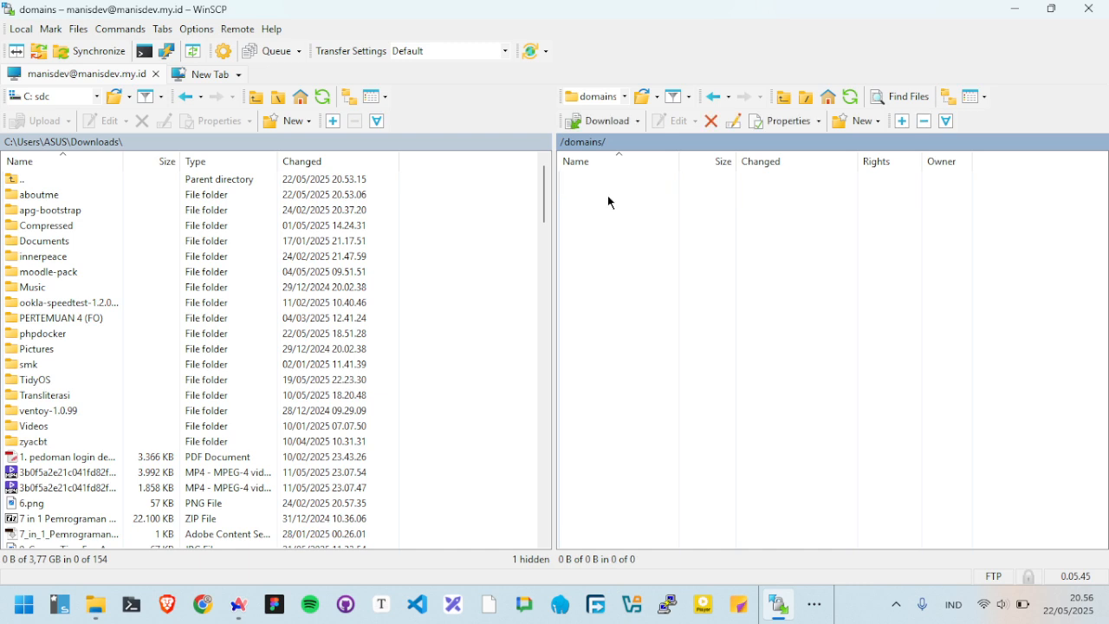
left_click(596, 241)
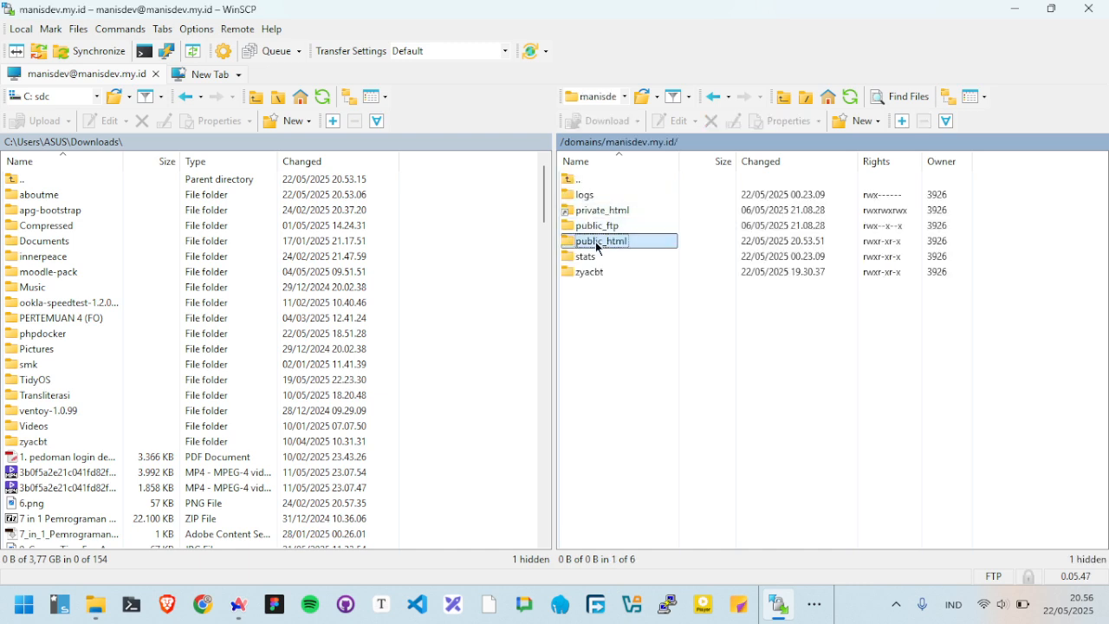
double_click(595, 241)
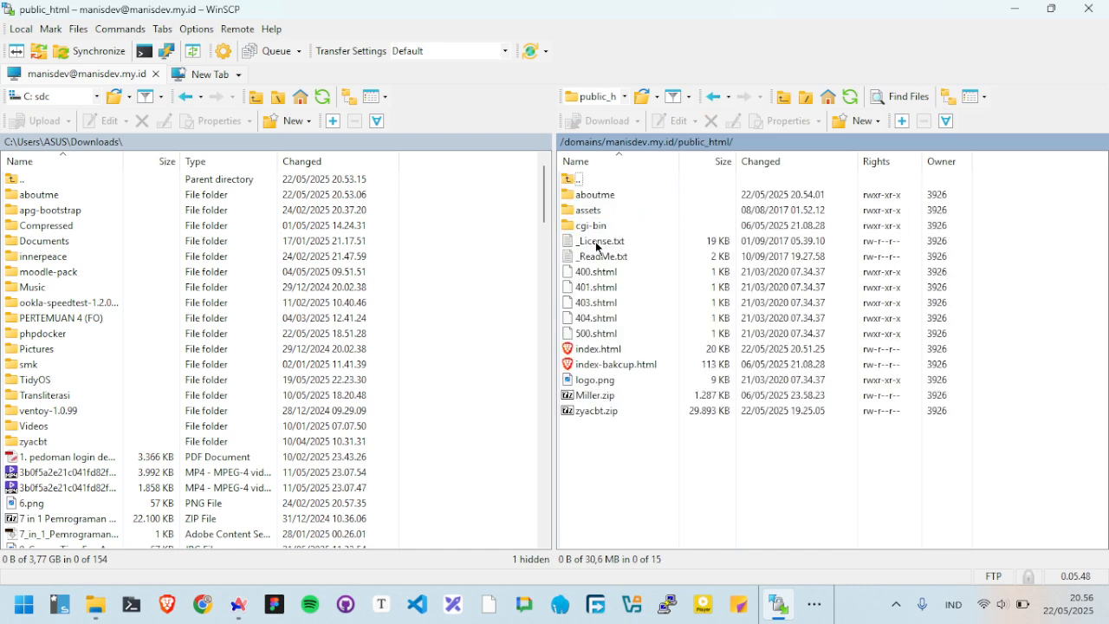
right_click(592, 197)
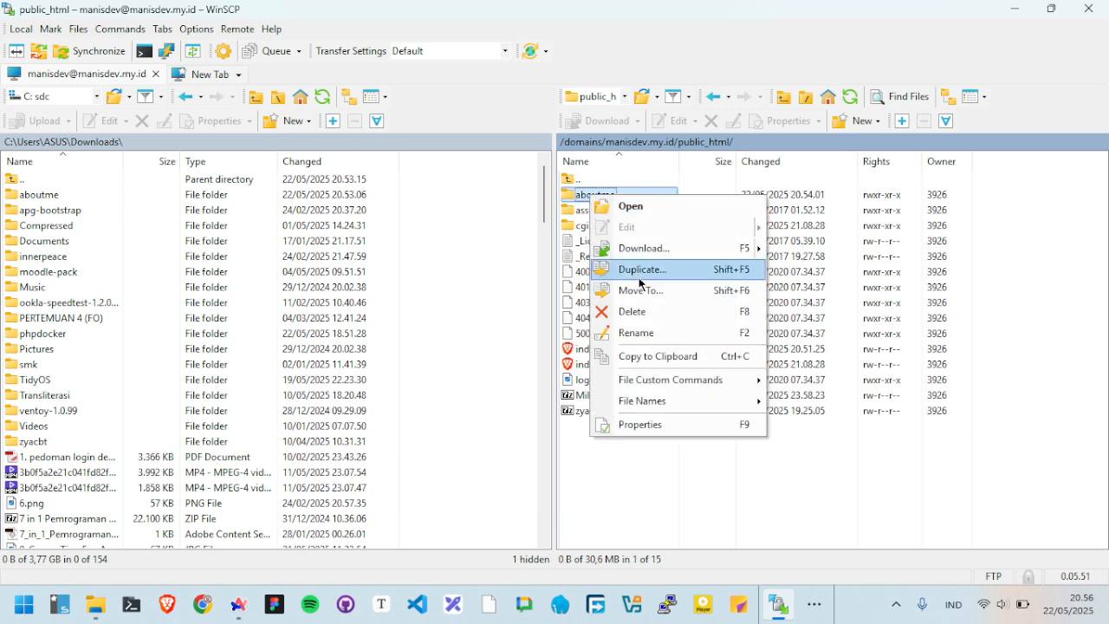
Move aboutme from public_html to /domains/manisdev.my.id/aboutme and open it to check the files.
left_click(644, 299)
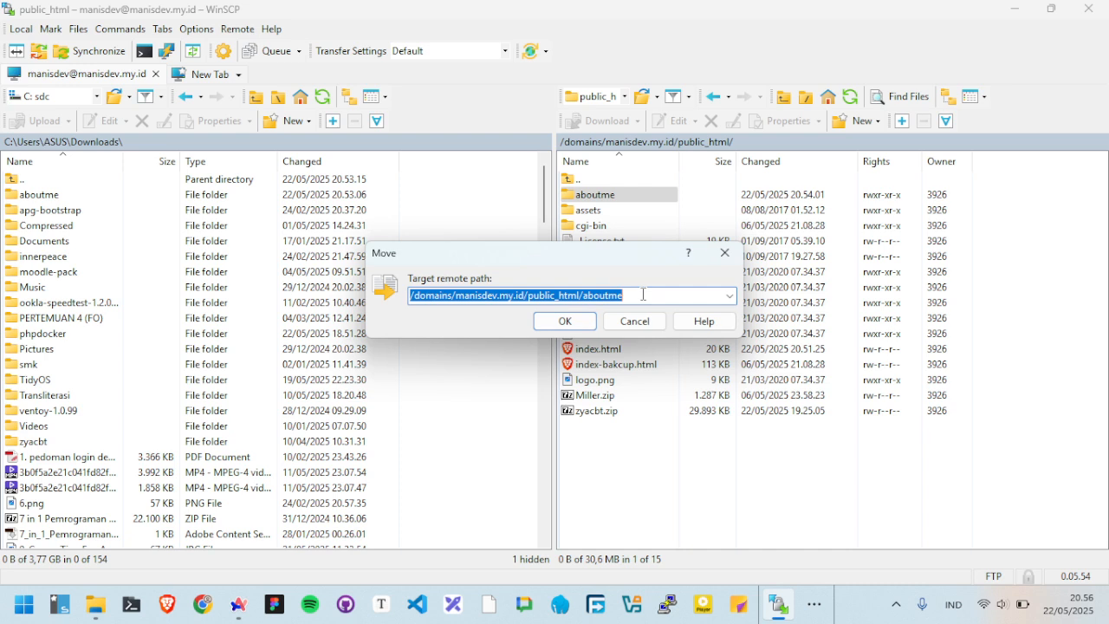
left_click(634, 298)
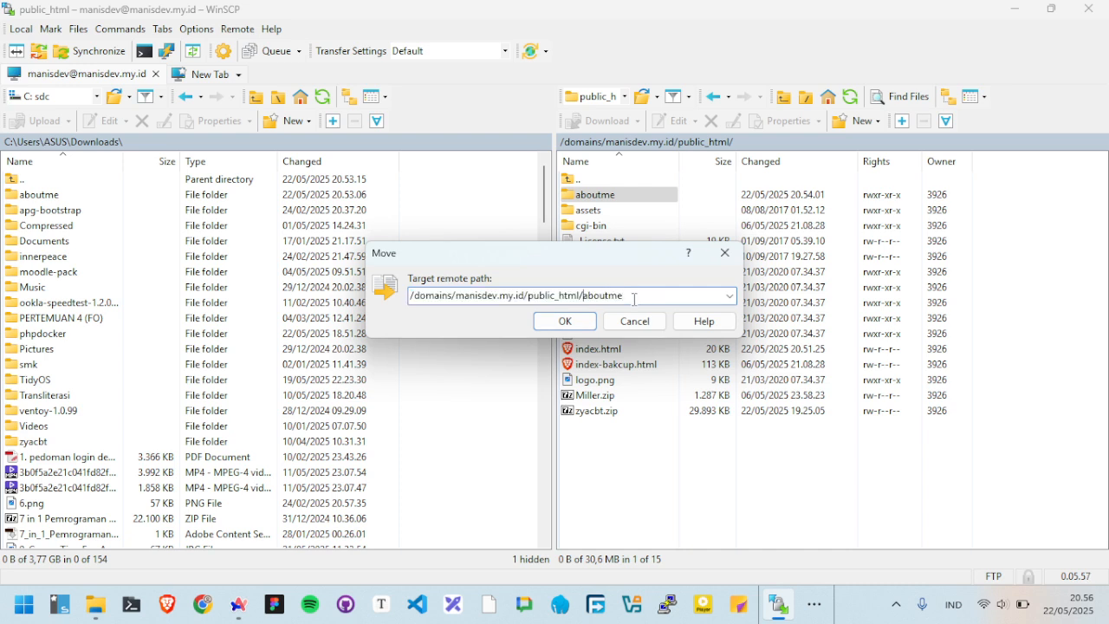
key("BackSpace")
key("BackSpace")
key("BackSpace")
key("BackSpace")
key("BackSpace")
key("BackSpace")
key("BackSpace")
key("BackSpace")
key("BackSpace")
key("BackSpace")
key("BackSpace")
key("BackSpace")
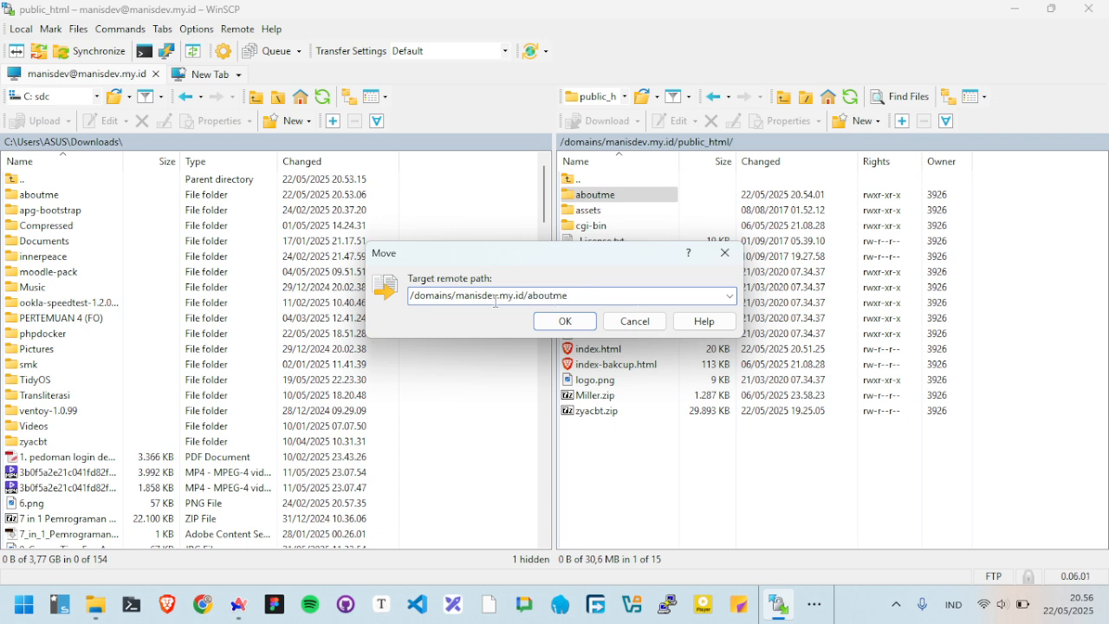
left_click(561, 322)
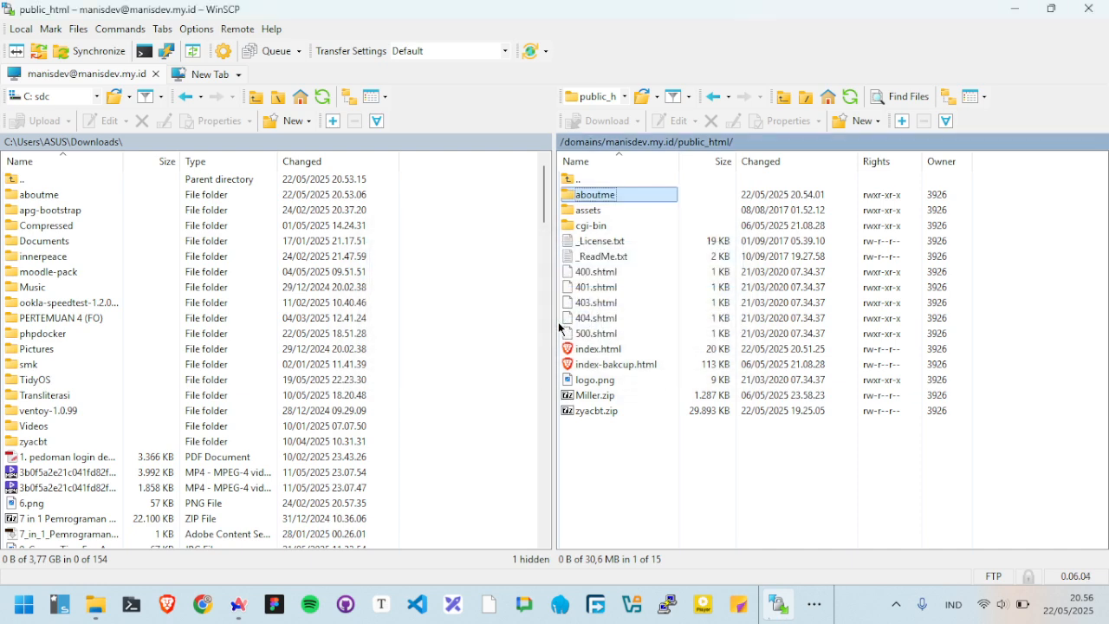
left_click(659, 144)
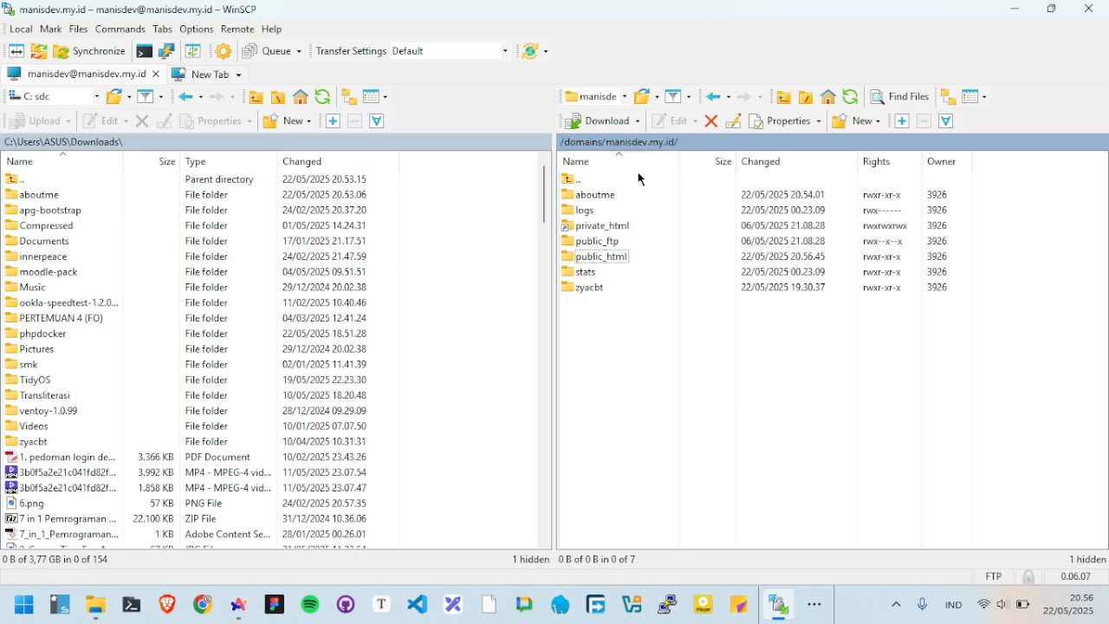
double_click(604, 190)
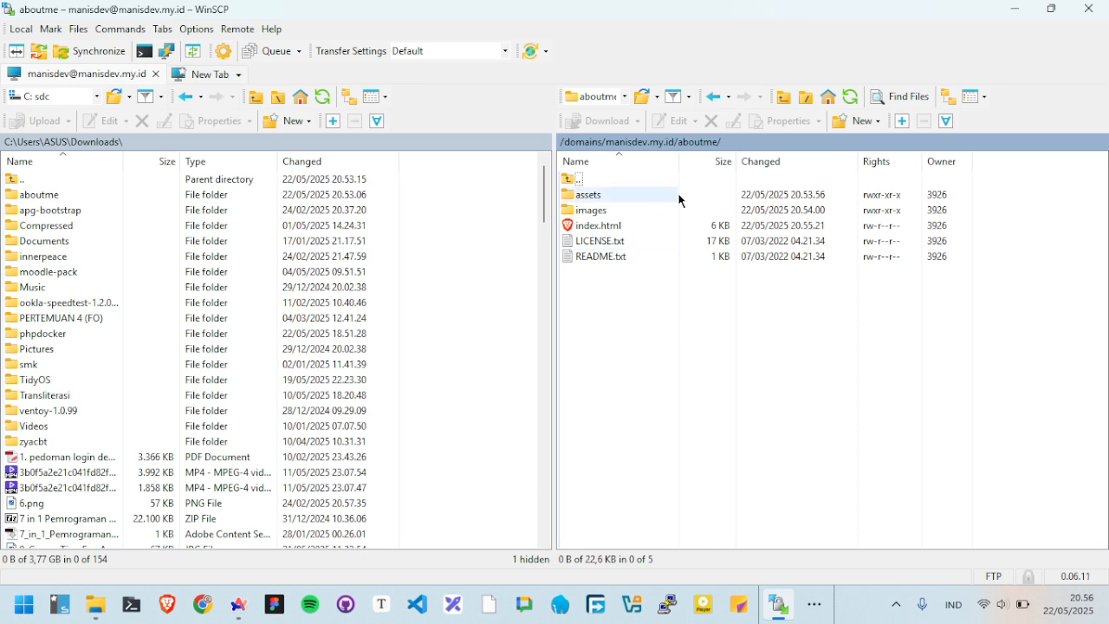
key("alt+Tab")
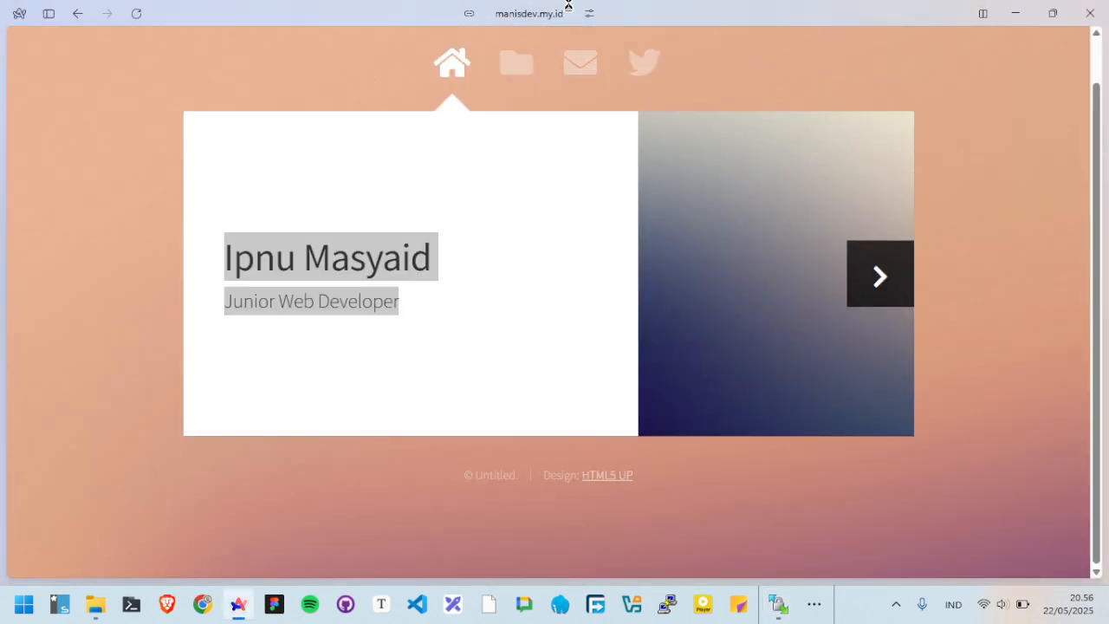
Reload the old manisdev.my.id/aboutme/ address, which now returns Not Found.
left_click(534, 19)
key("ctrl+v")
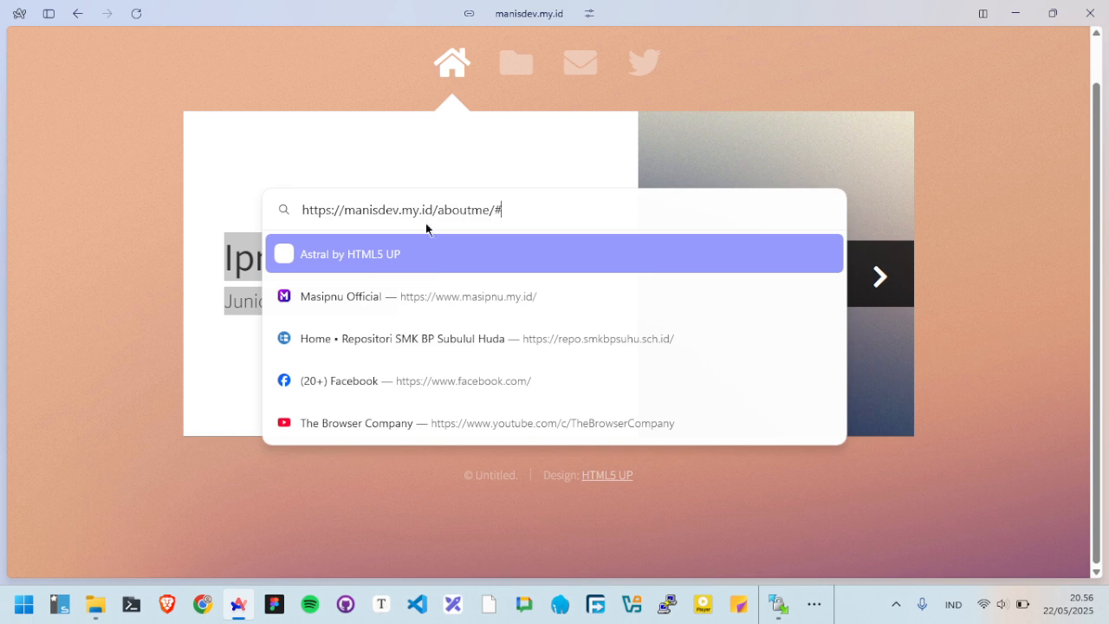
left_click(263, 61)
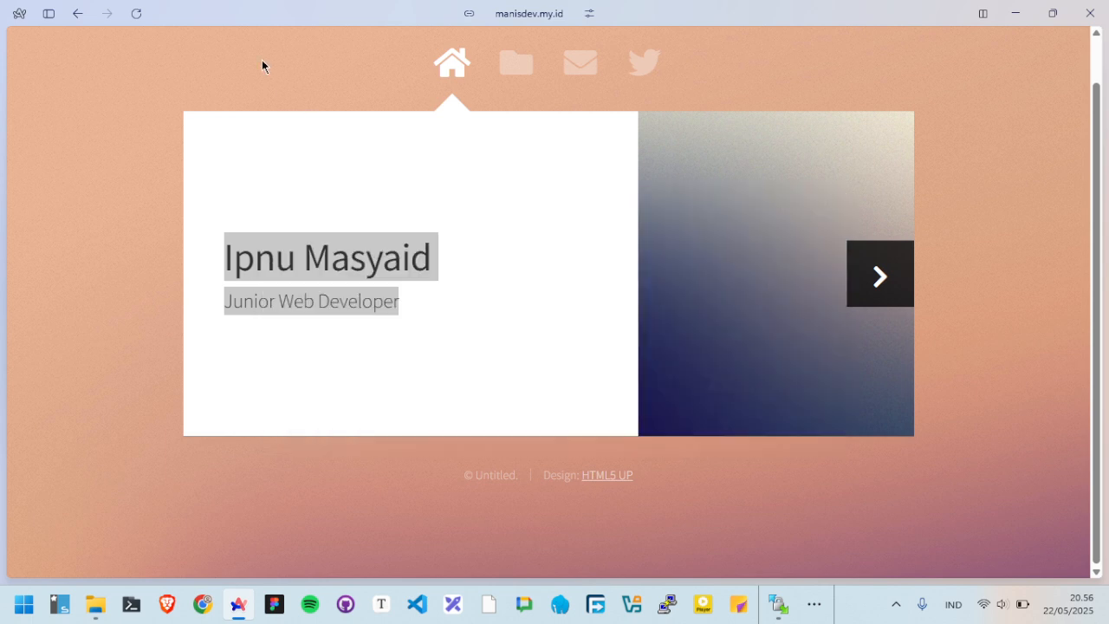
key("ctrl+r")
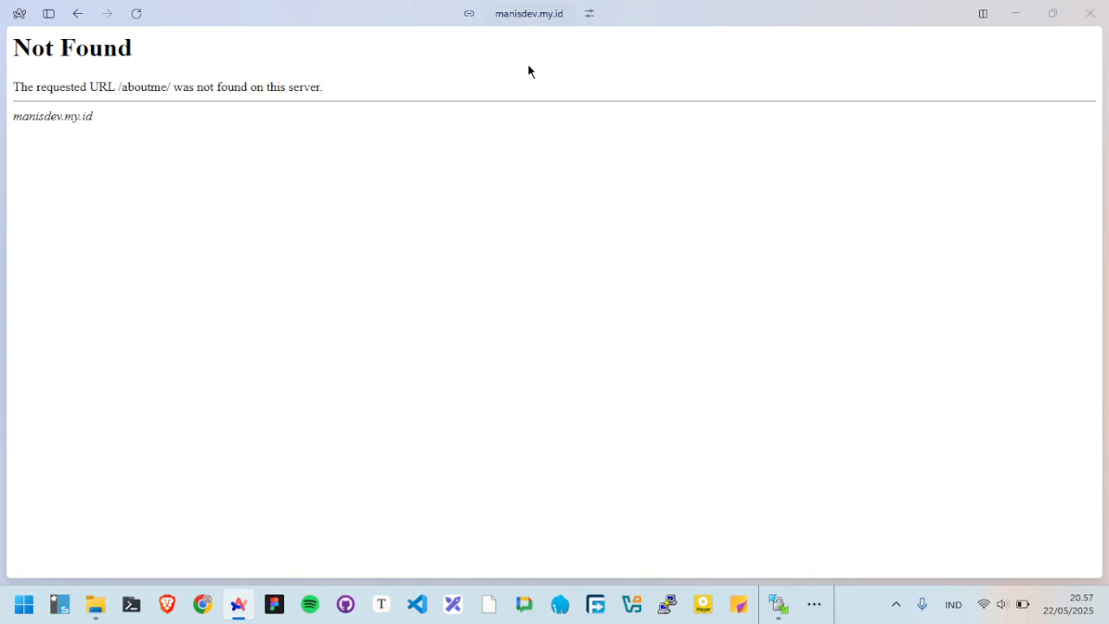
key("alt+Tab")
key("alt+Tab")
key("alt+Tab")
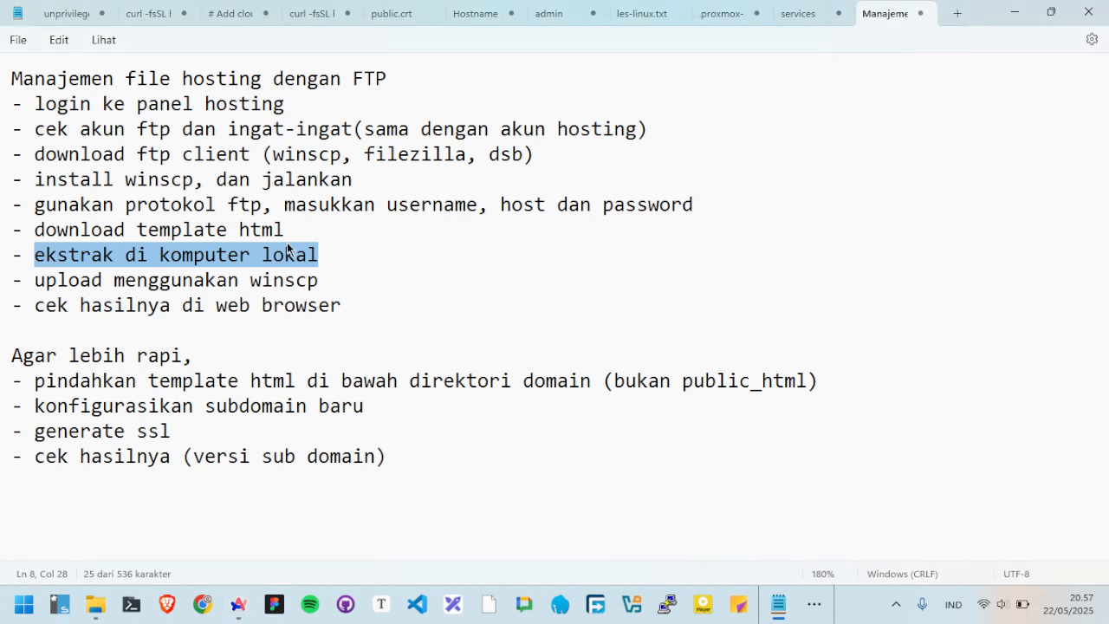
Highlight the planned steps in the notes, ending on 'konfigurasikan subdomain baru'.
left_click(250, 283)
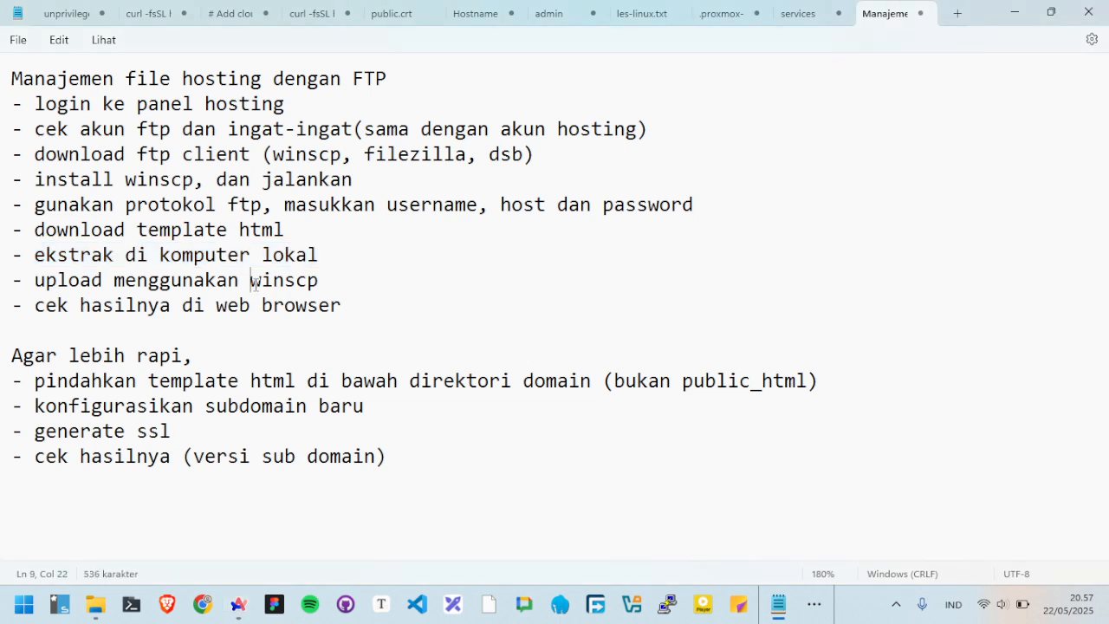
triple_click(13, 355)
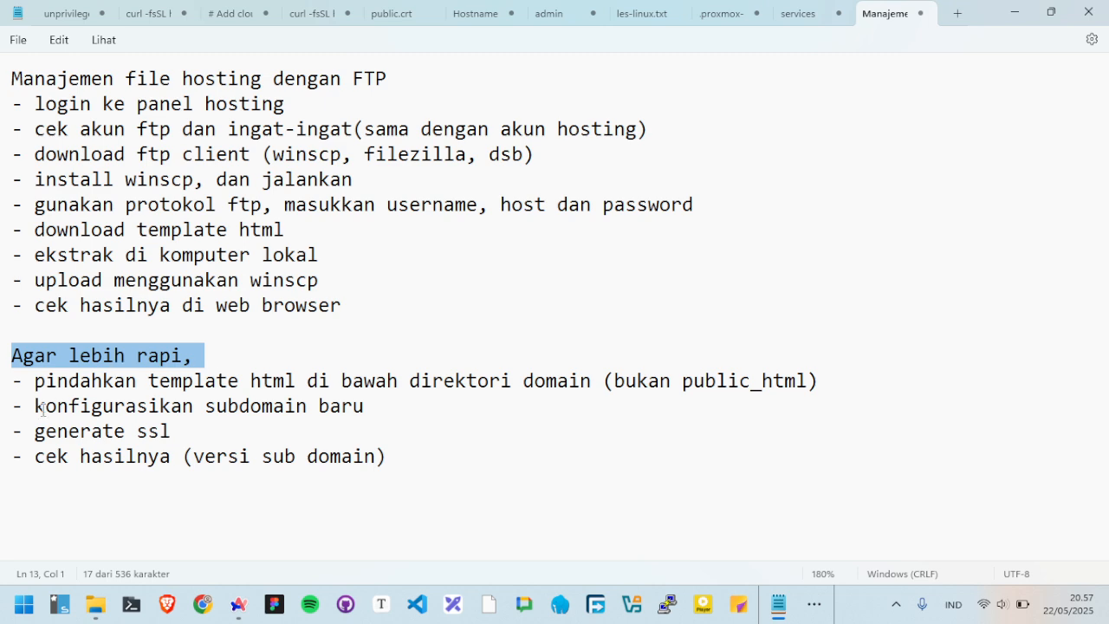
double_click(32, 383)
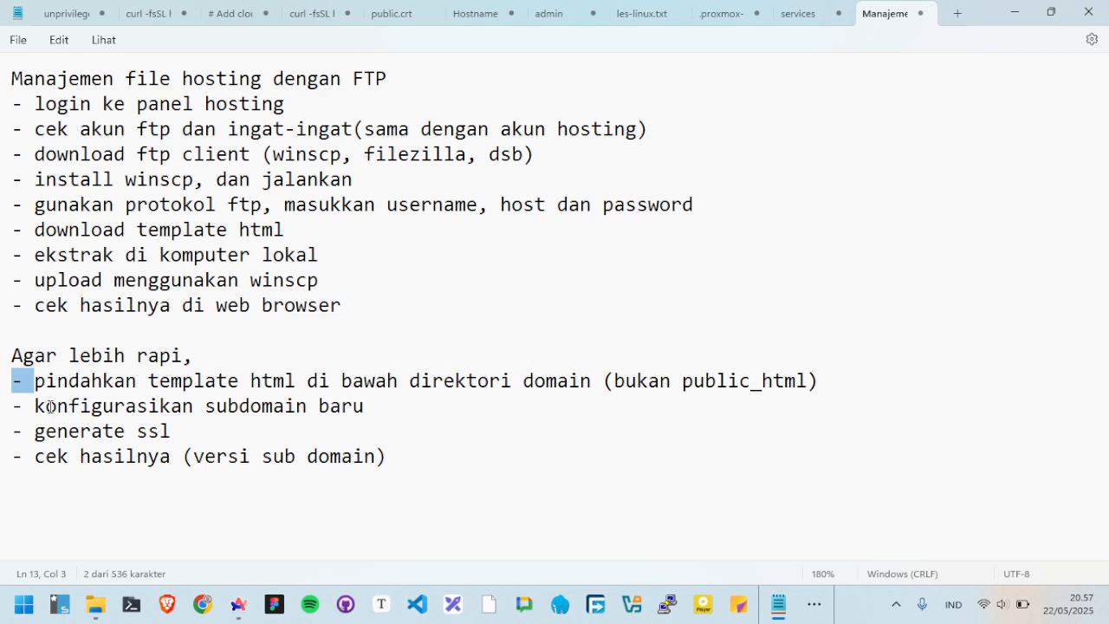
left_click_drag(33, 407, 395, 413)
key("alt+Tab")
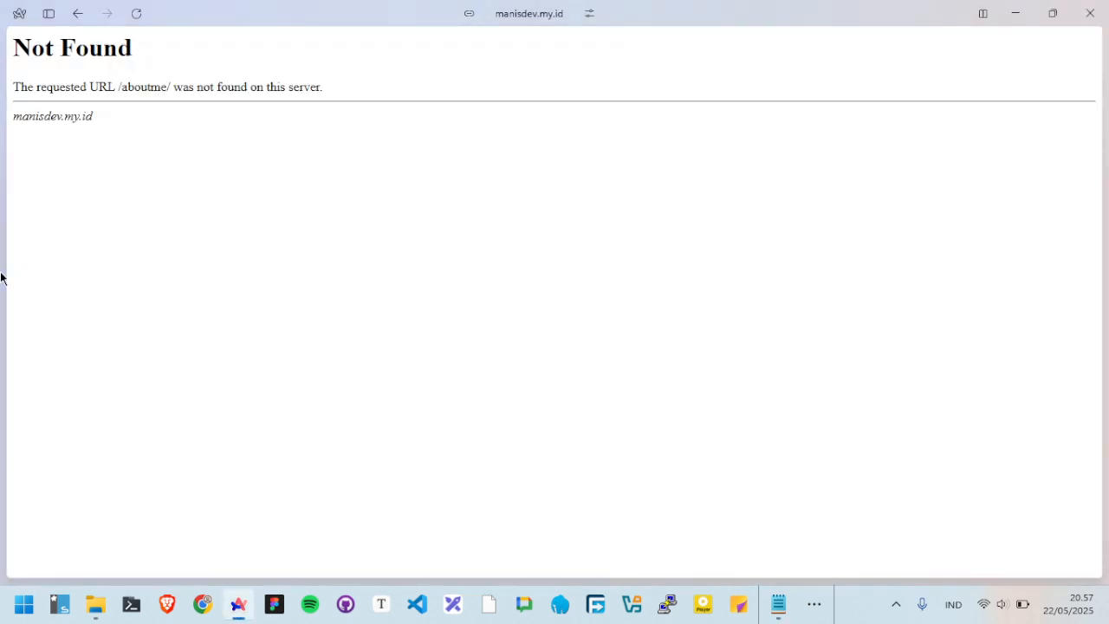
Open the manisdev.my.id DirectAdmin panel and its Subdomain Management page.
mouse_move(1, 274)
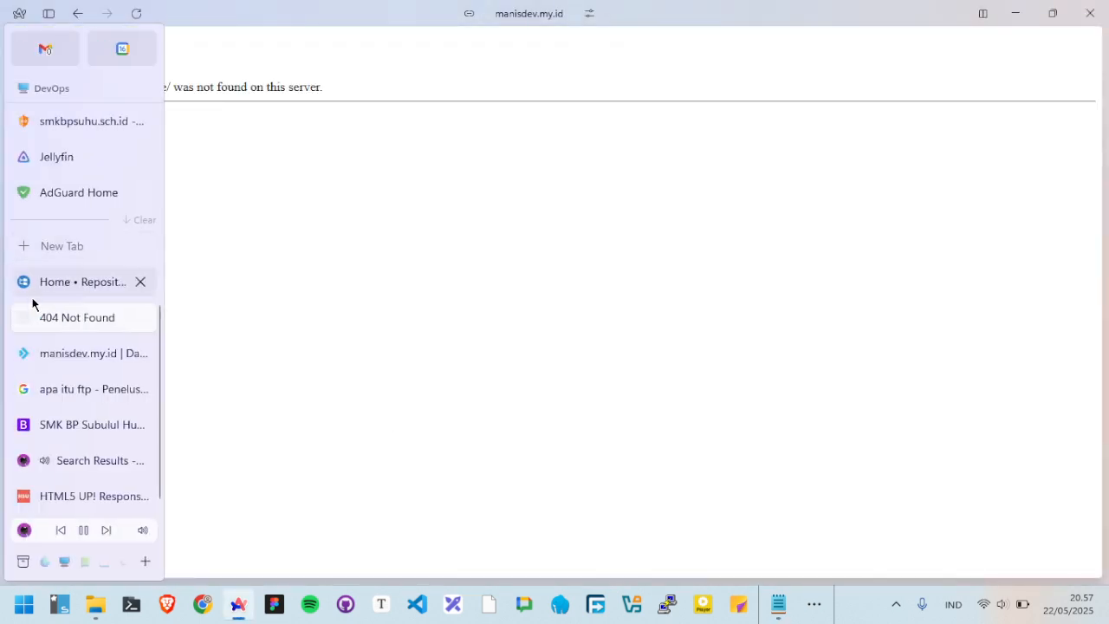
left_click(64, 353)
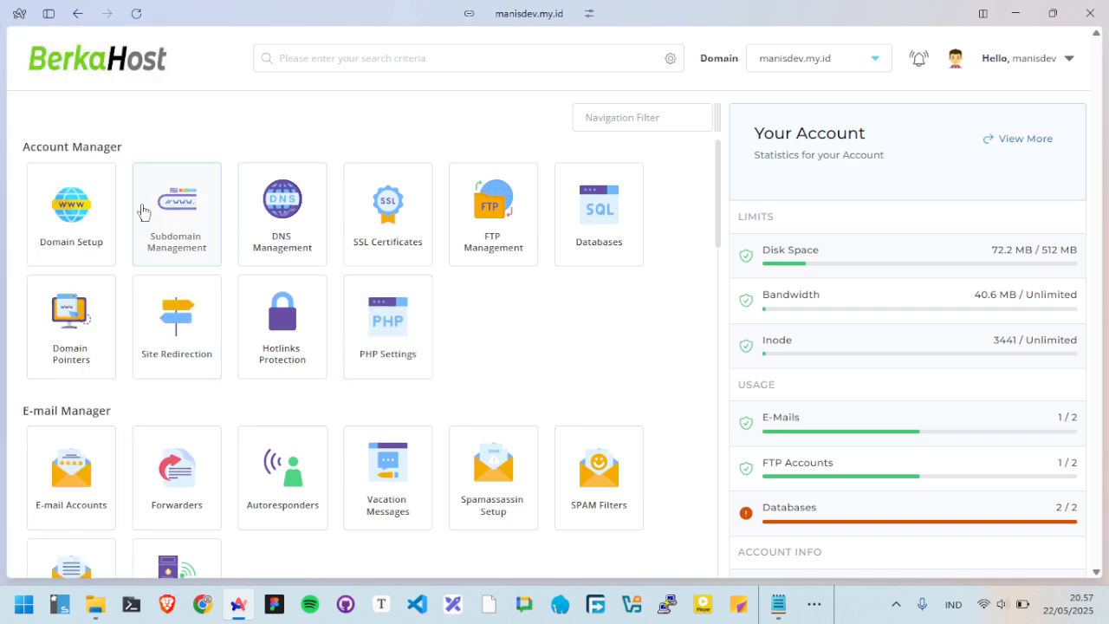
left_click(178, 210)
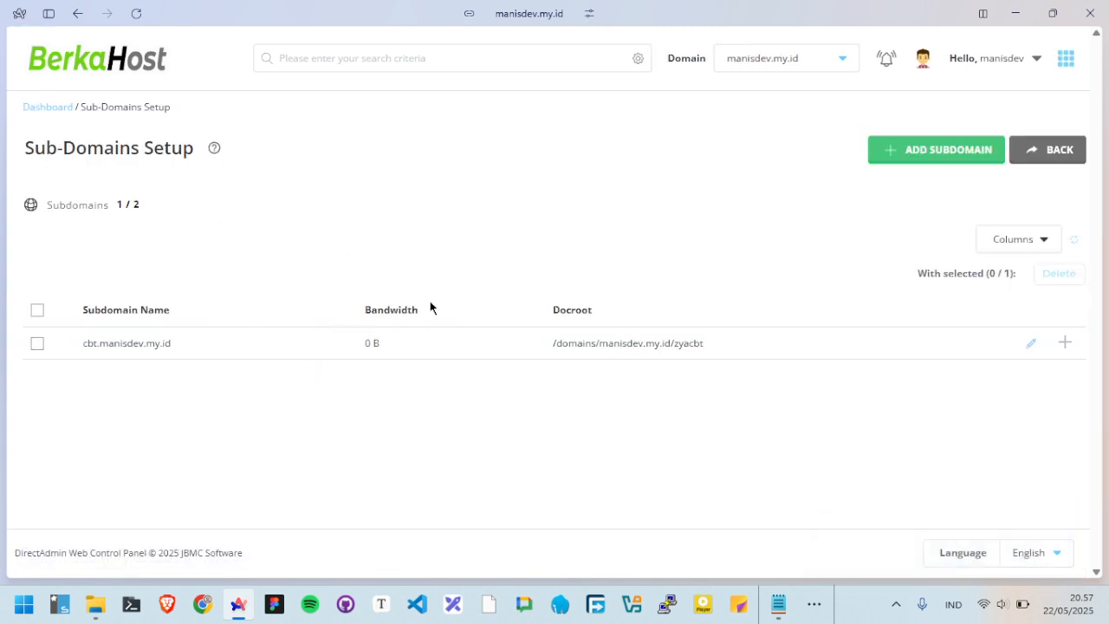
Start a new subdomain and name it 'aboutme'.
left_click(936, 148)
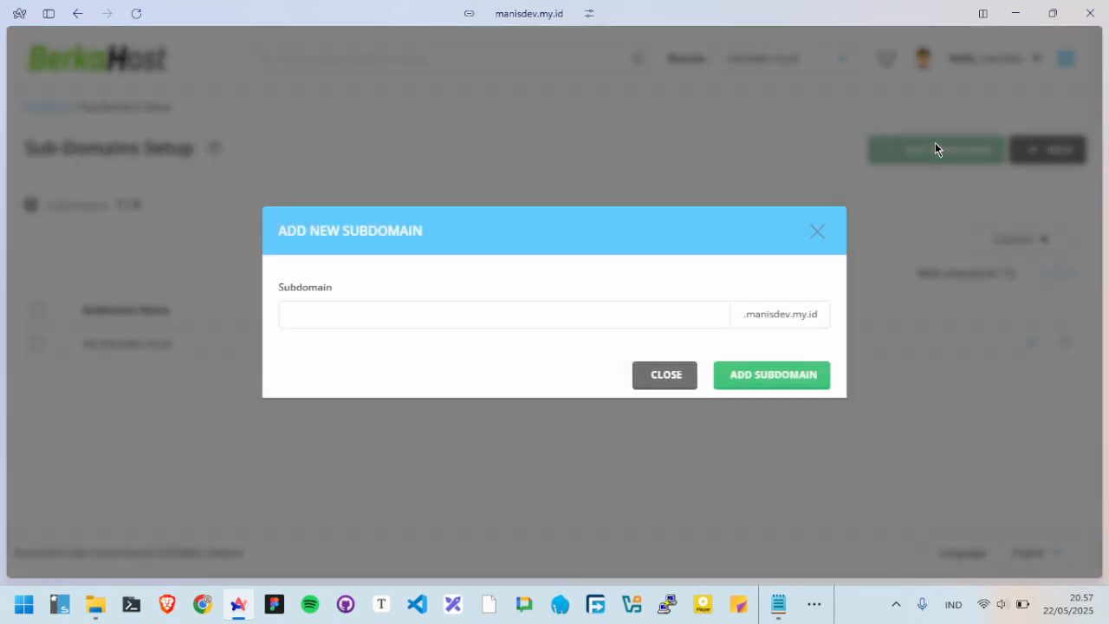
left_click(517, 310)
type("a")
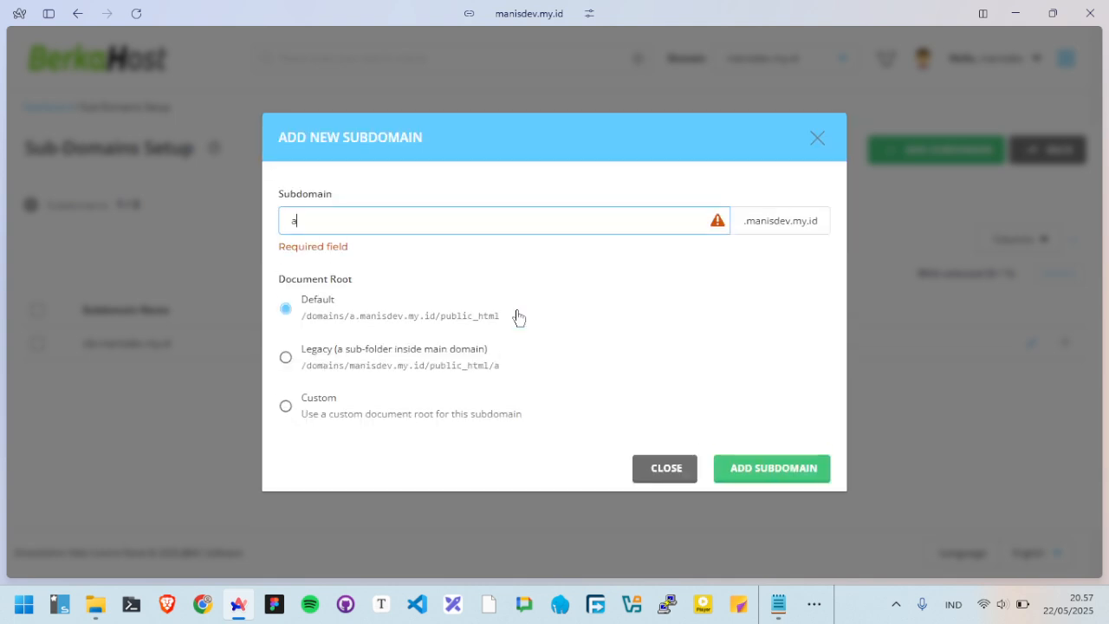
type("boutme")
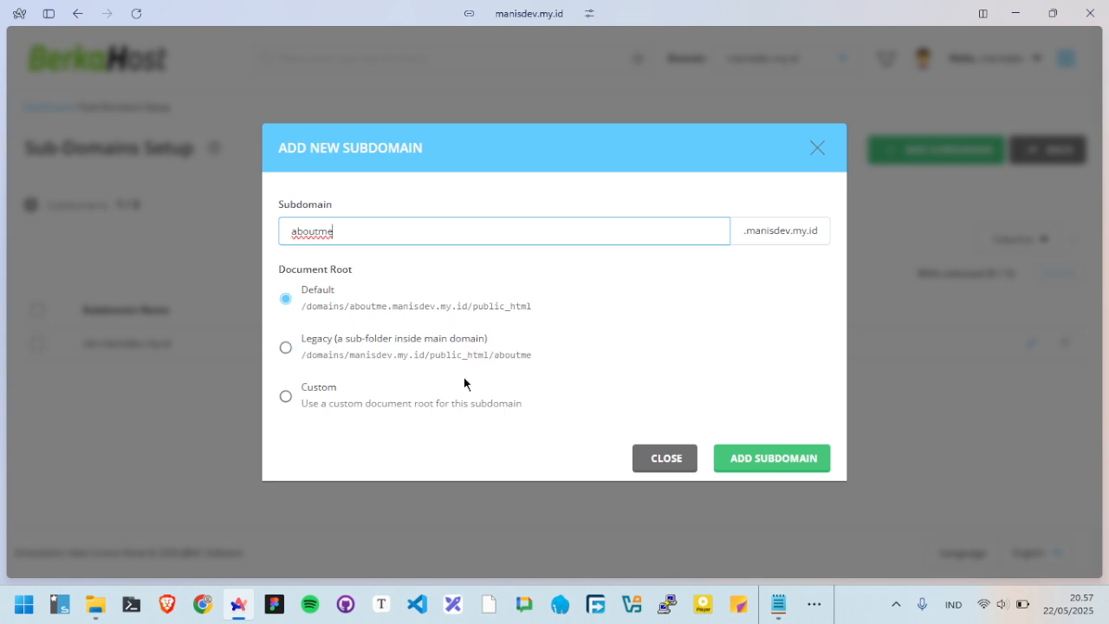
Set a custom document root of /domains/manisdev.my.id/aboutme, dropping 'public_html/' from the copied path.
left_click(317, 394)
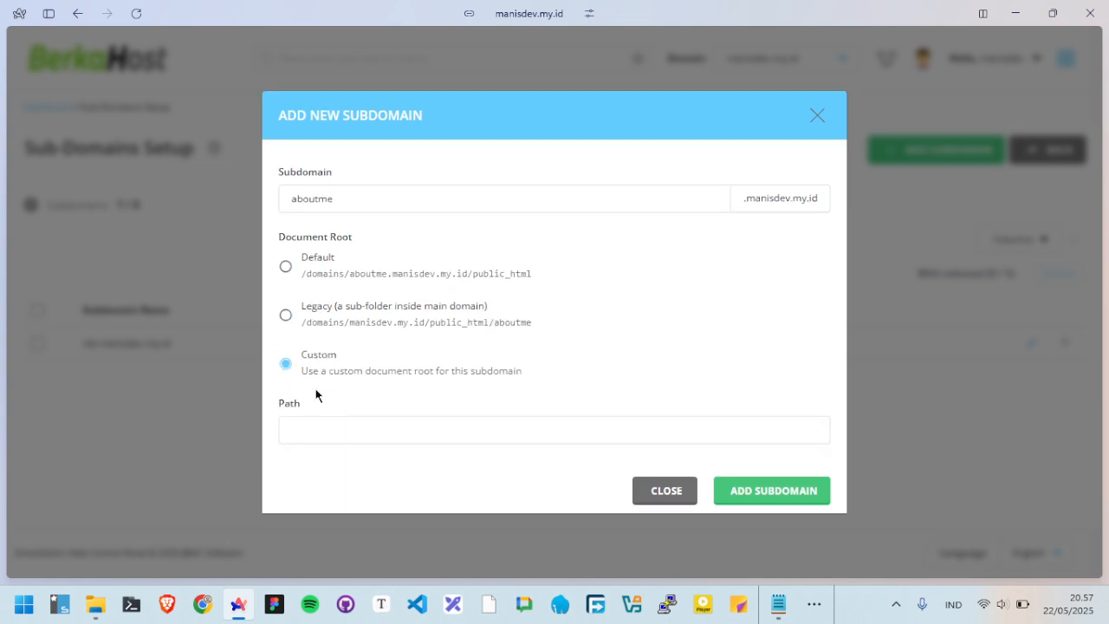
left_click(354, 312)
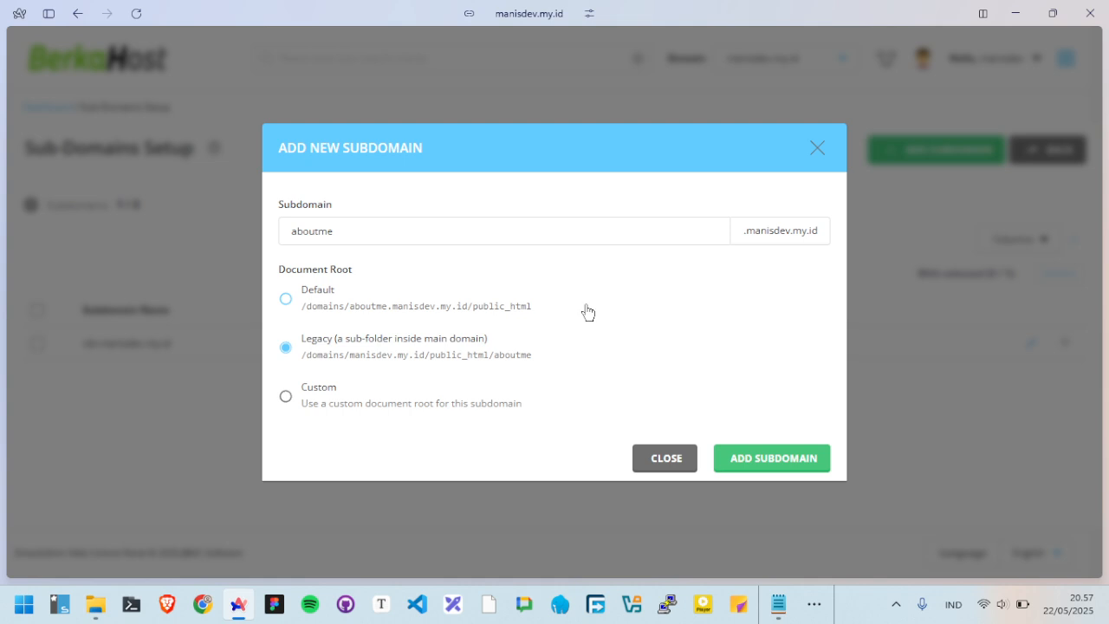
left_click(311, 293)
left_click(457, 356)
left_click_drag(554, 361, 300, 371)
key("ctrl+c")
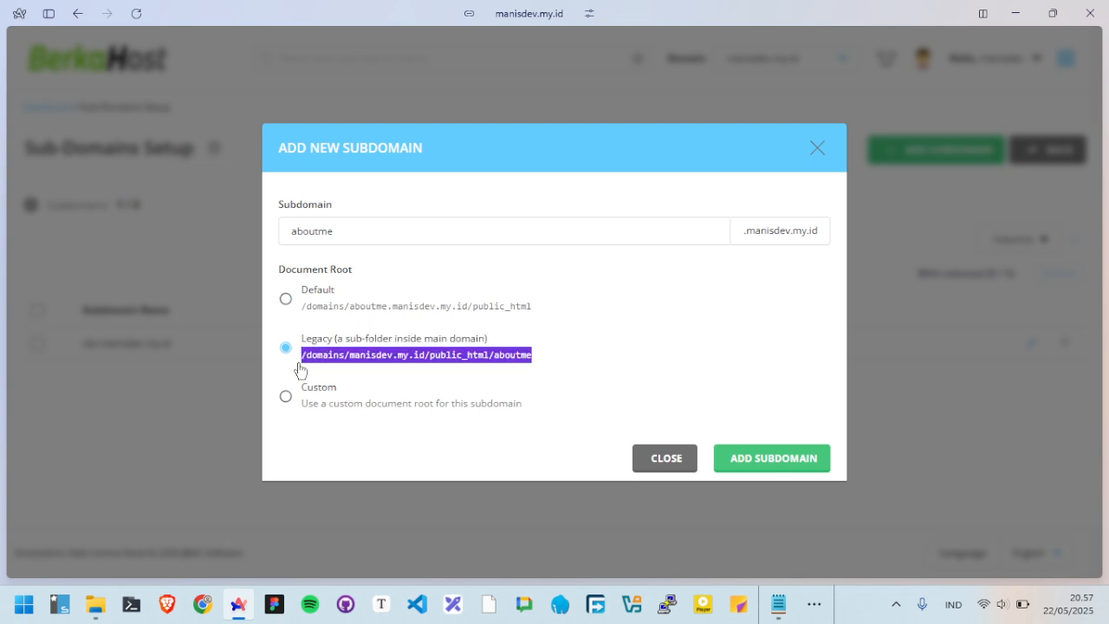
left_click(290, 405)
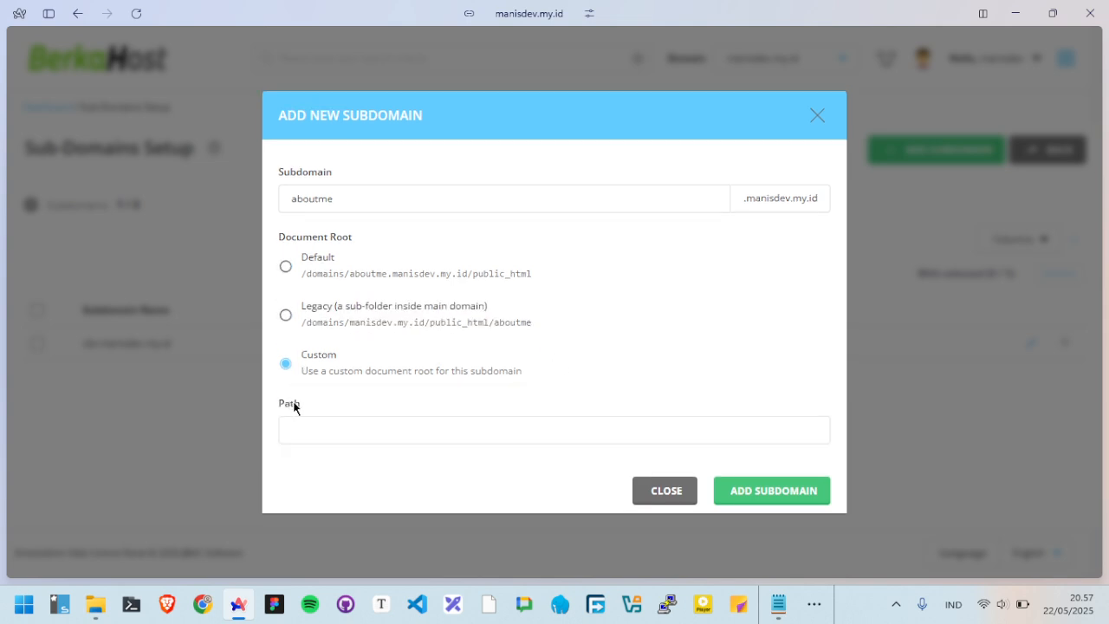
left_click(374, 428)
key("ctrl+v")
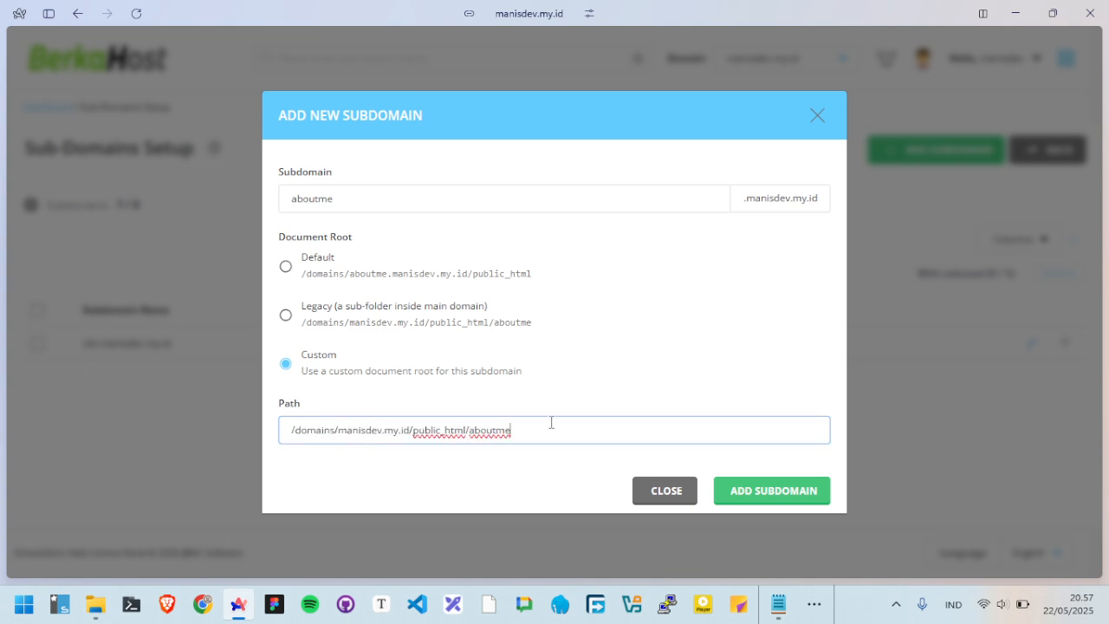
key("BackSpace")
key("BackSpace")
key("BackSpace")
key("BackSpace")
key("BackSpace")
key("BackSpace")
key("BackSpace")
key("BackSpace")
key("BackSpace")
key("BackSpace")
key("BackSpace")
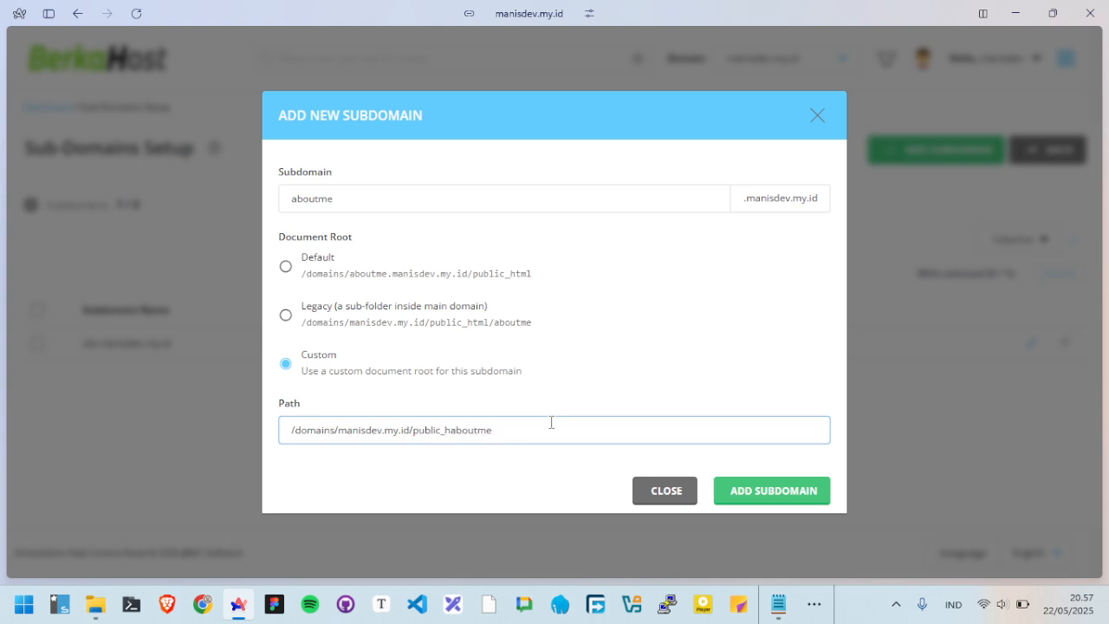
key("BackSpace")
Add the aboutme.manisdev.my.id subdomain, bringing subdomain usage to 2 of 2.
left_click(752, 492)
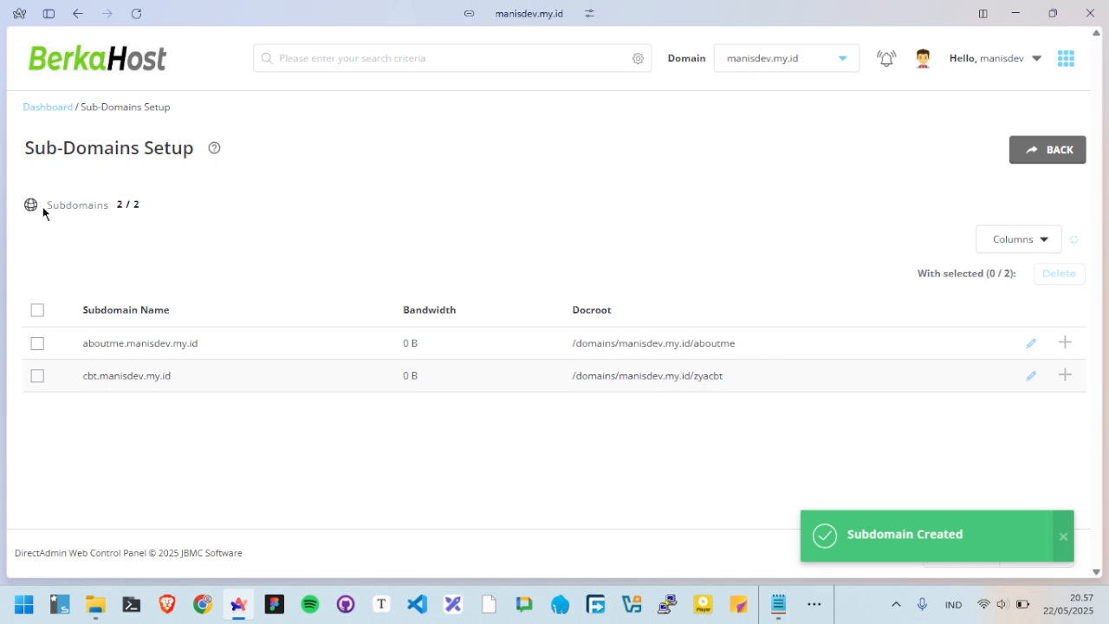
left_click_drag(97, 207, 145, 215)
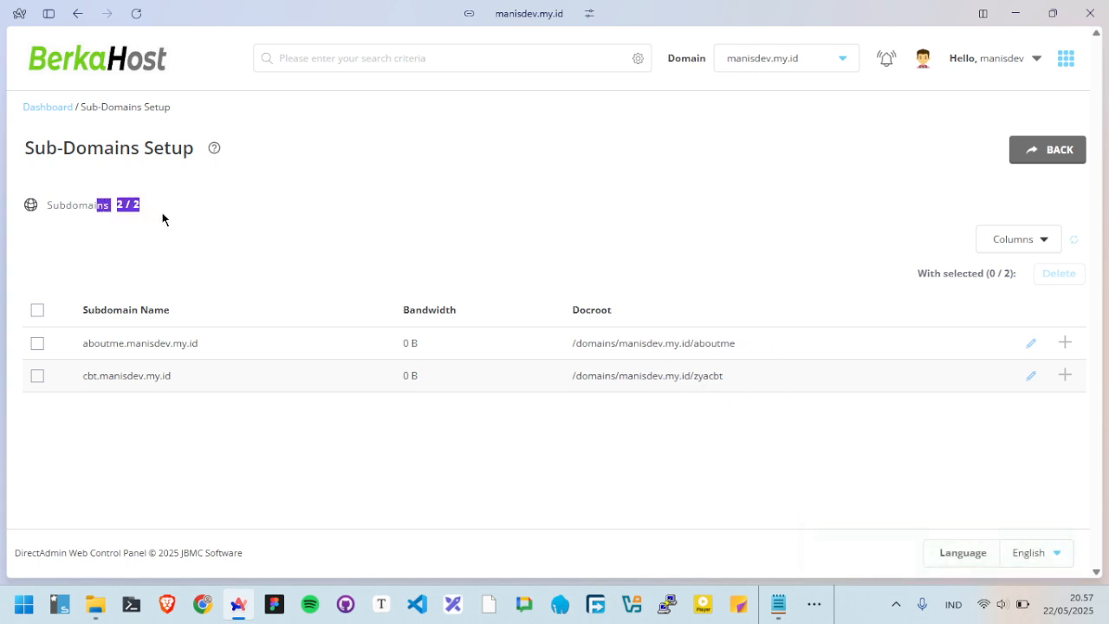
left_click(161, 210)
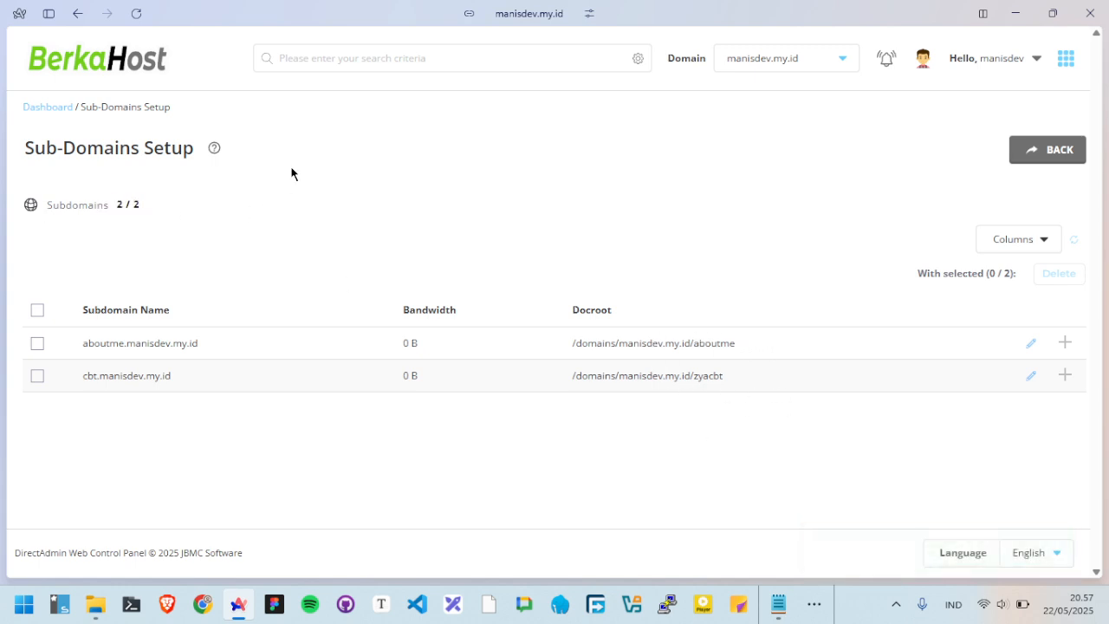
Go back to the BerkaHost dashboard and open SSL Certificates under Account Manager.
left_click(106, 67)
scroll(206, 357, "down", 5)
scroll(206, 357, "down", 10)
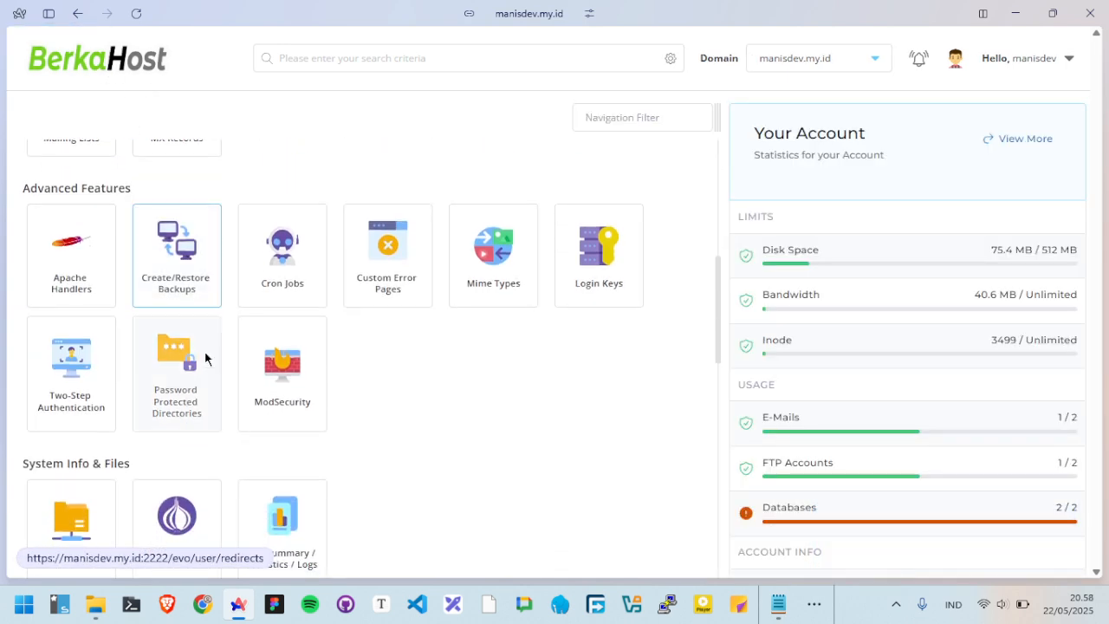
scroll(206, 357, "up", 4)
scroll(207, 357, "up", 2)
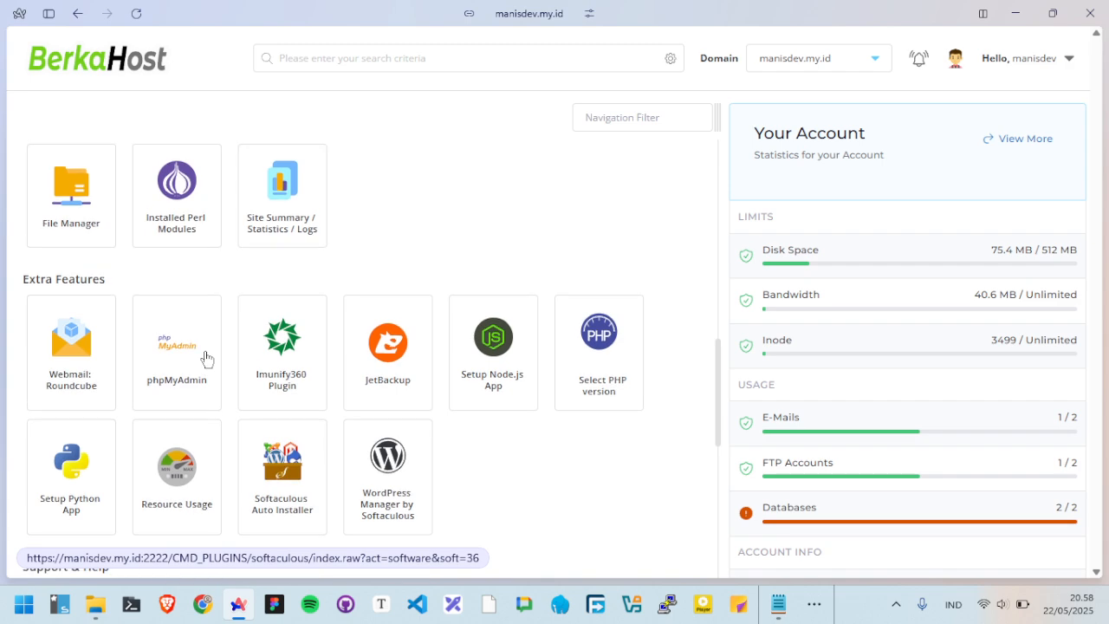
scroll(206, 357, "down", 6)
scroll(206, 357, "up", 15)
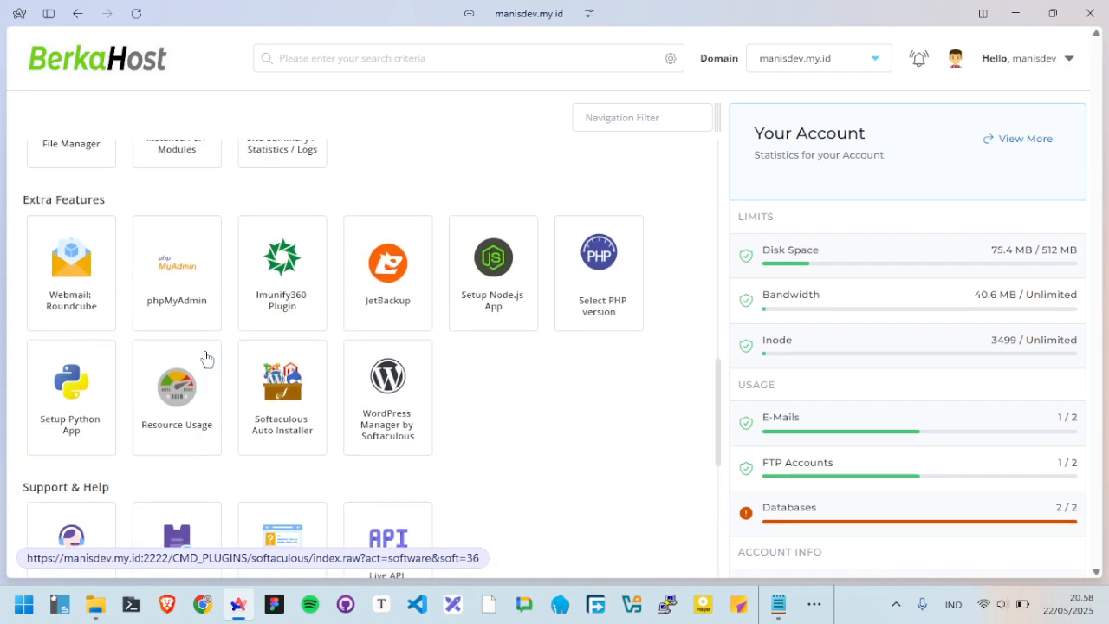
scroll(206, 357, "up", 1)
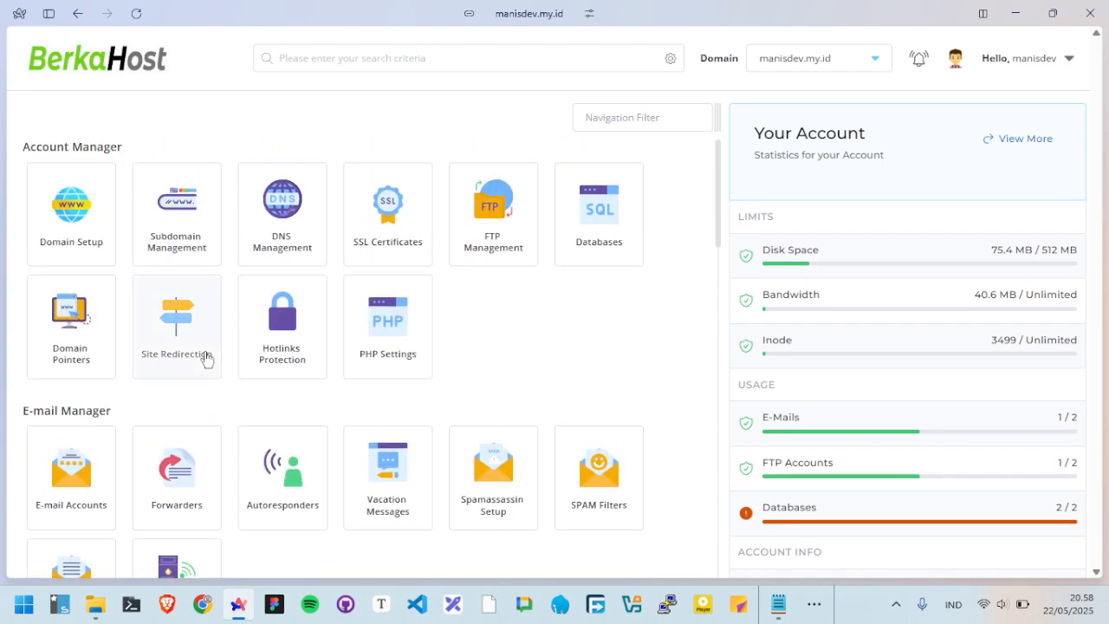
left_click(391, 207)
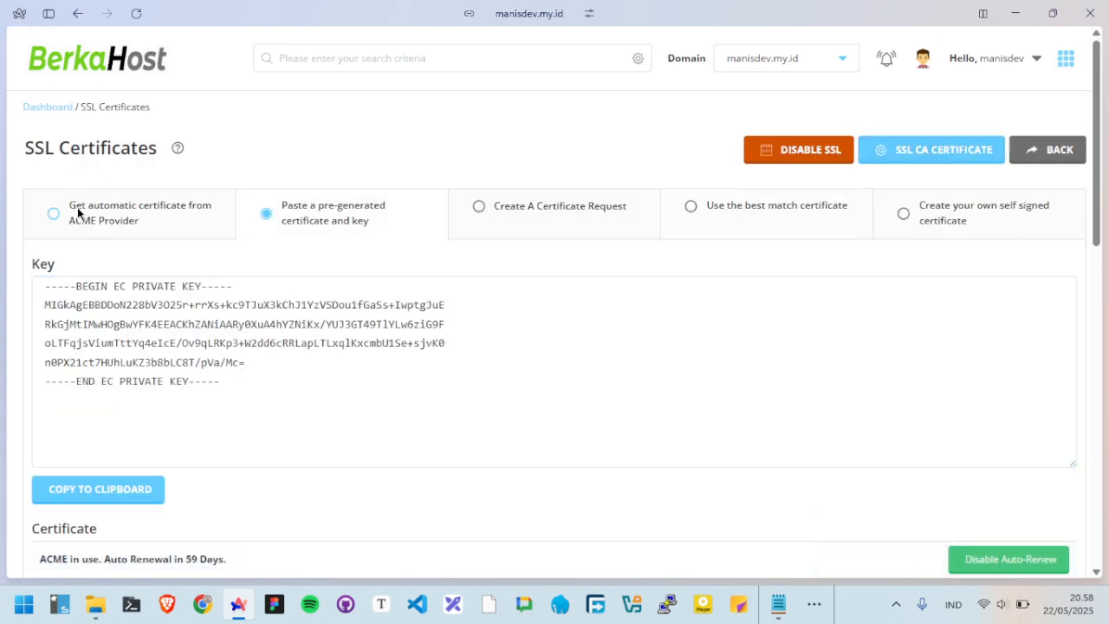
left_click(73, 219)
scroll(230, 294, "down", 5)
scroll(230, 295, "up", 2)
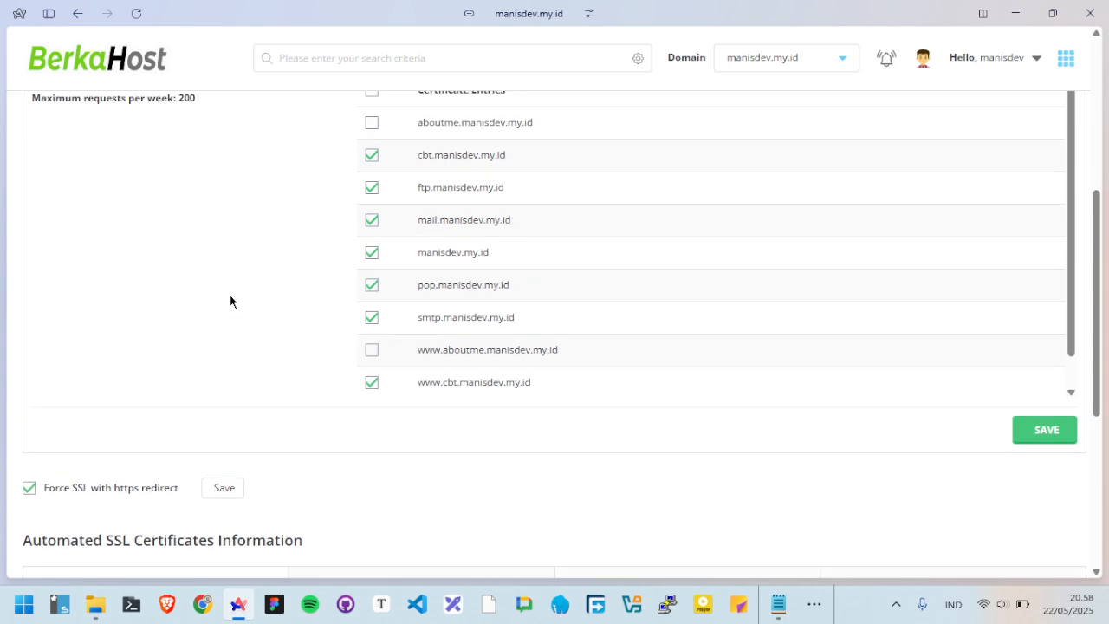
left_click(371, 199)
left_click(372, 140)
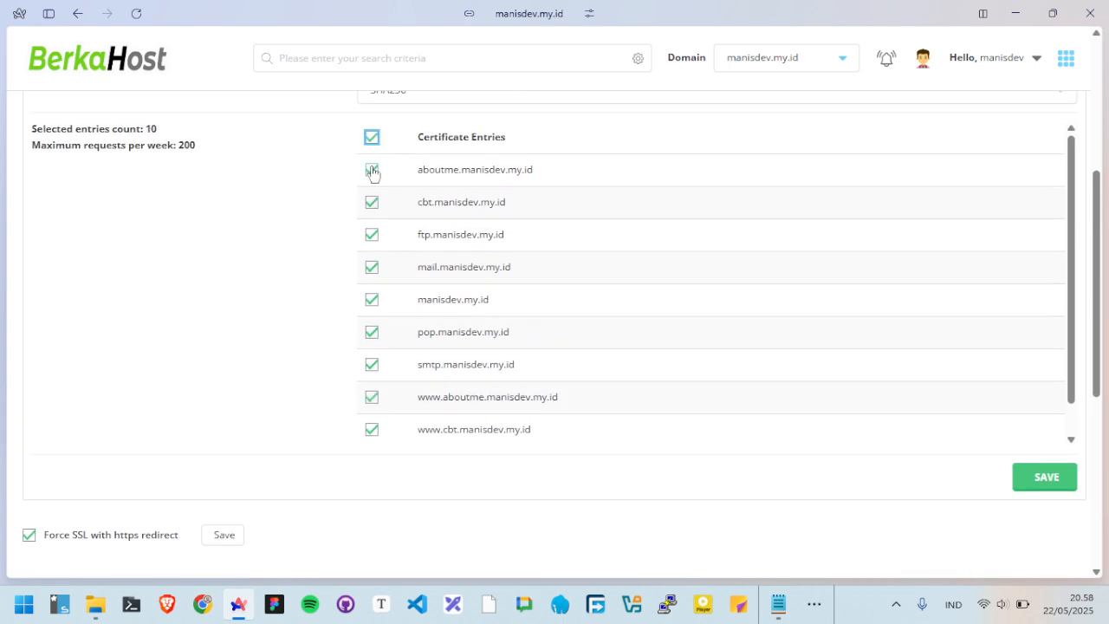
left_click(1039, 484)
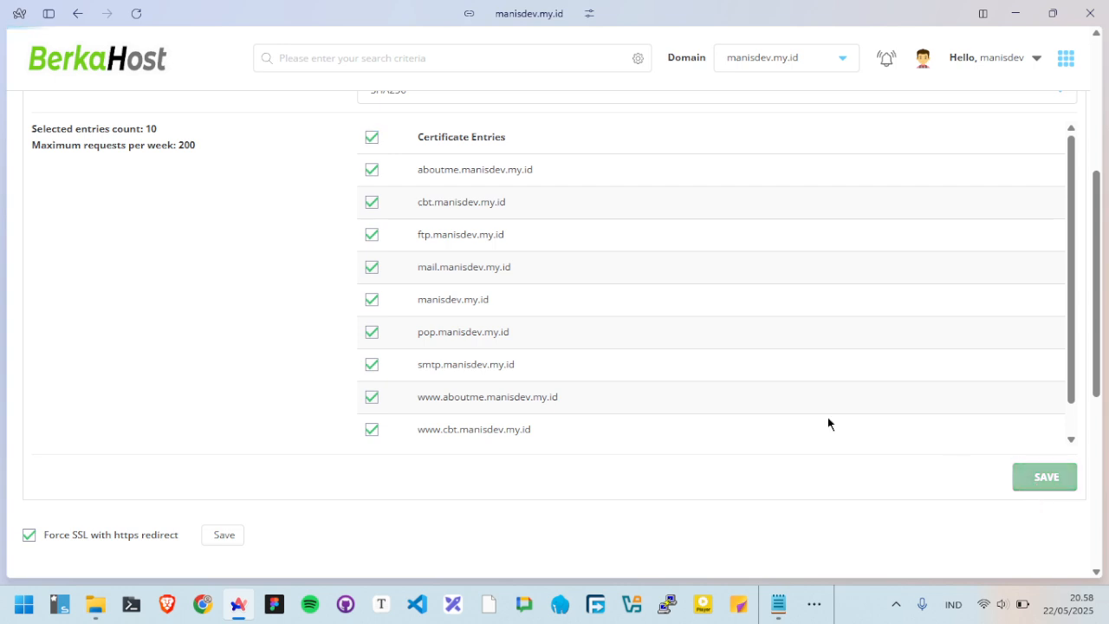
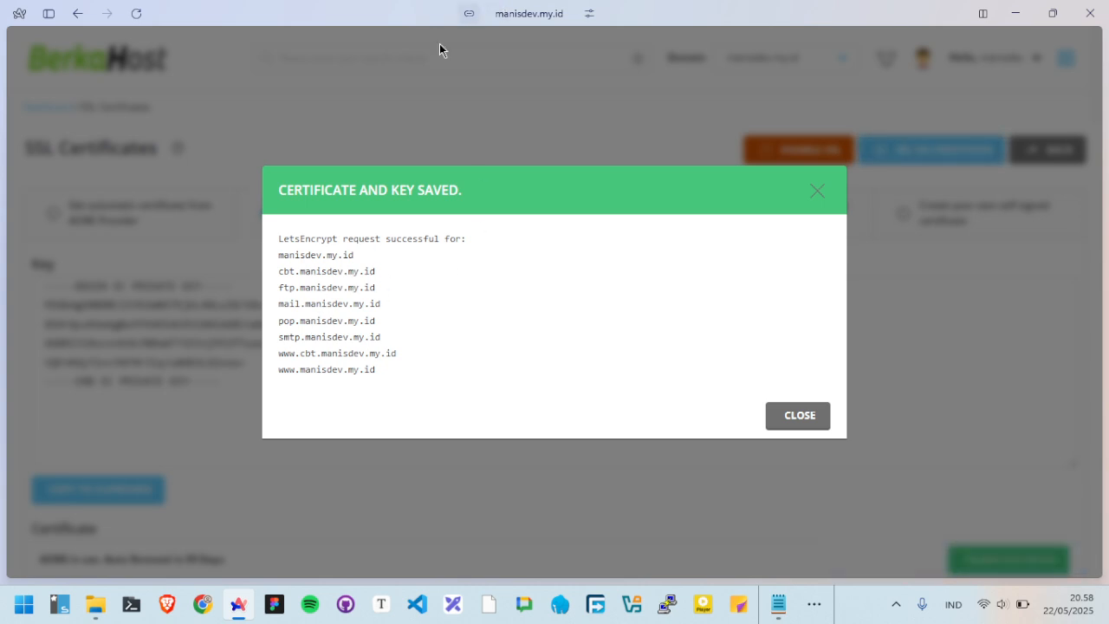
Close the 'Certificate and key saved' notice and review the SSL Certificates page.
left_click_drag(283, 251, 409, 234)
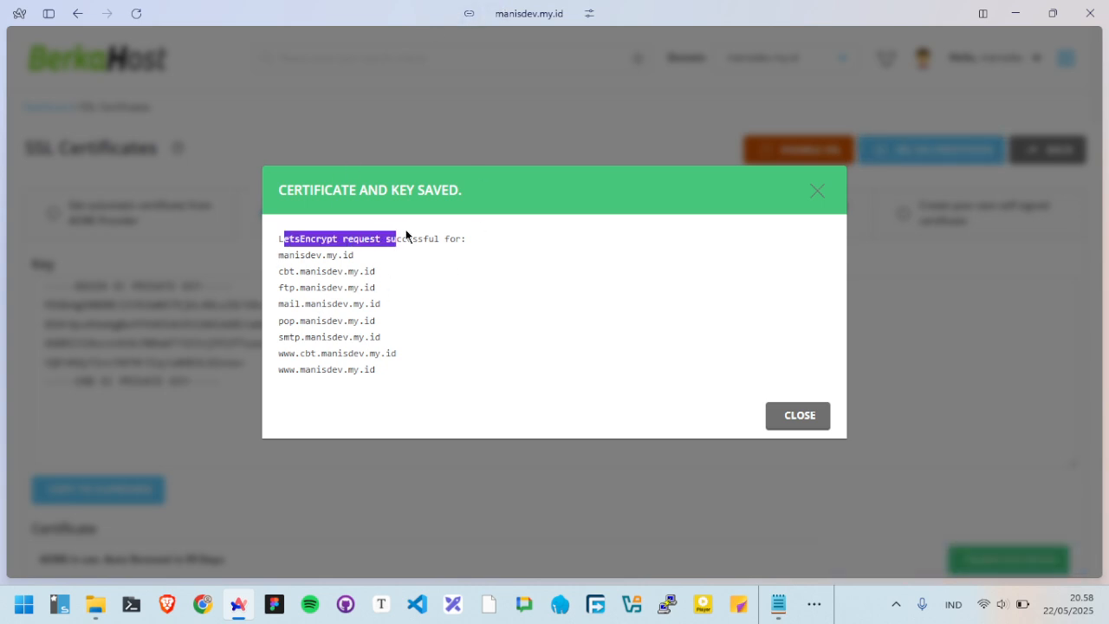
left_click(351, 288)
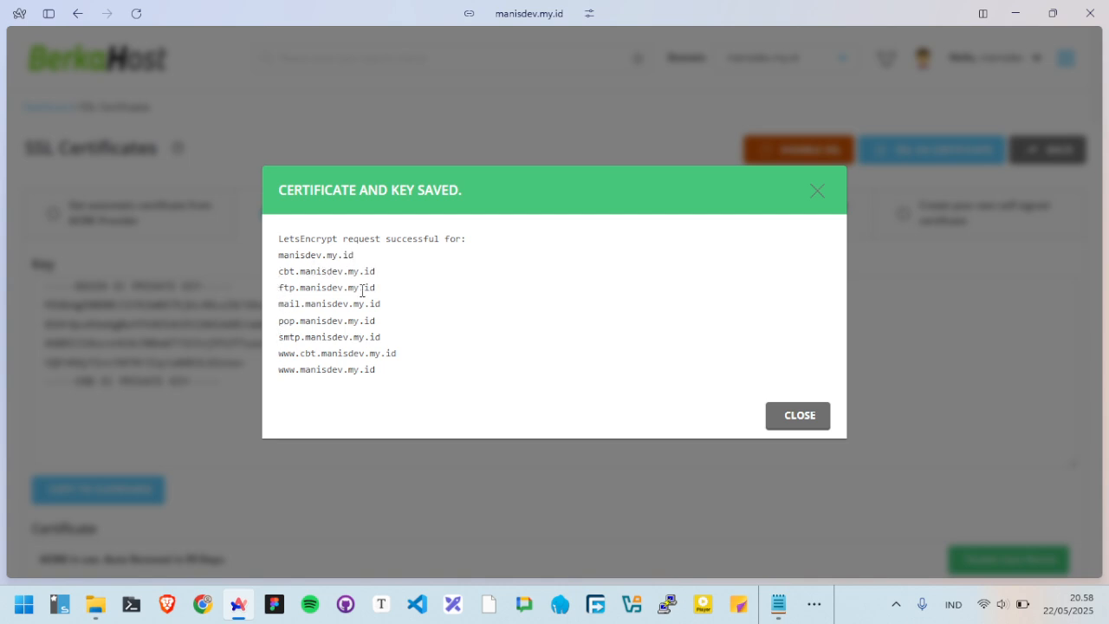
left_click(787, 416)
scroll(234, 456, "down", 5)
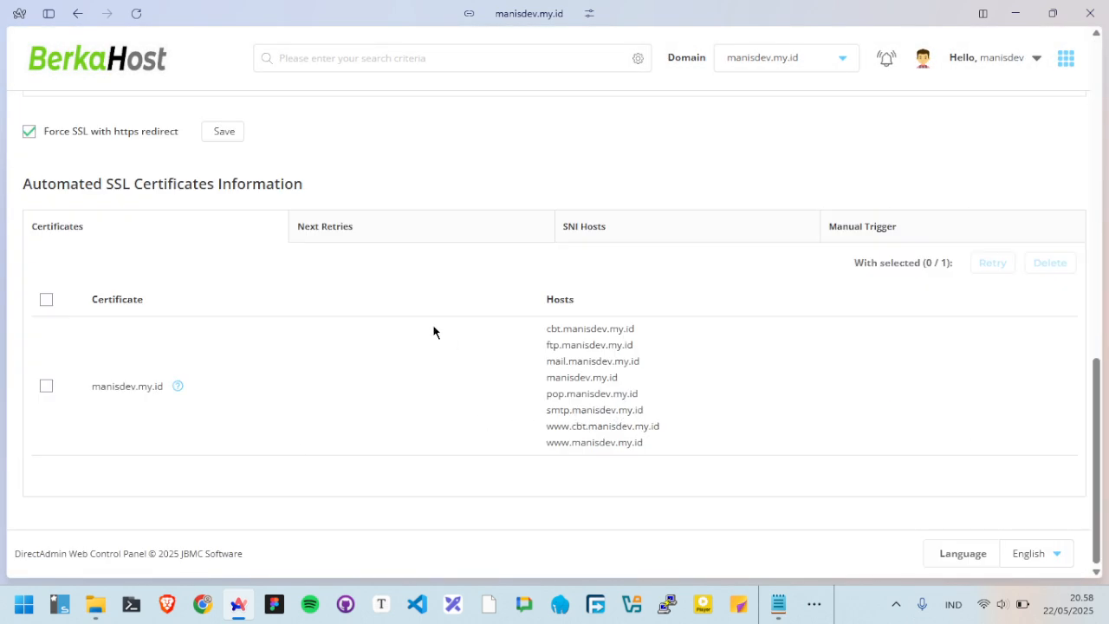
scroll(433, 331, "up", 10)
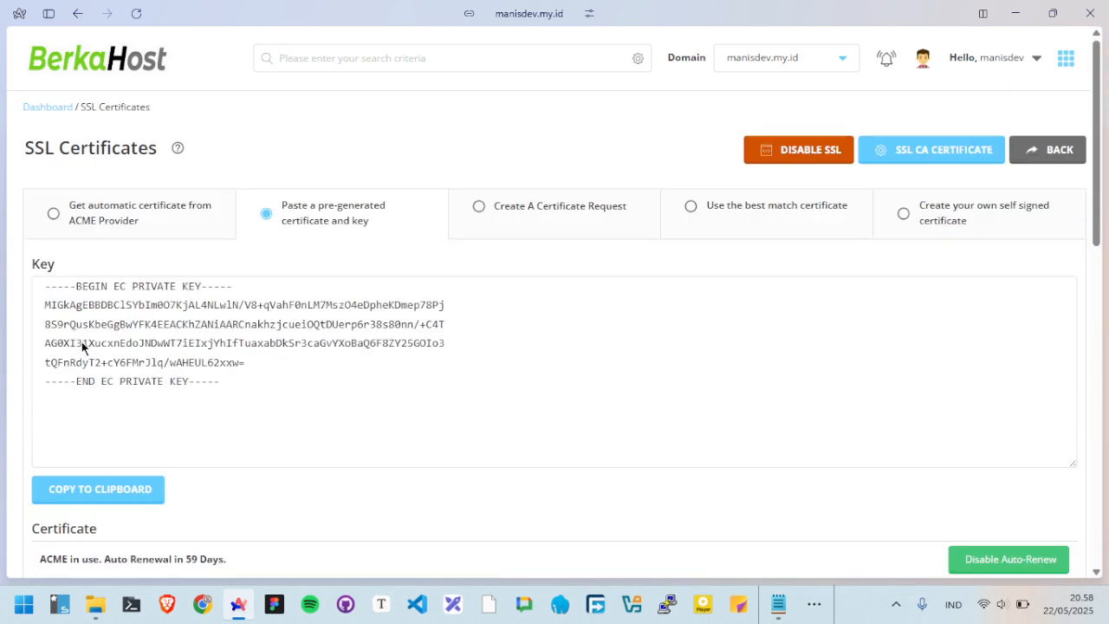
left_click(52, 213)
scroll(326, 354, "down", 2)
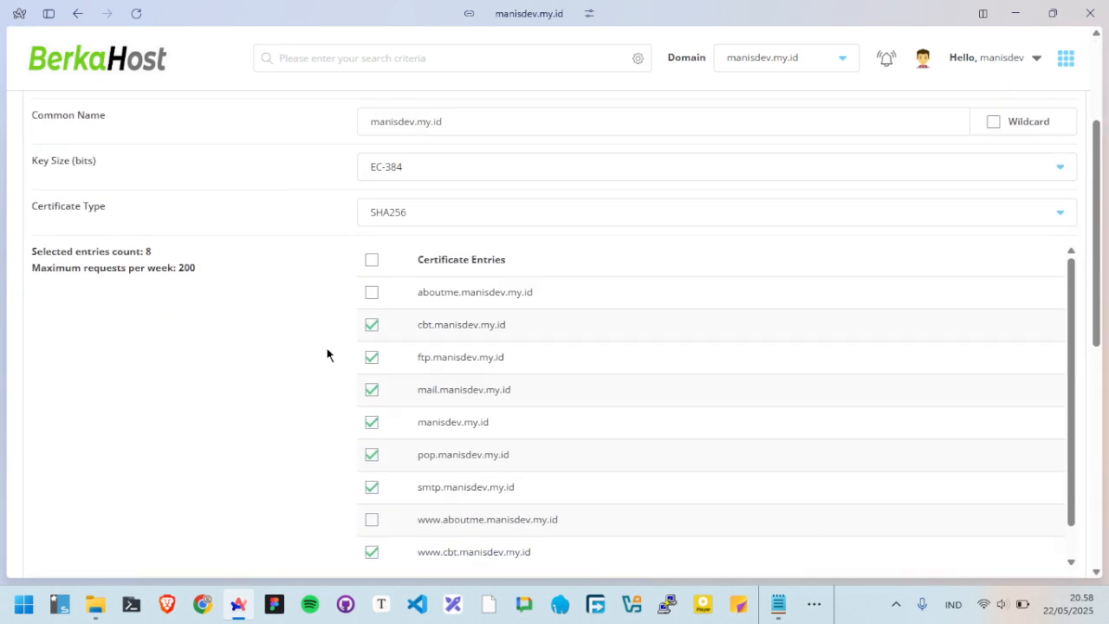
scroll(522, 372, "down", 1)
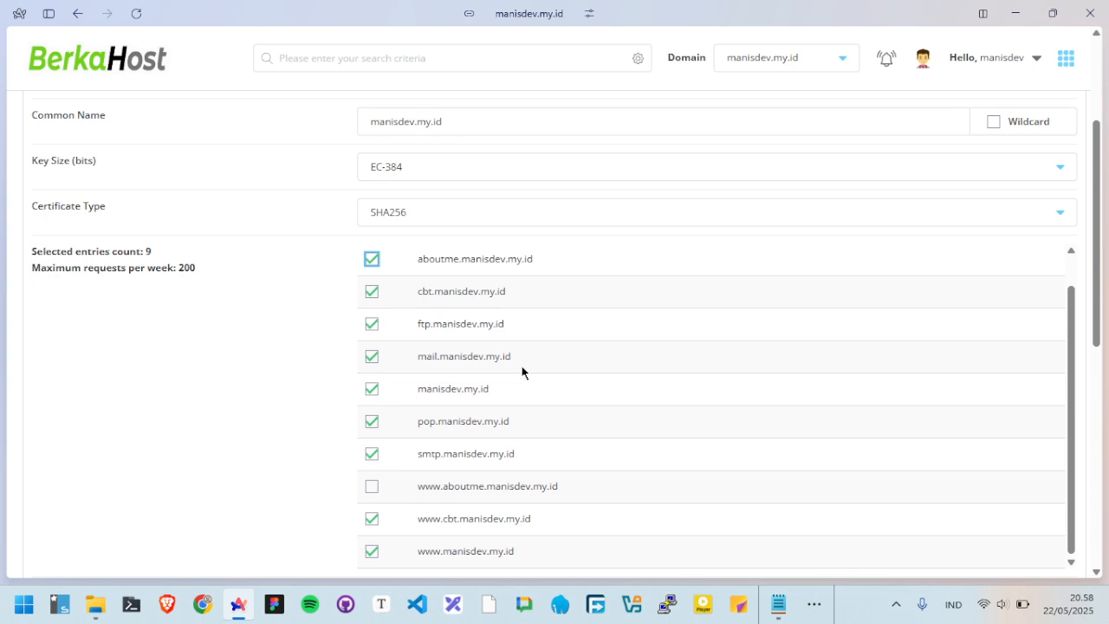
left_click(373, 488)
scroll(452, 498, "down", 4)
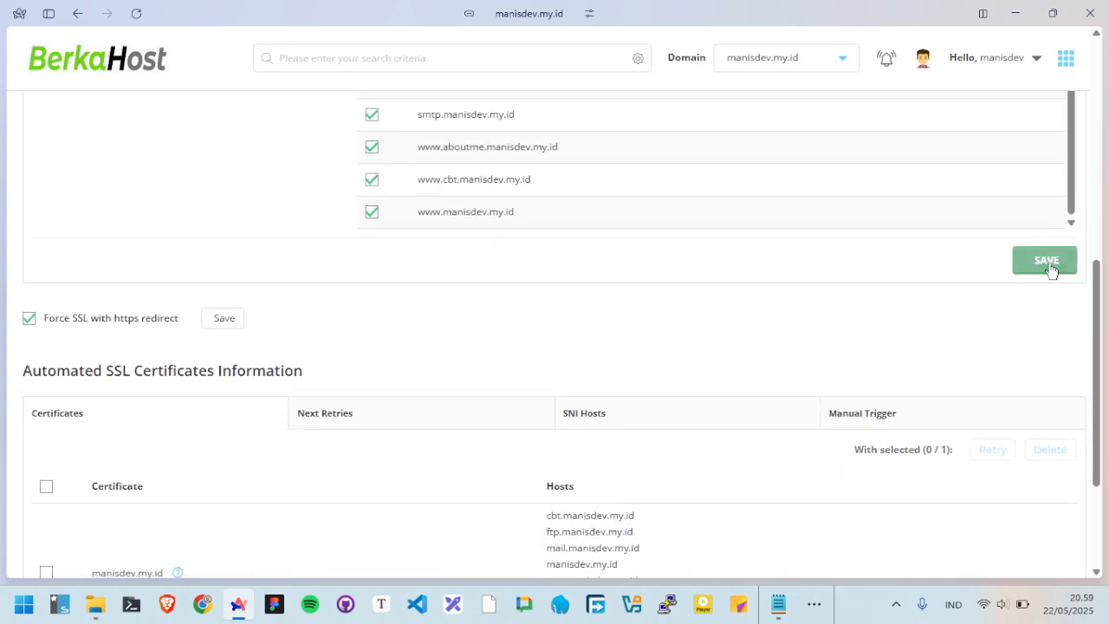
left_click(1046, 261)
scroll(488, 337, "up", 5)
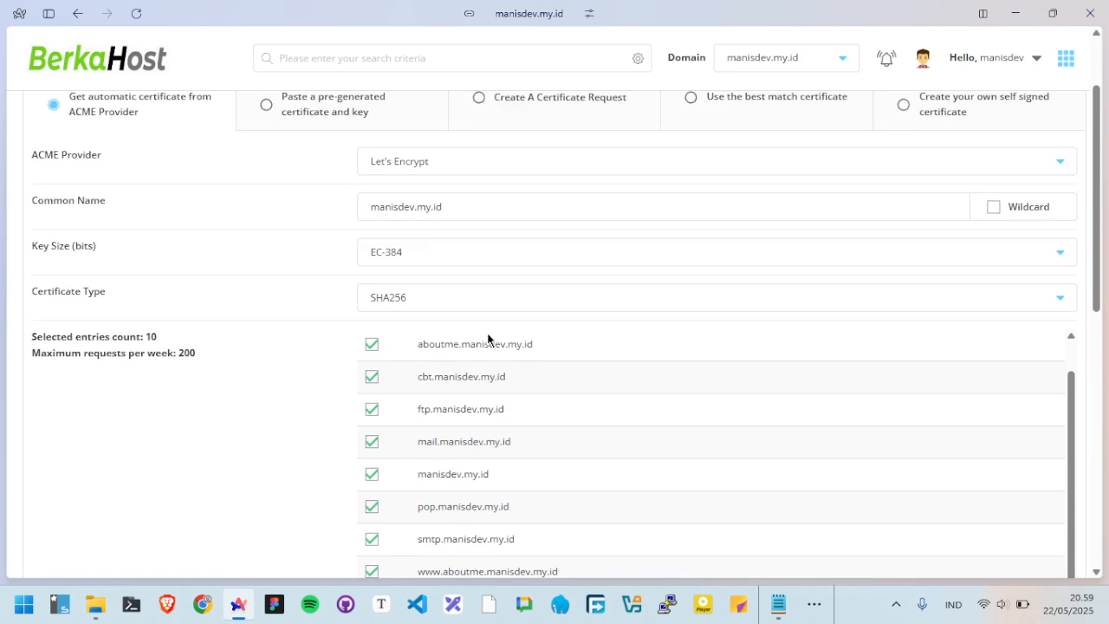
scroll(488, 338, "up", 1)
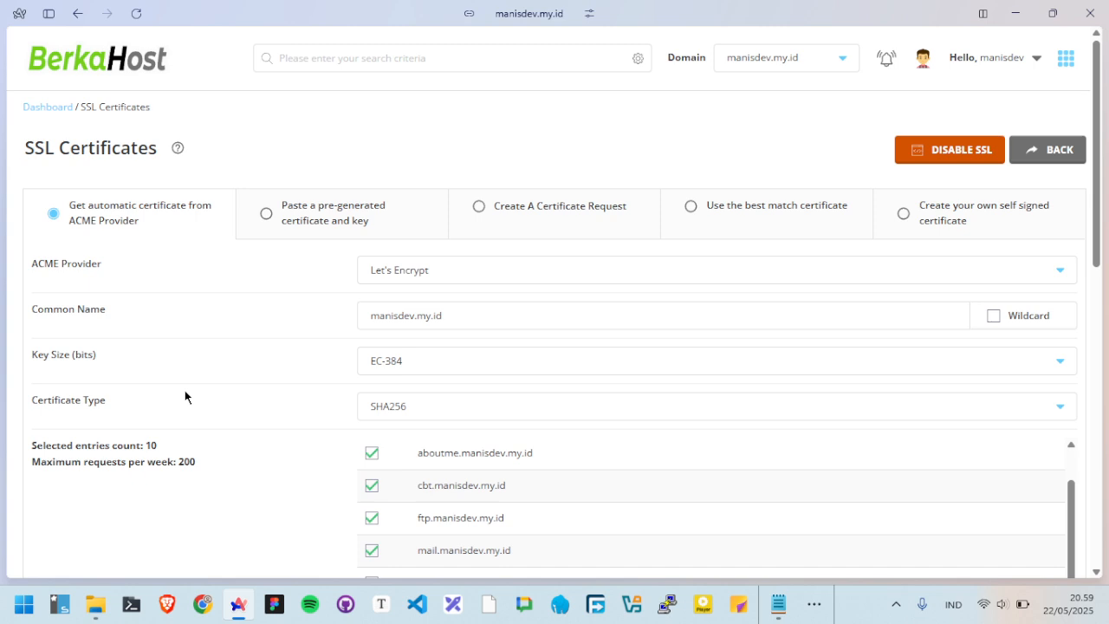
scroll(184, 397, "down", 1)
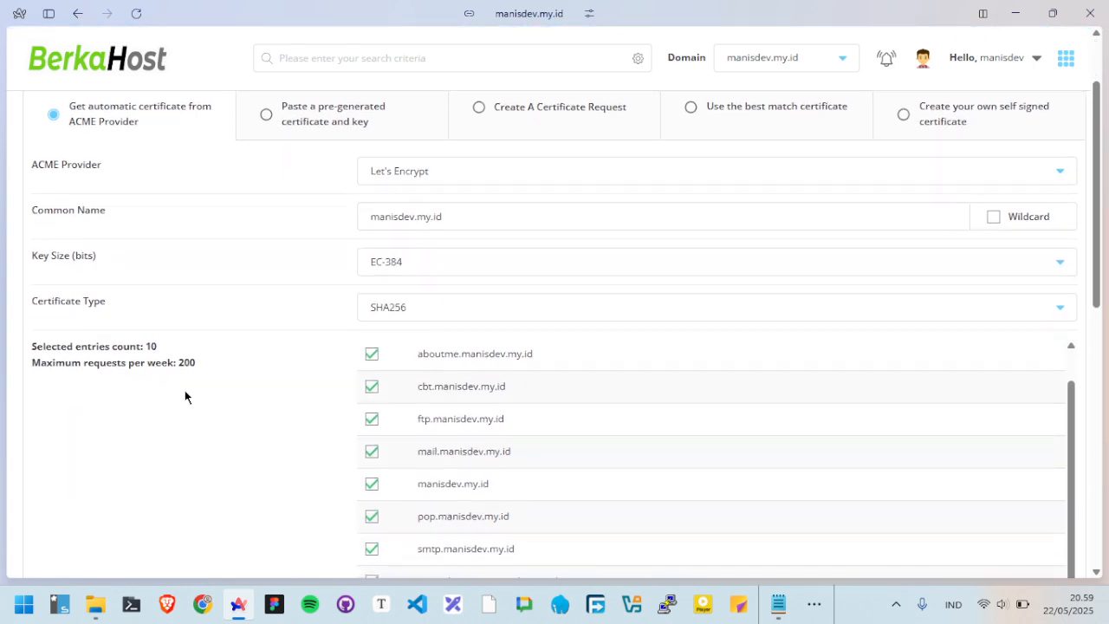
scroll(185, 397, "up", 1)
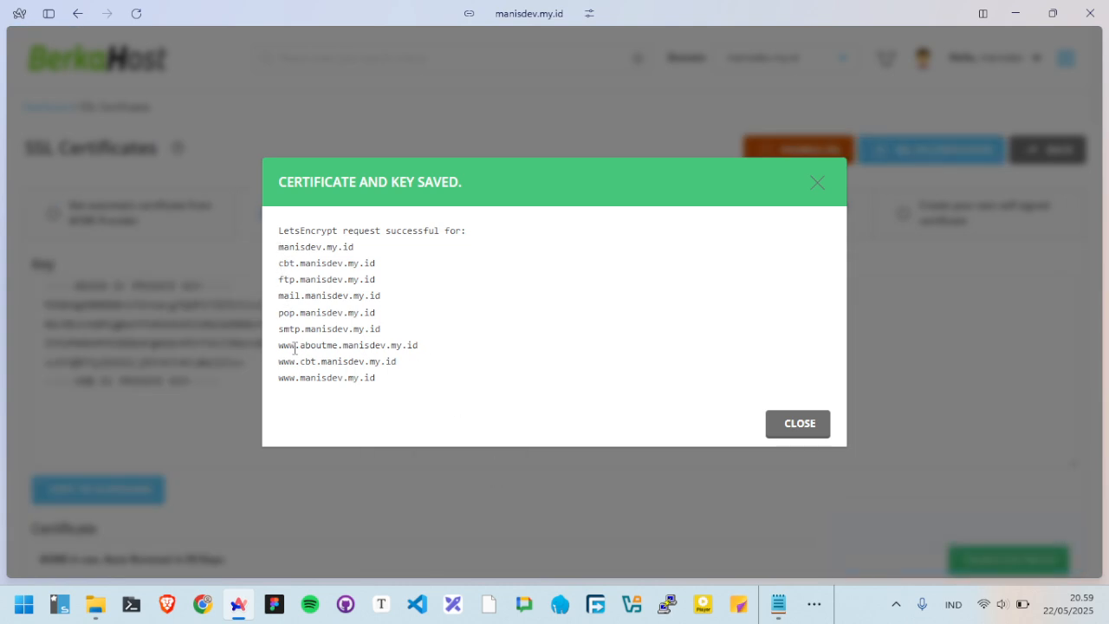
left_click_drag(277, 346, 462, 336)
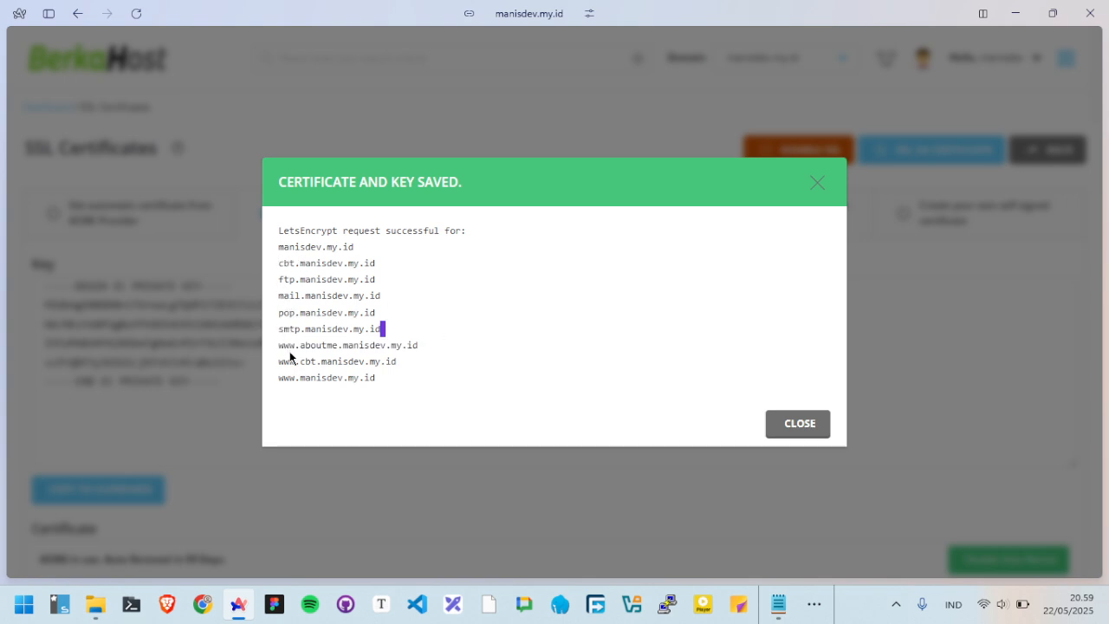
left_click_drag(281, 350, 304, 351)
left_click(801, 430)
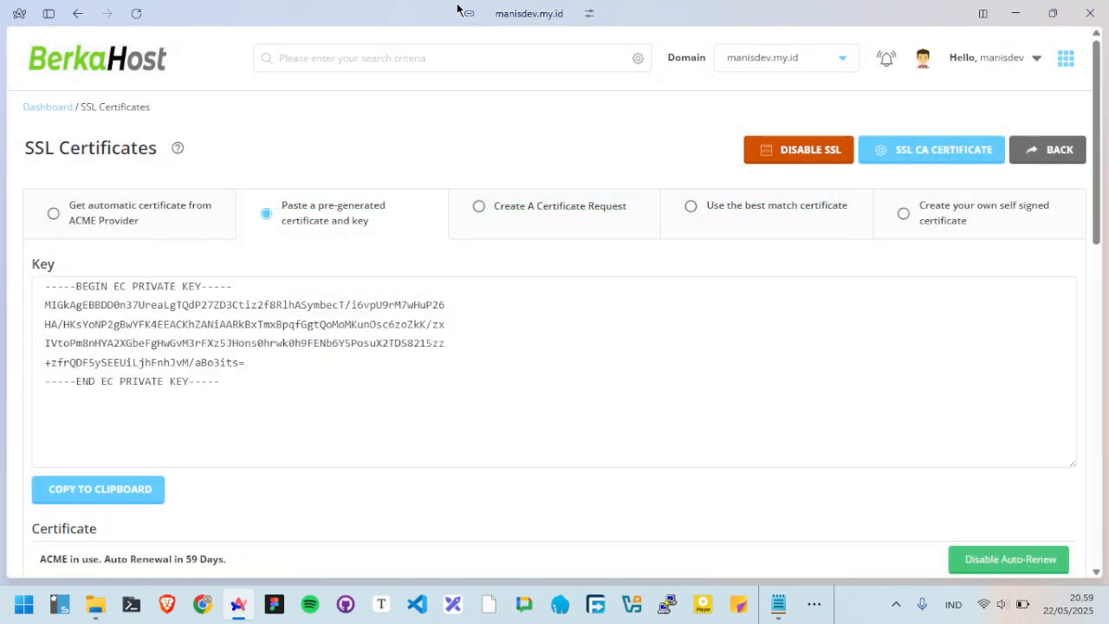
Open a new tab and load aboutme.manisdev.my.id.
key("ctrl+t")
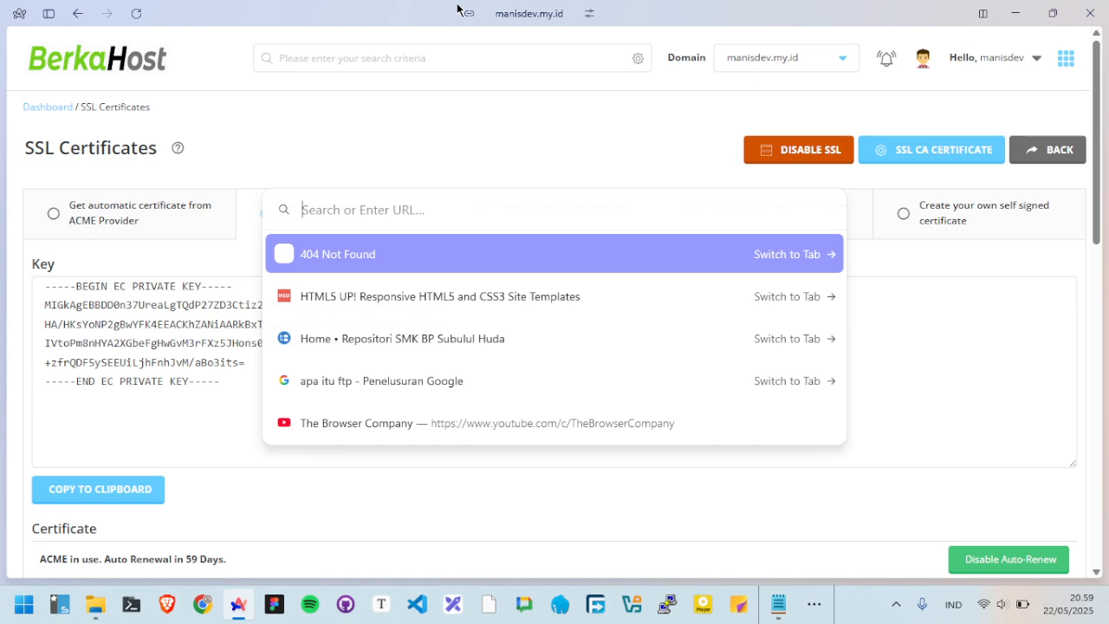
type("hth")
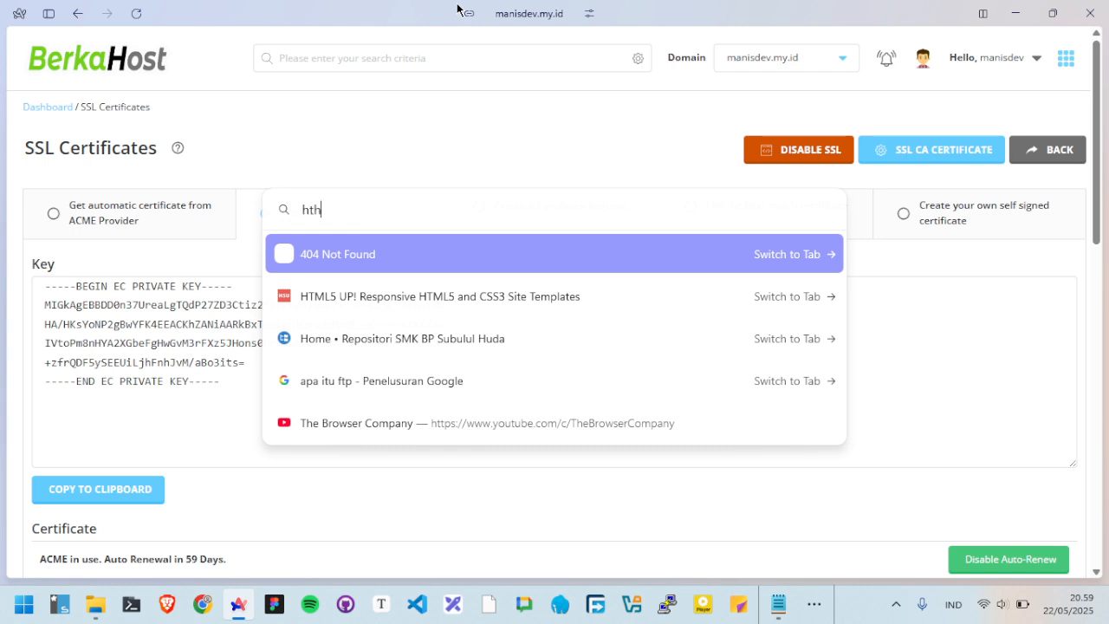
key("ctrl+a")
type("aboutme.manisdev")
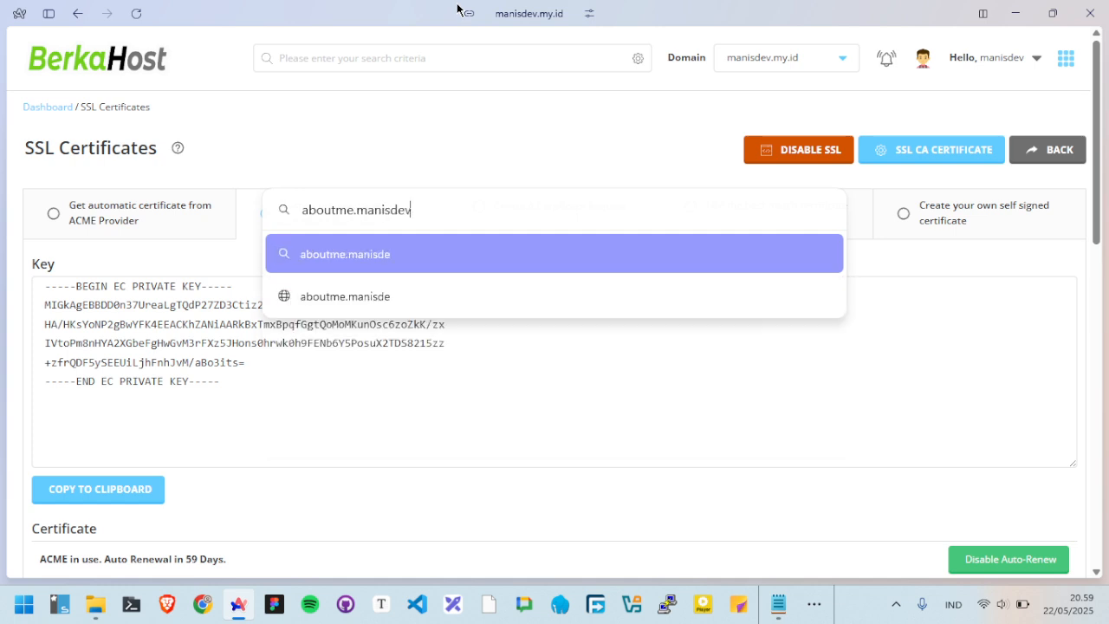
type(".my.id")
key("Return")
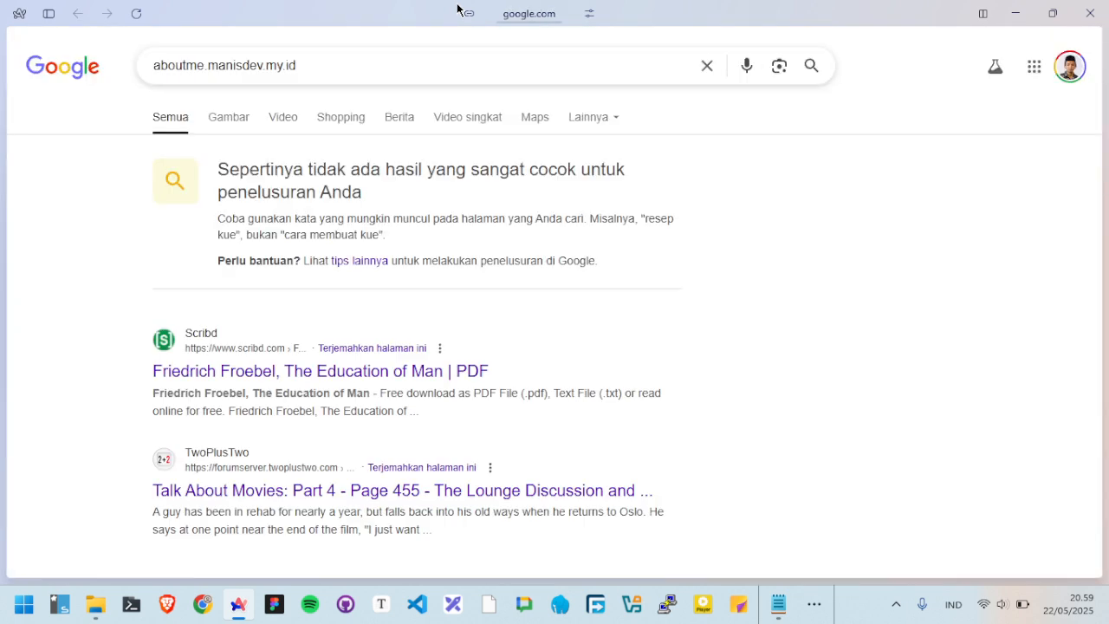
left_click(534, 15)
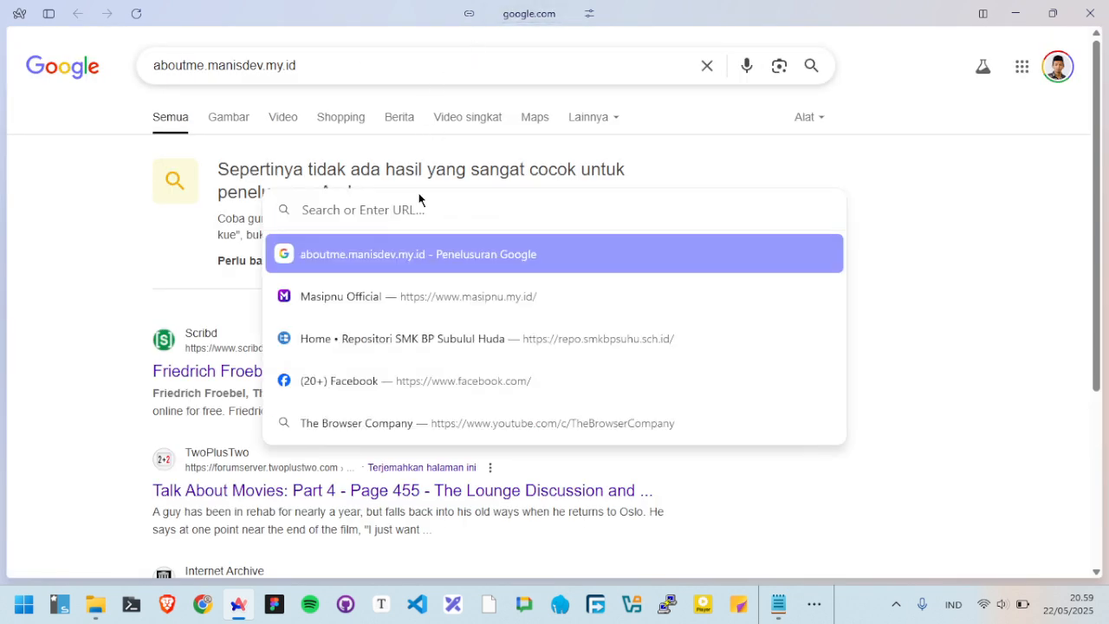
type("https")
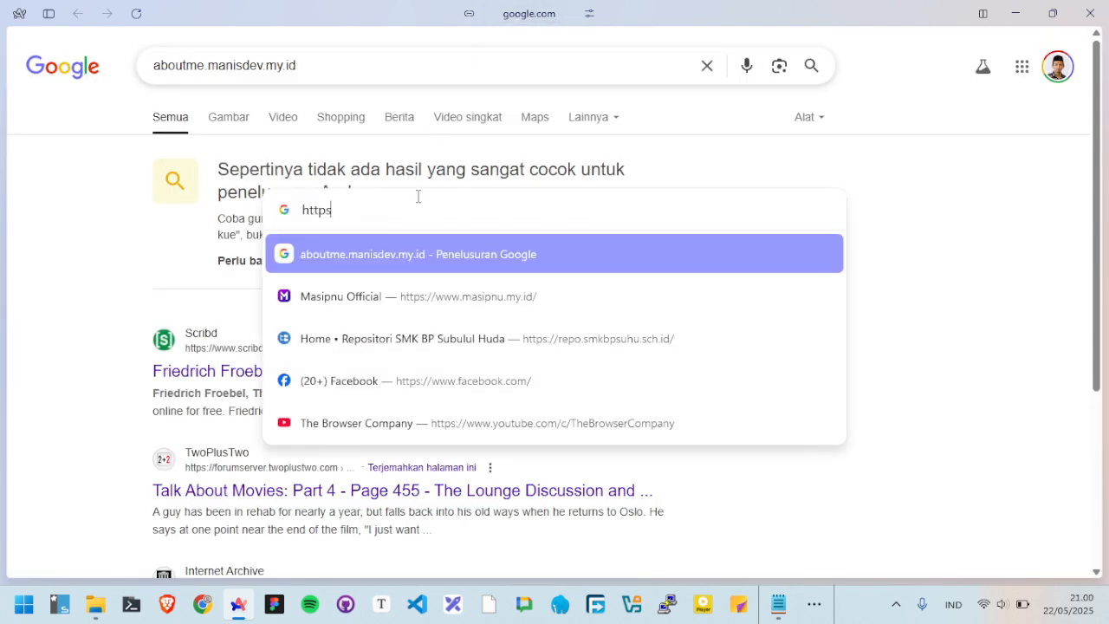
type("://a")
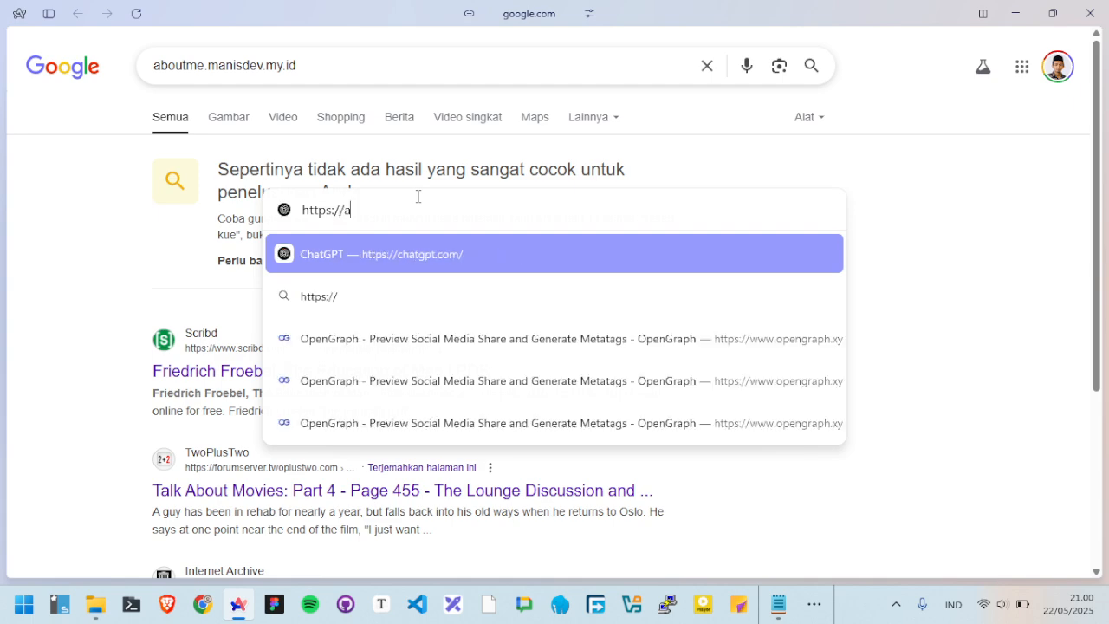
type("boutme.")
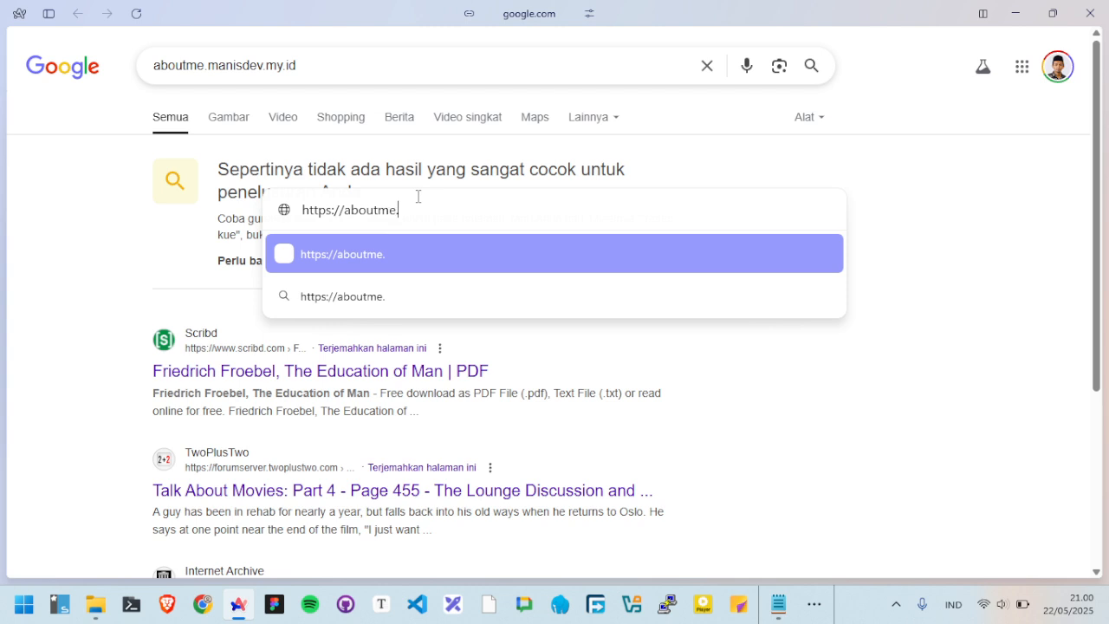
type("manisdev.my.id")
key("Return")
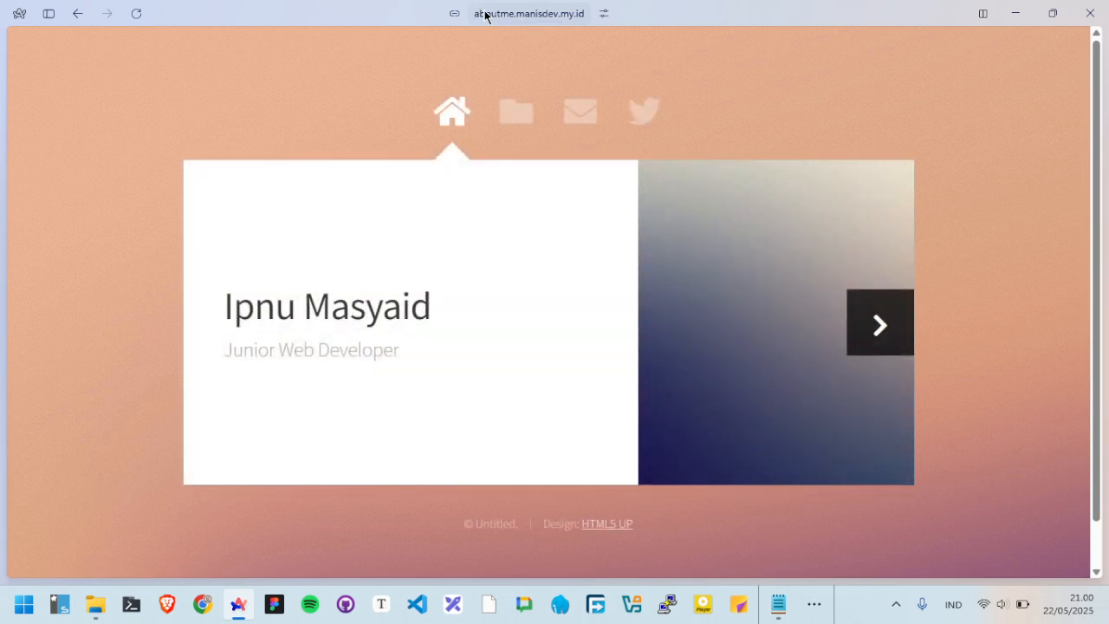
left_click(485, 15)
left_click(317, 85)
left_click(513, 119)
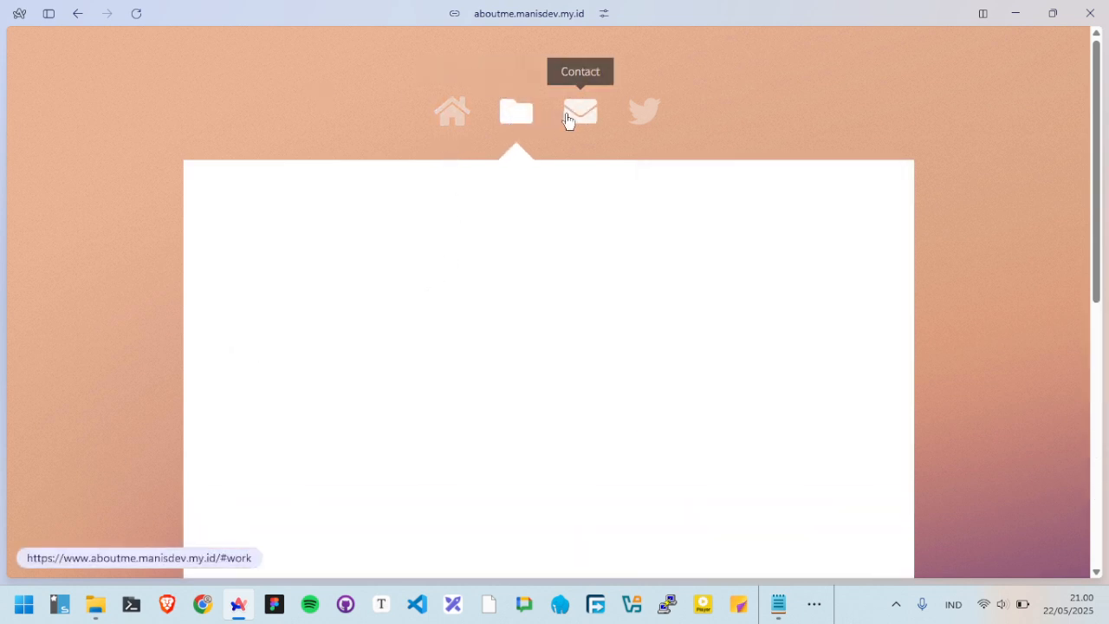
left_click(443, 121)
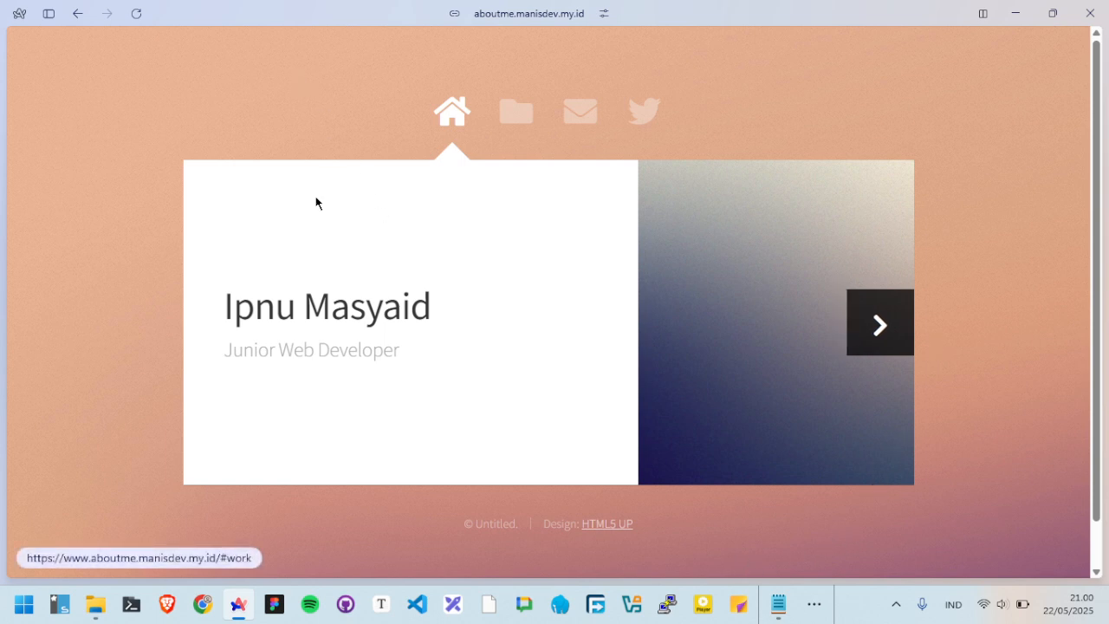
mouse_move(2, 416)
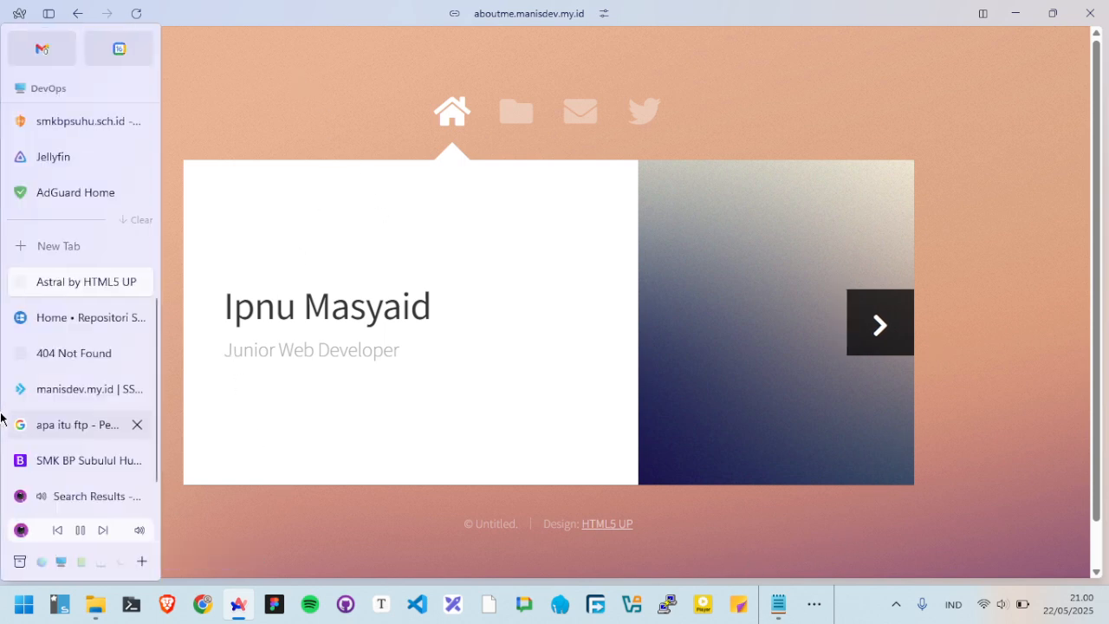
Open File Manager from the BerkaHost DirectAdmin dashboard.
left_click(48, 392)
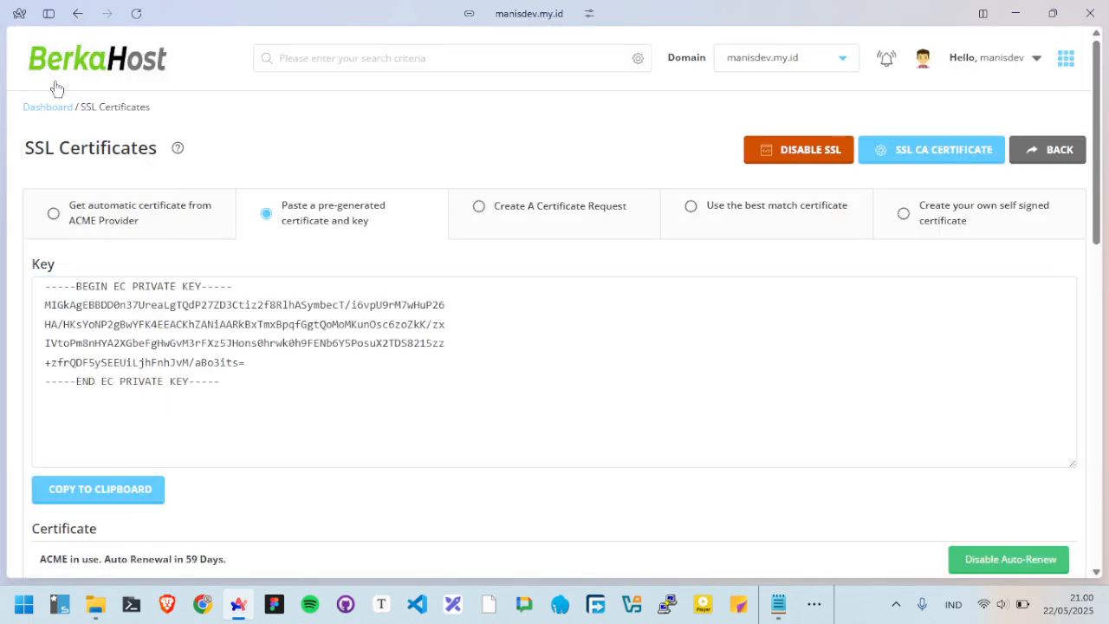
left_click(59, 64)
scroll(120, 238, "down", 1)
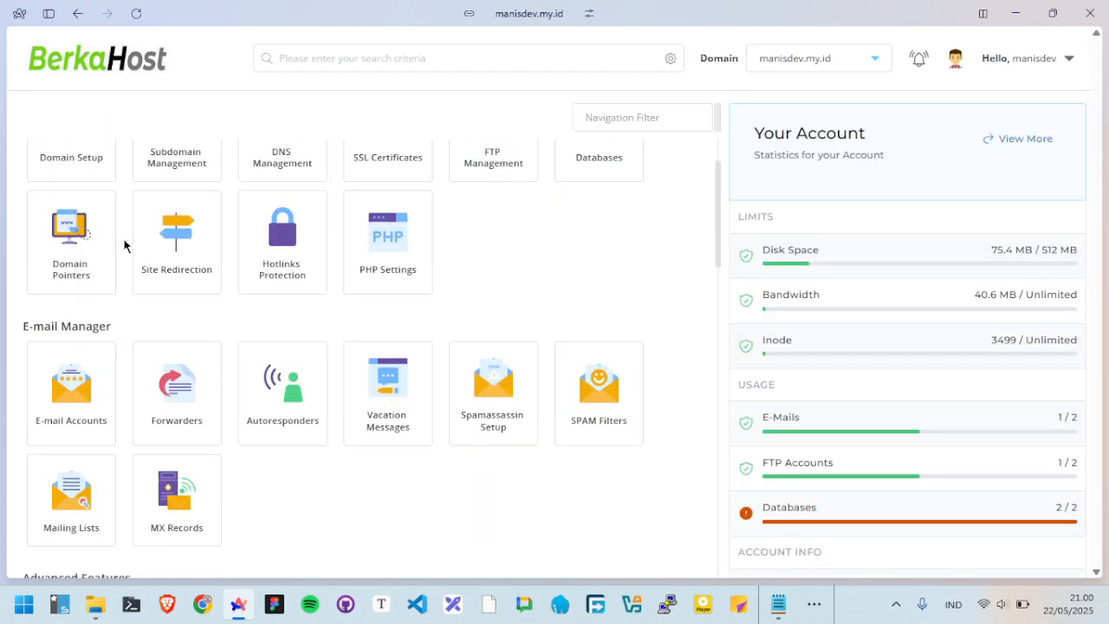
scroll(124, 242, "down", 2)
scroll(124, 391, "down", 3)
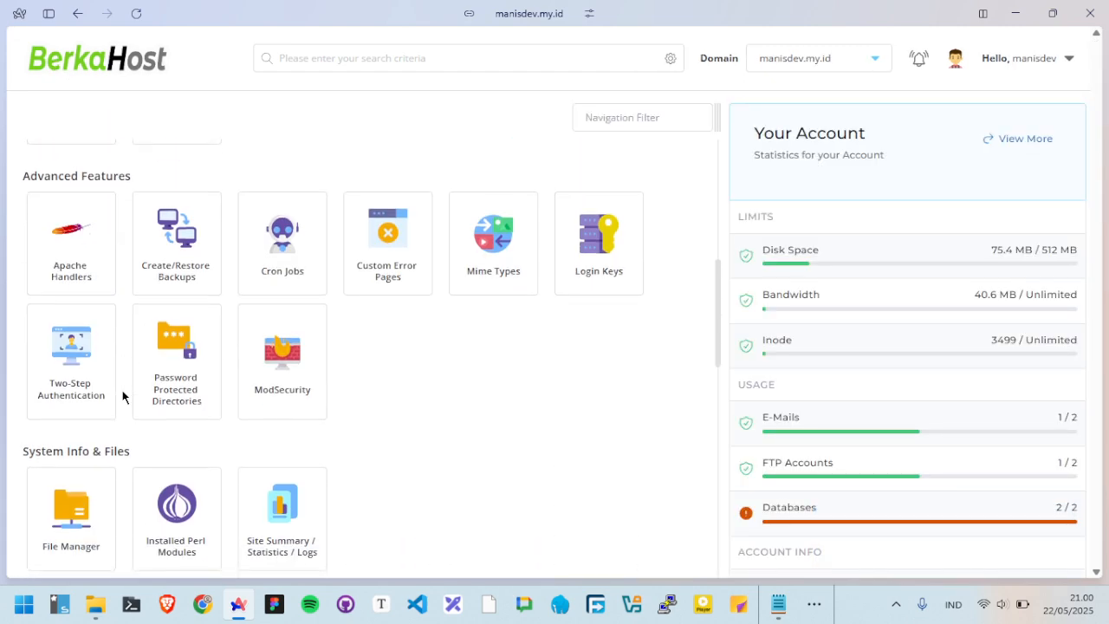
left_click(71, 511)
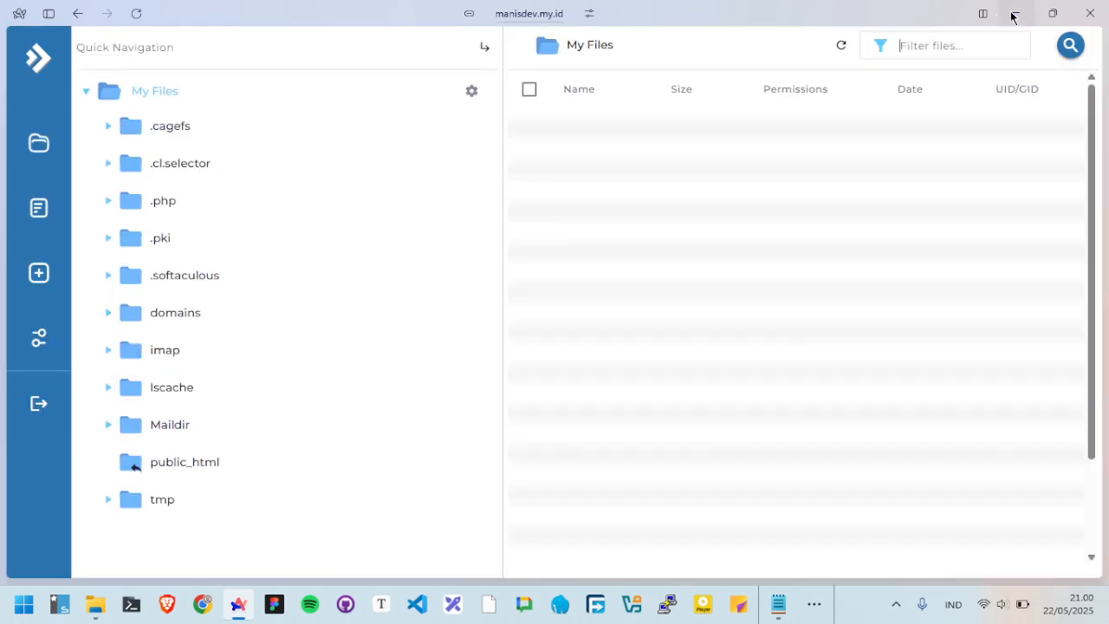
Minimize Arc and bring the WinSCP window to the front.
left_click(1013, 16)
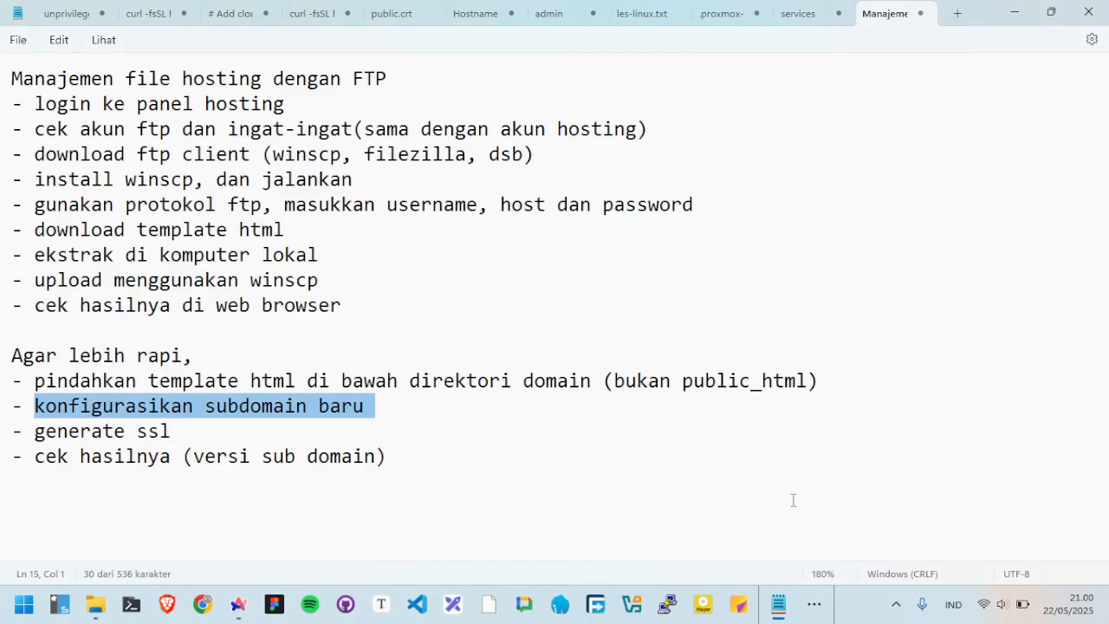
left_click(815, 604)
left_click(844, 553)
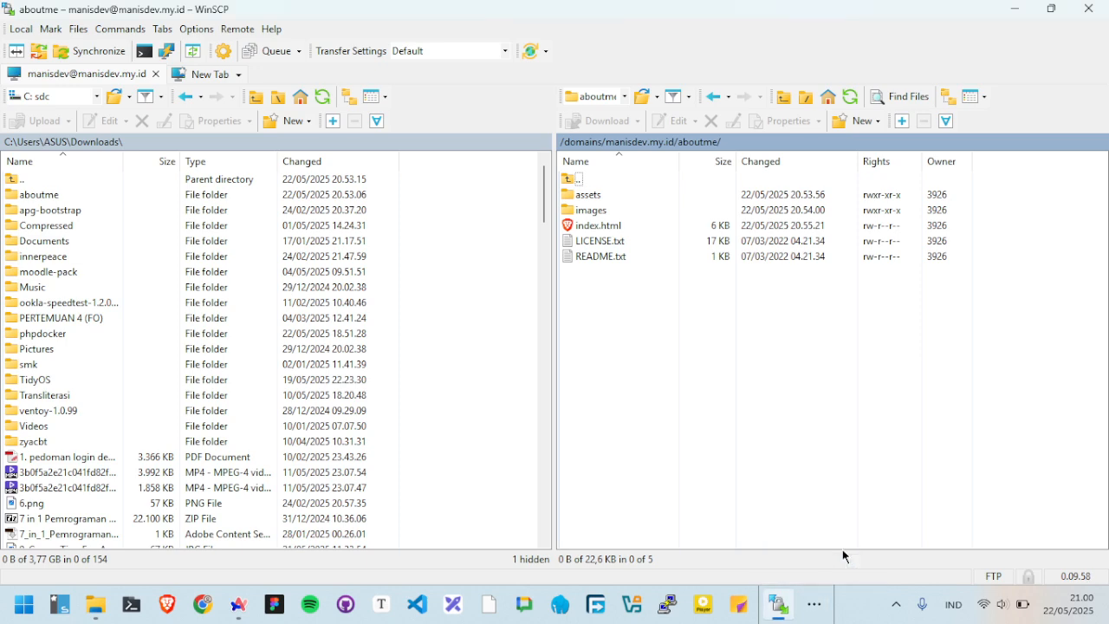
Disconnect the WinSCP FTP session to the aboutme folder and switch back to Arc.
left_click(156, 74)
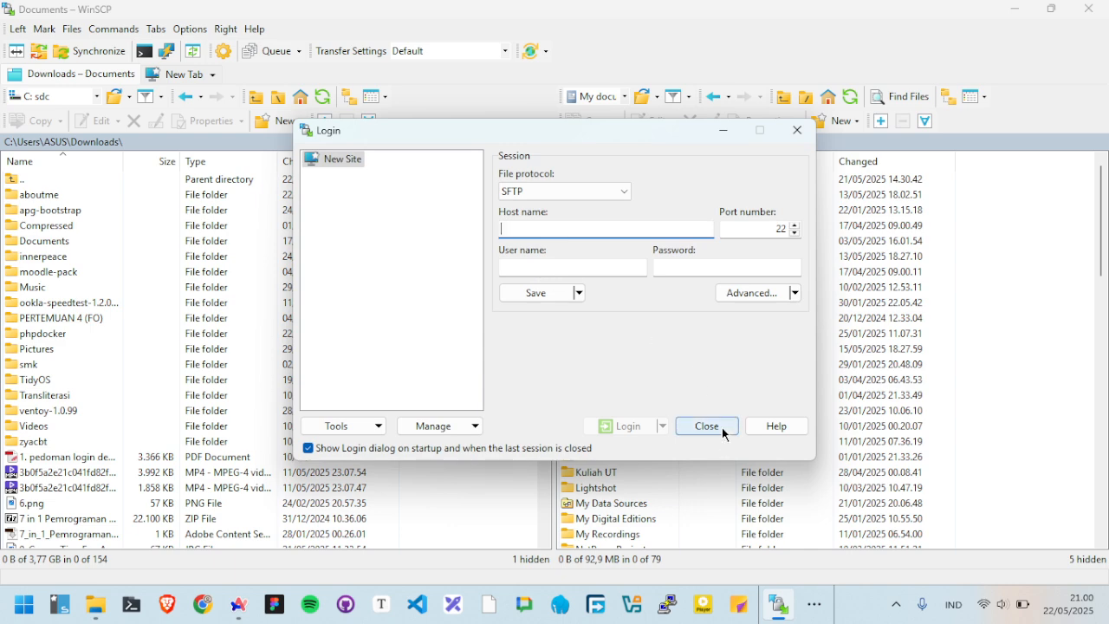
key("super")
key("alt+Tab")
key("alt+Tab")
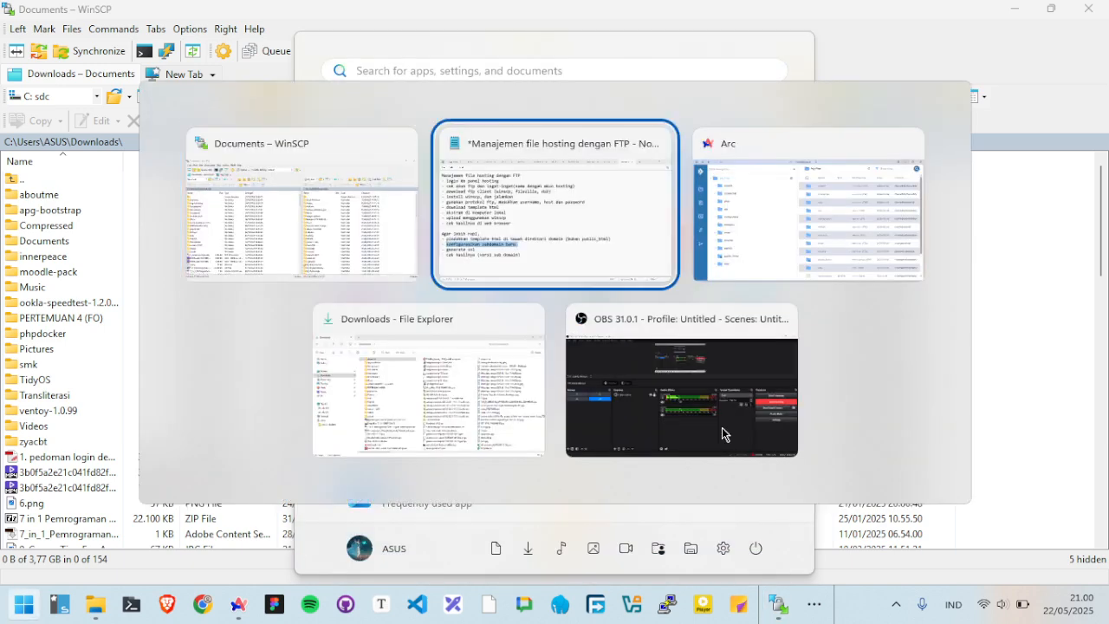
Switch to the music search tab in Arc and go to the music app's home page.
mouse_move(72, 483)
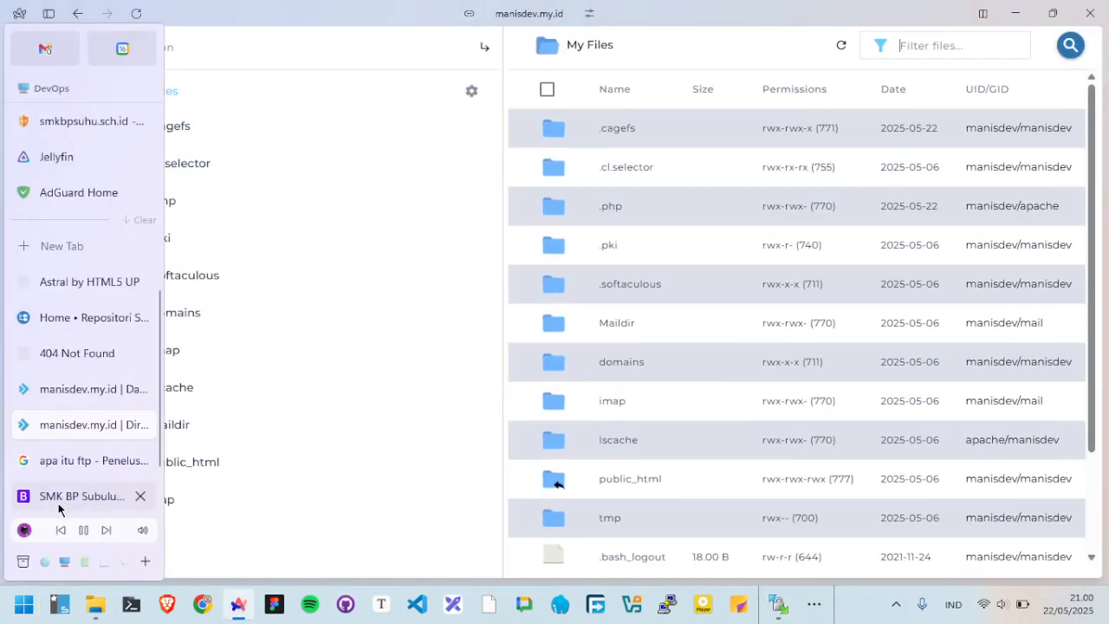
scroll(51, 493, "down", 2)
left_click(67, 465)
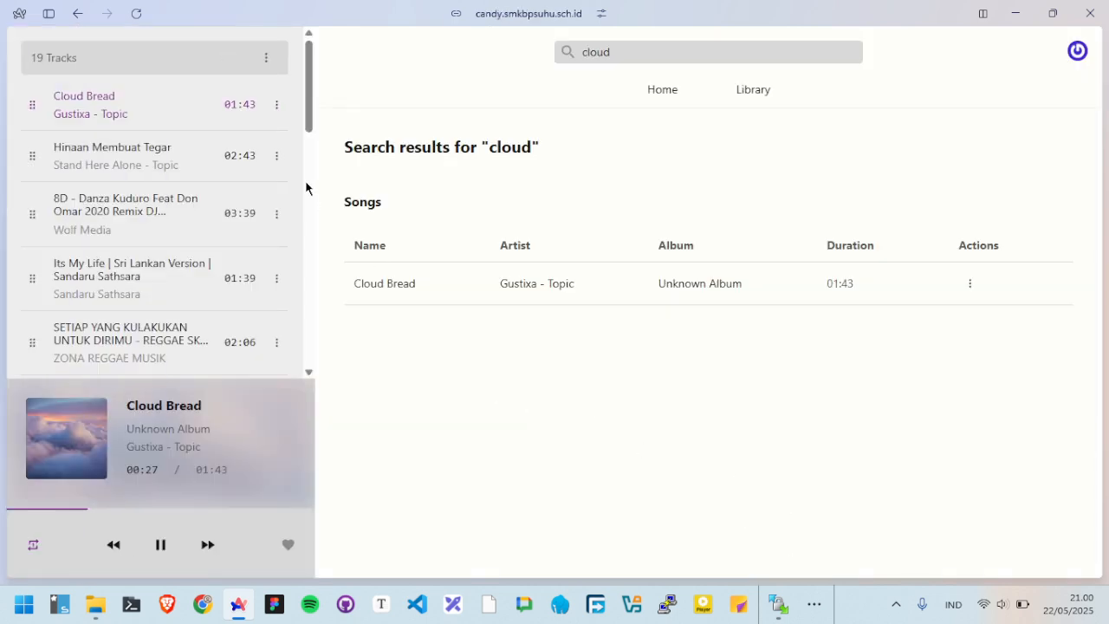
left_click(661, 90)
scroll(1030, 506, "down", 7)
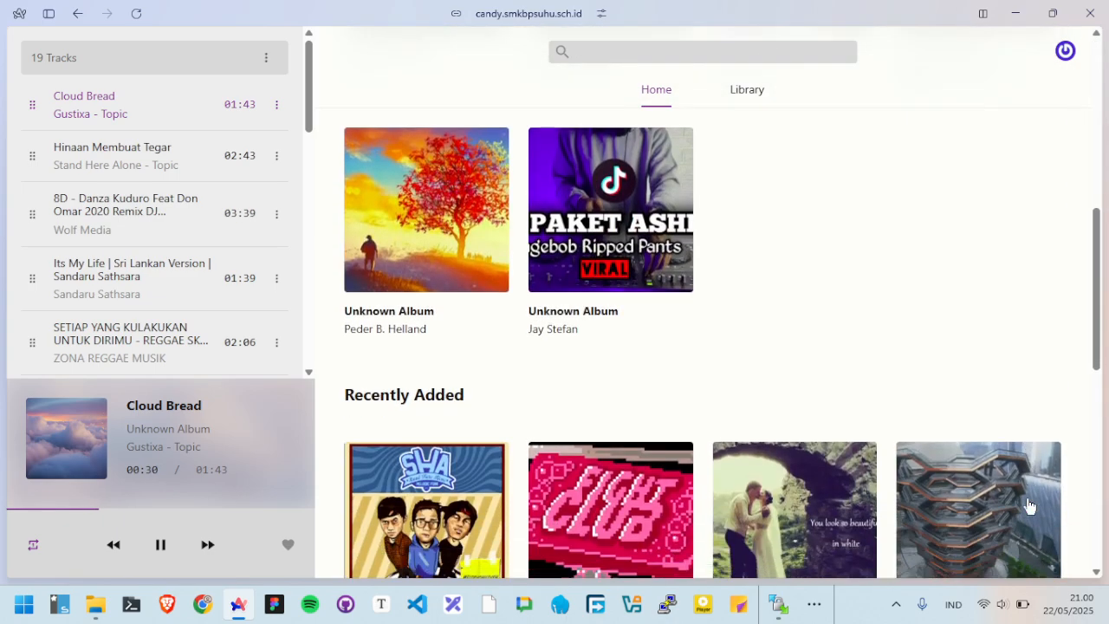
scroll(1029, 506, "up", 7)
Show the desktop and bring OBS Studio to the front.
key("super+d")
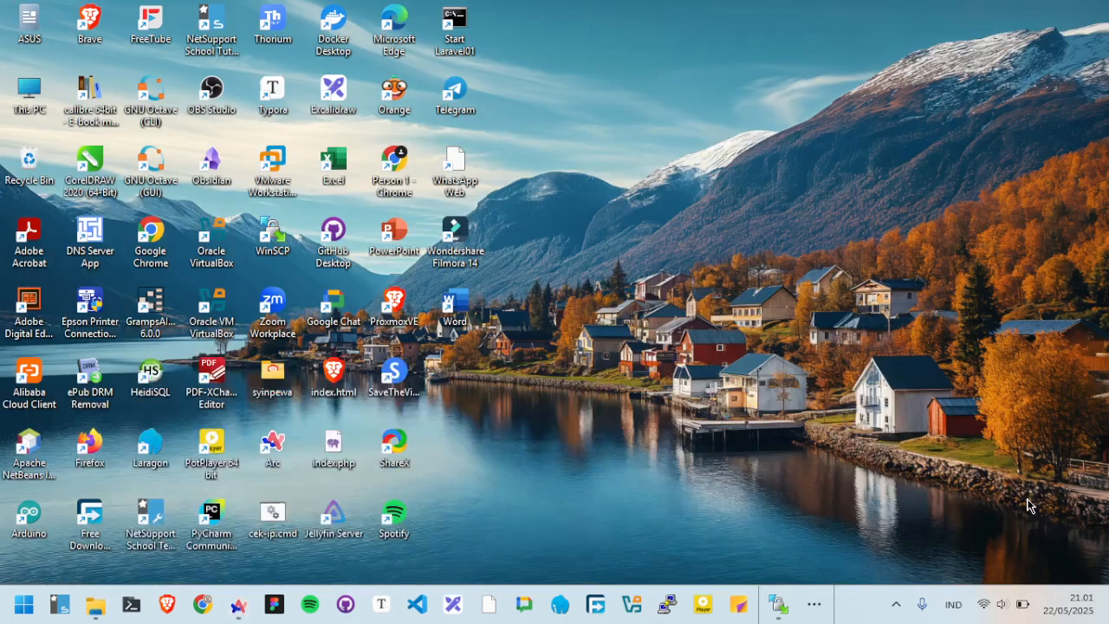
left_click(824, 601)
left_click(782, 558)
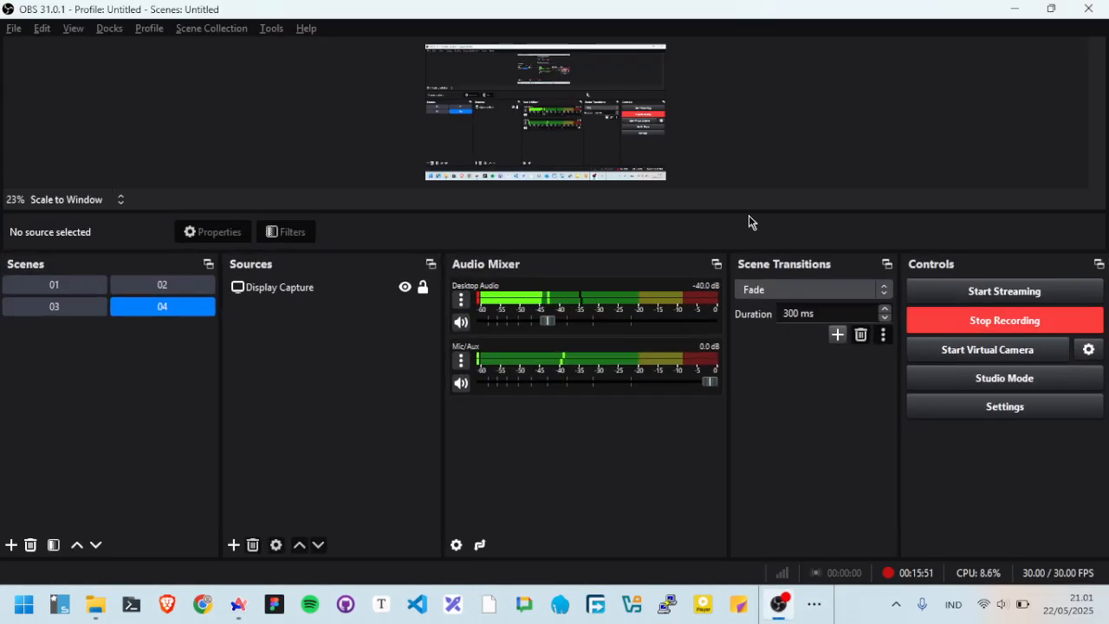